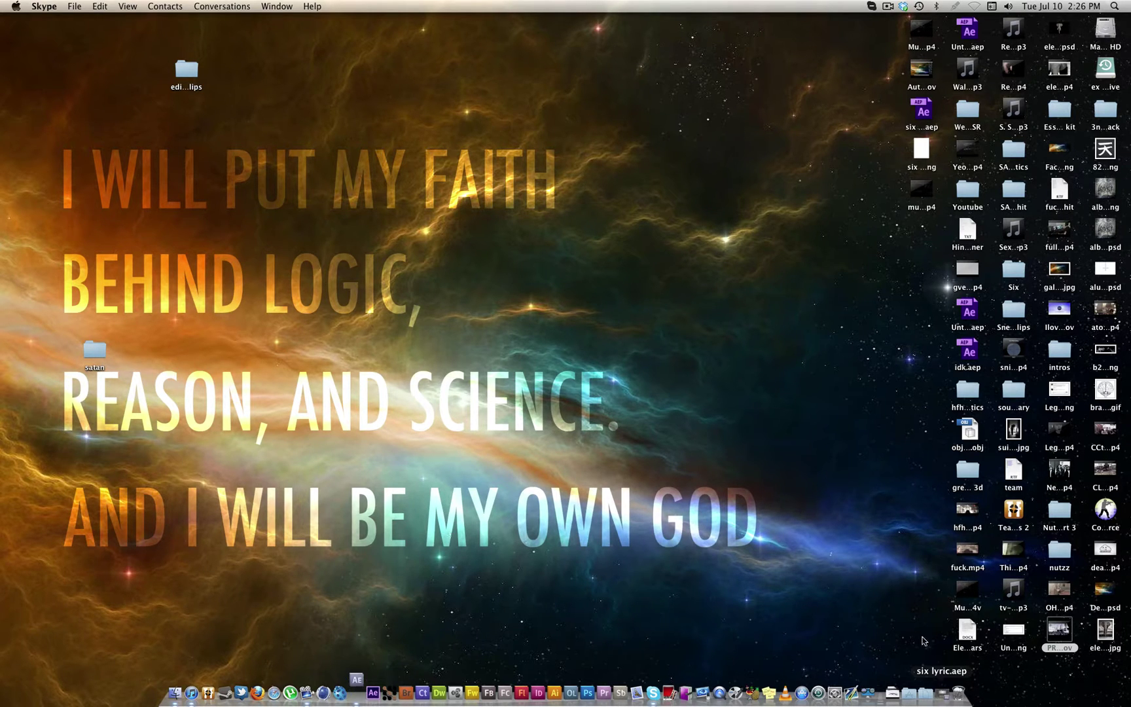
# Restore the six lyric project window from the Dock and go to the File menu
pyautogui.click(947, 694)
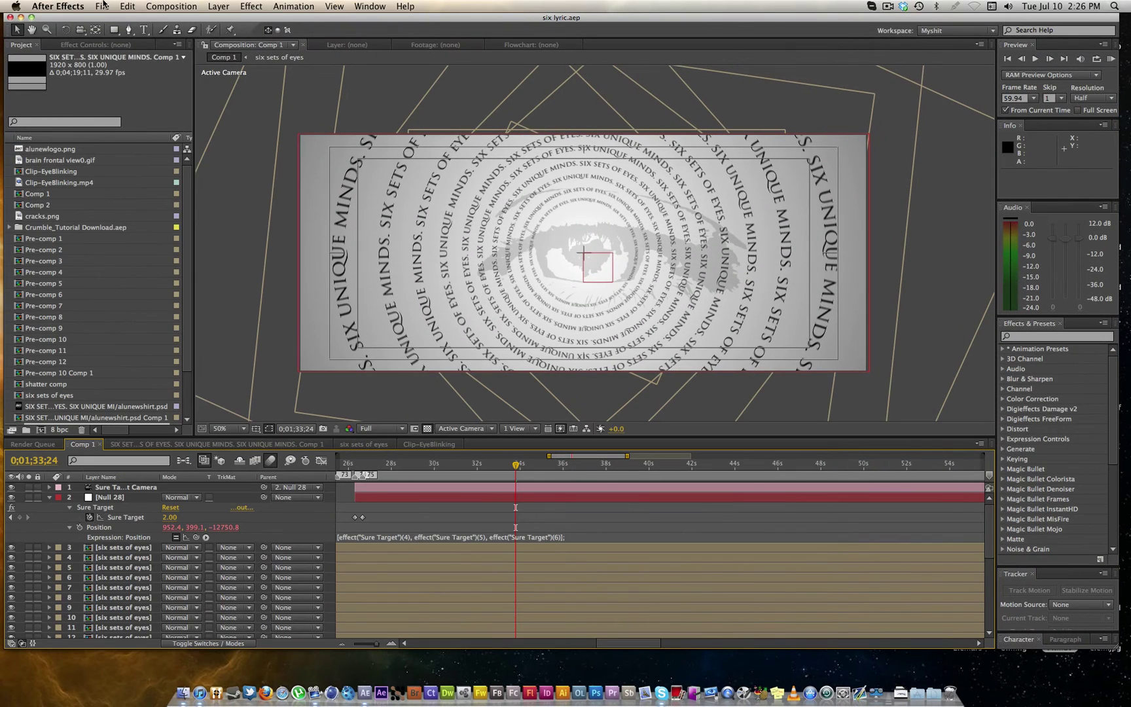
pyautogui.click(103, 5)
# Start a new empty project and choose to import a single file
pyautogui.moveTo(123, 25)
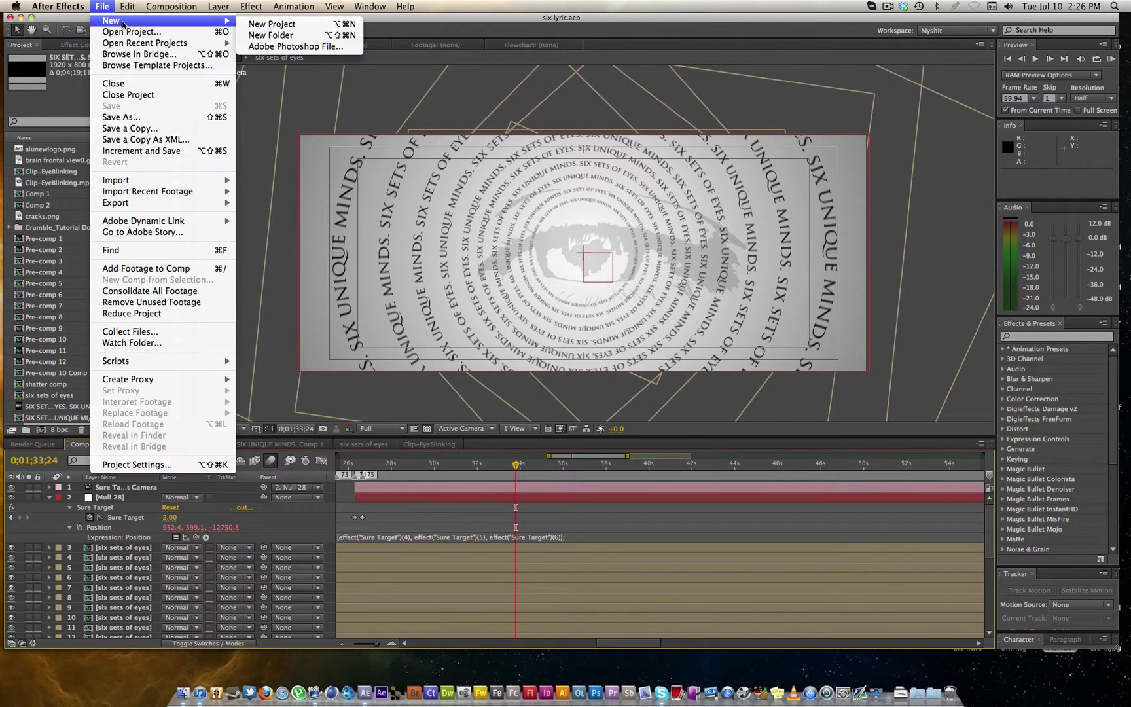
pyautogui.click(272, 24)
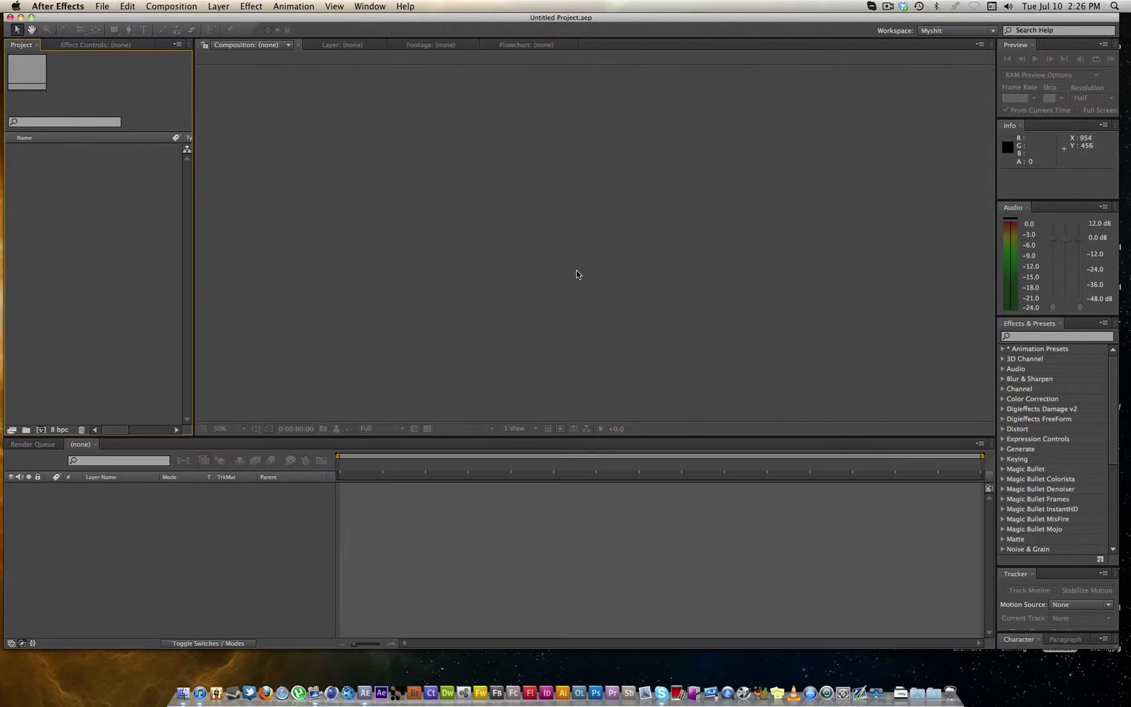
pyautogui.rightClick(126, 235)
pyautogui.moveTo(209, 281)
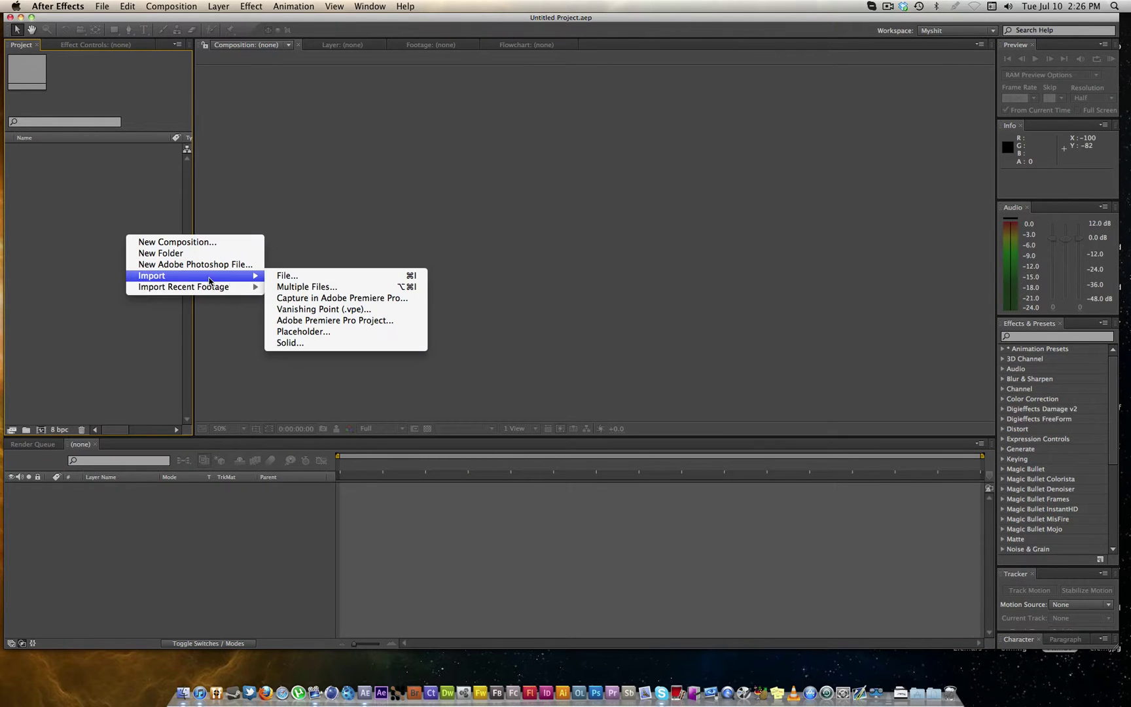
pyautogui.click(330, 276)
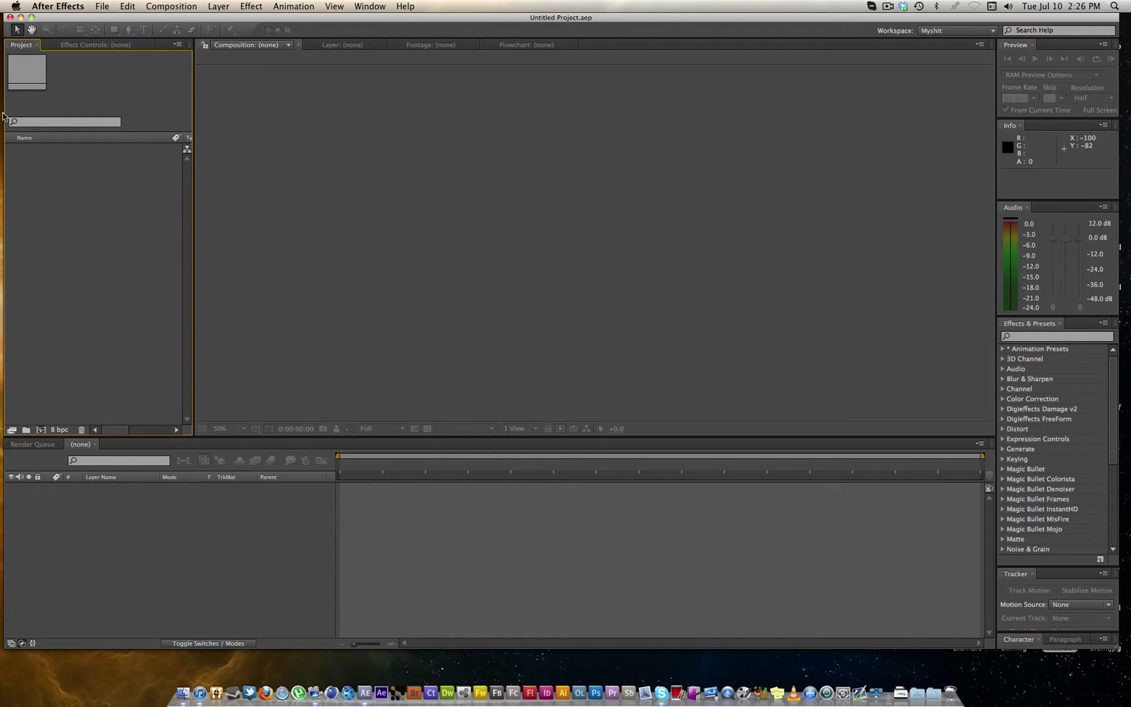
# Browse to PVR/MW3 and import solid 5 man mk46 resistance.mp4
pyautogui.click(542, 103)
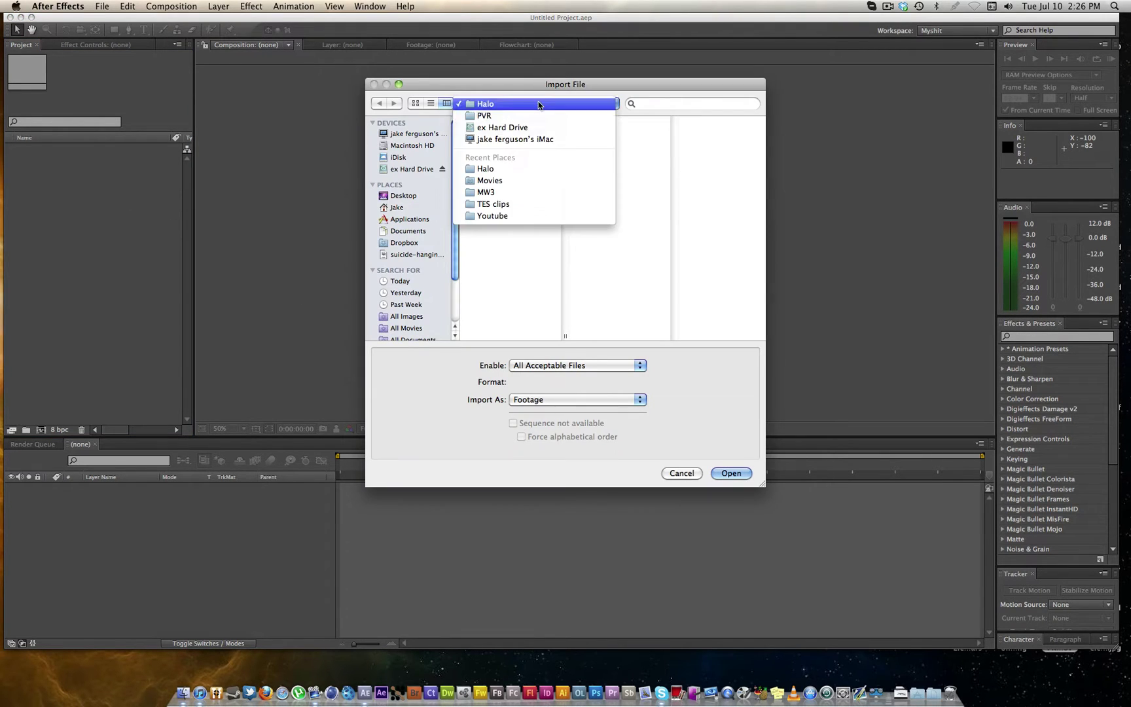
pyautogui.click(541, 112)
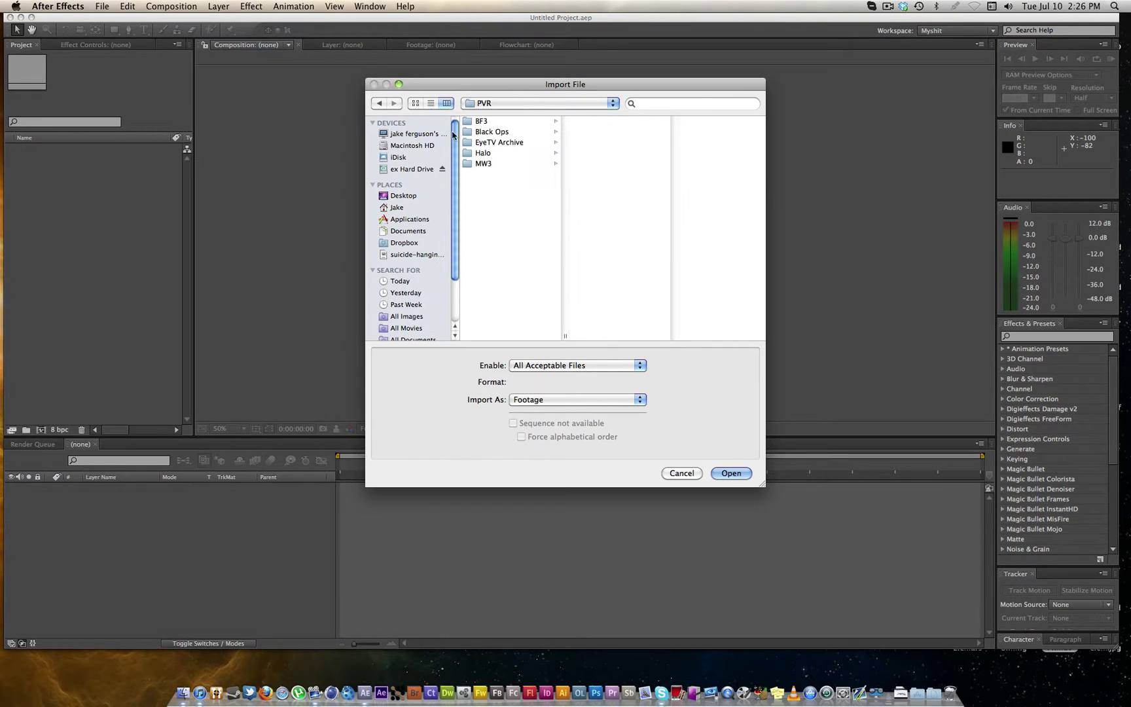
pyautogui.click(485, 163)
pyautogui.moveTo(677, 178); pyautogui.dragTo(678, 280)
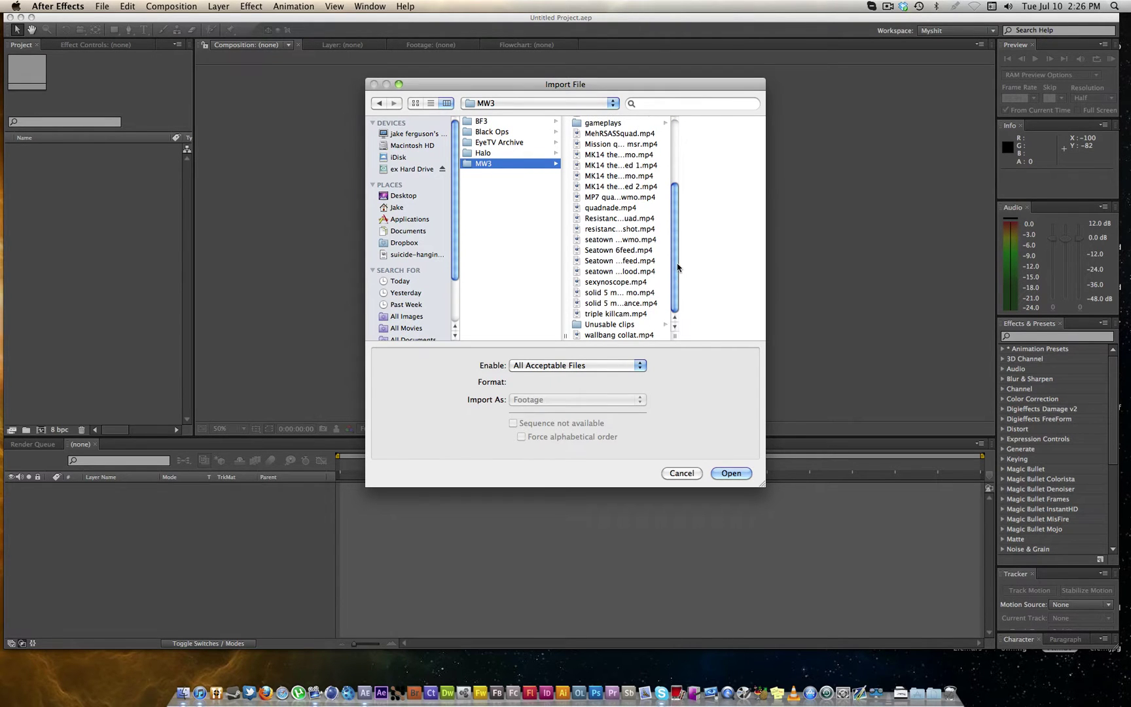
pyautogui.moveTo(678, 208); pyautogui.dragTo(669, 284)
pyautogui.click(643, 303)
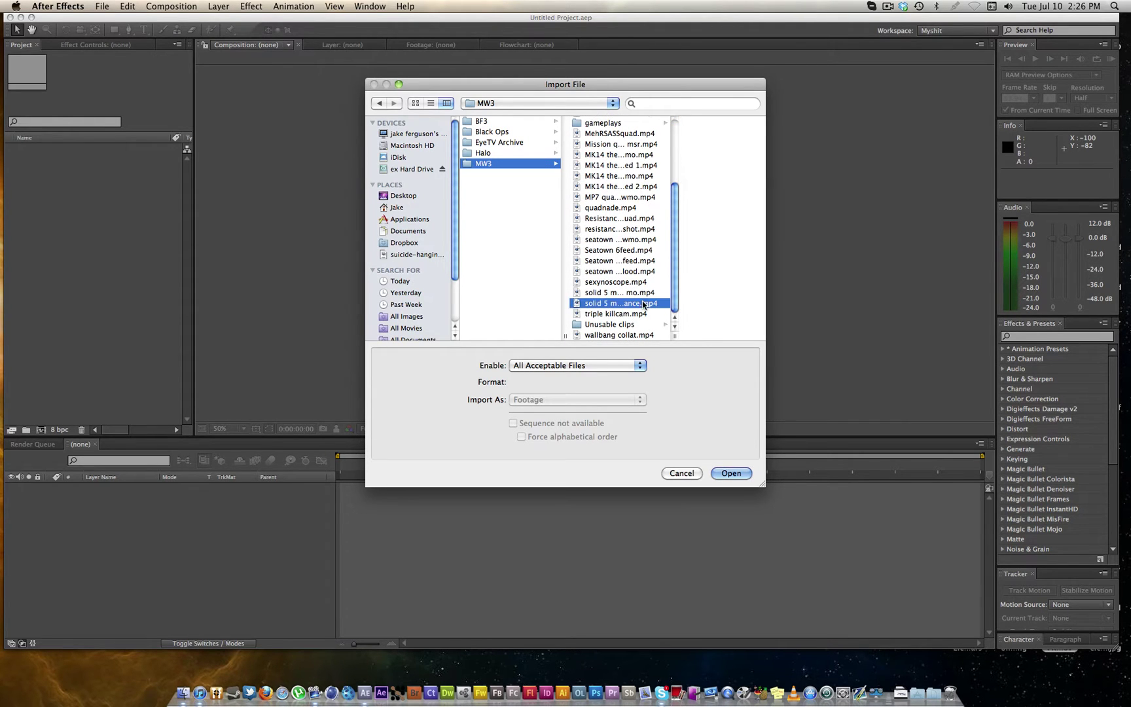
pyautogui.click(731, 472)
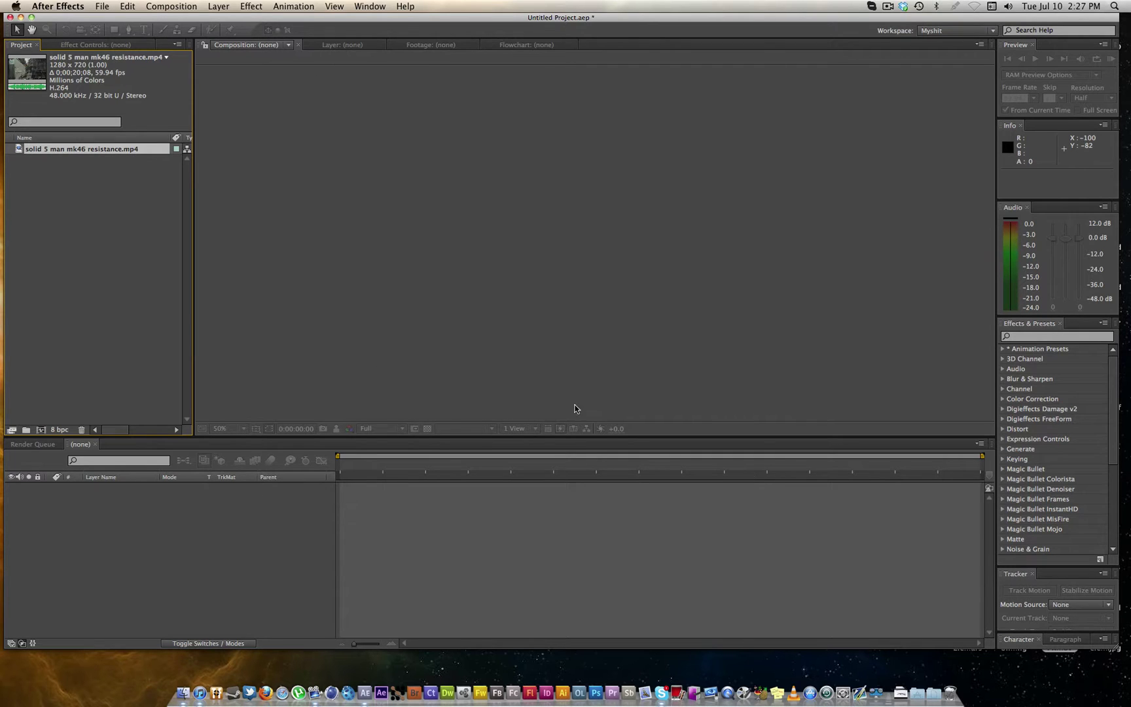
# Create the solid 5 man mk46 resistance comp from the clip and add Adjustment Layer 1 above it
pyautogui.moveTo(101, 150); pyautogui.dragTo(105, 610)
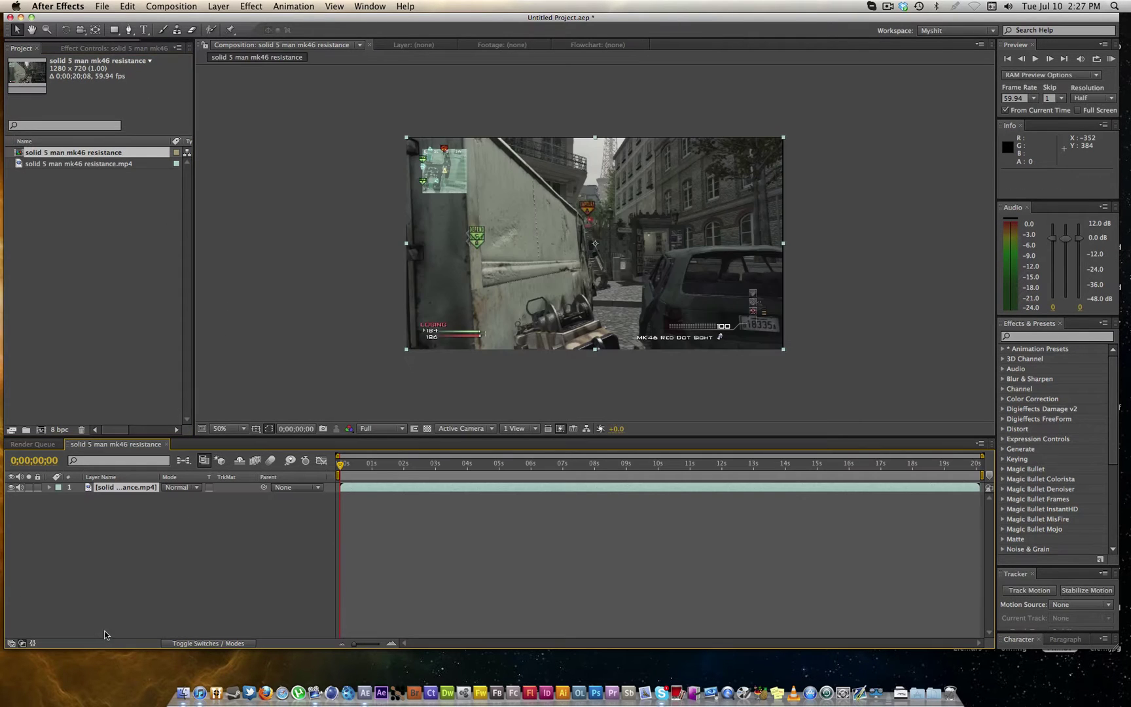
pyautogui.moveTo(441, 463); pyautogui.dragTo(687, 462)
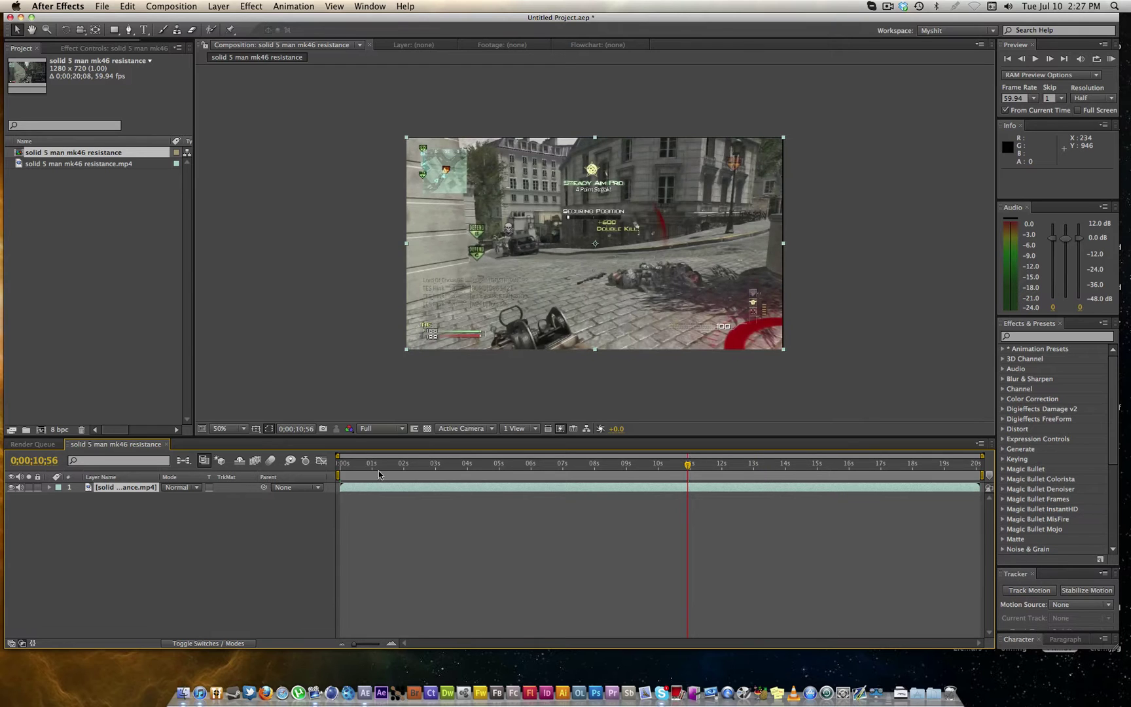
pyautogui.rightClick(135, 558)
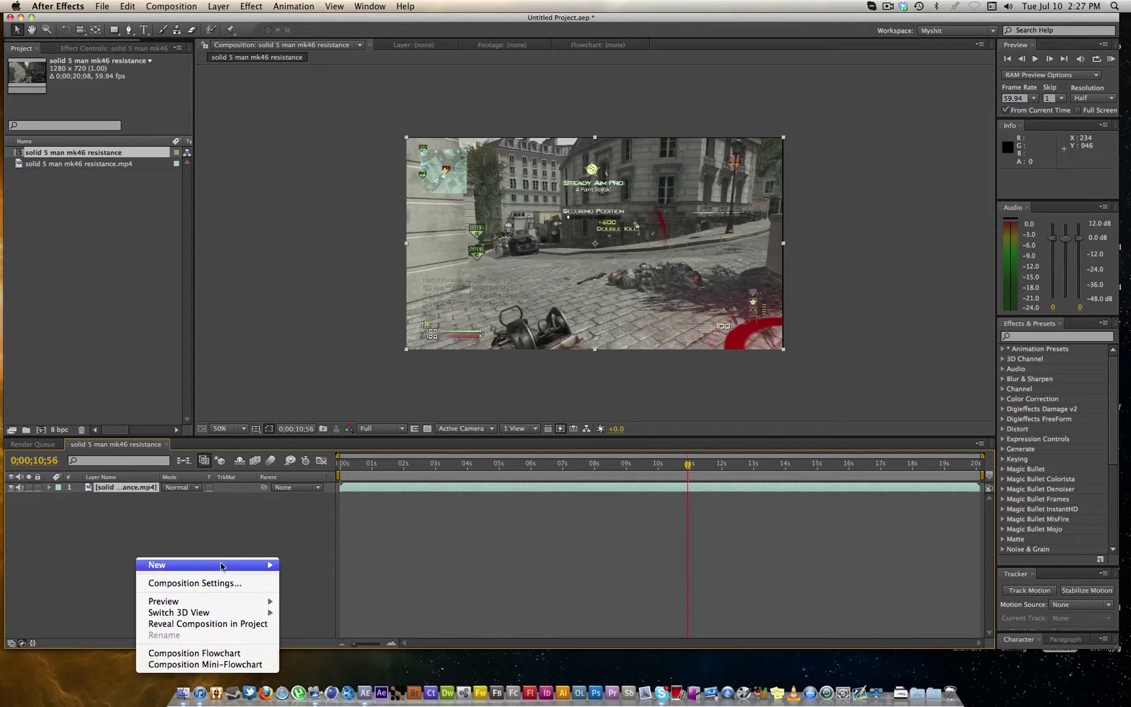
pyautogui.moveTo(196, 564)
pyautogui.click(326, 649)
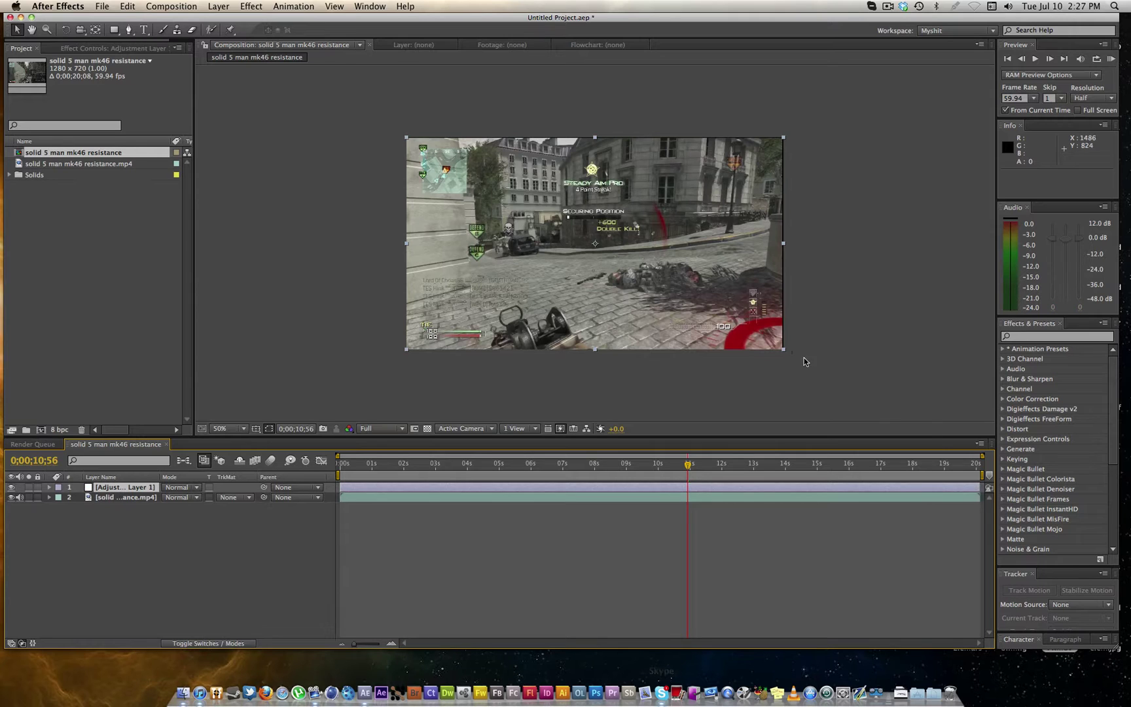
# Search for Curves and apply it to Adjustment Layer 1
pyautogui.click(1072, 339)
pyautogui.write('curves')
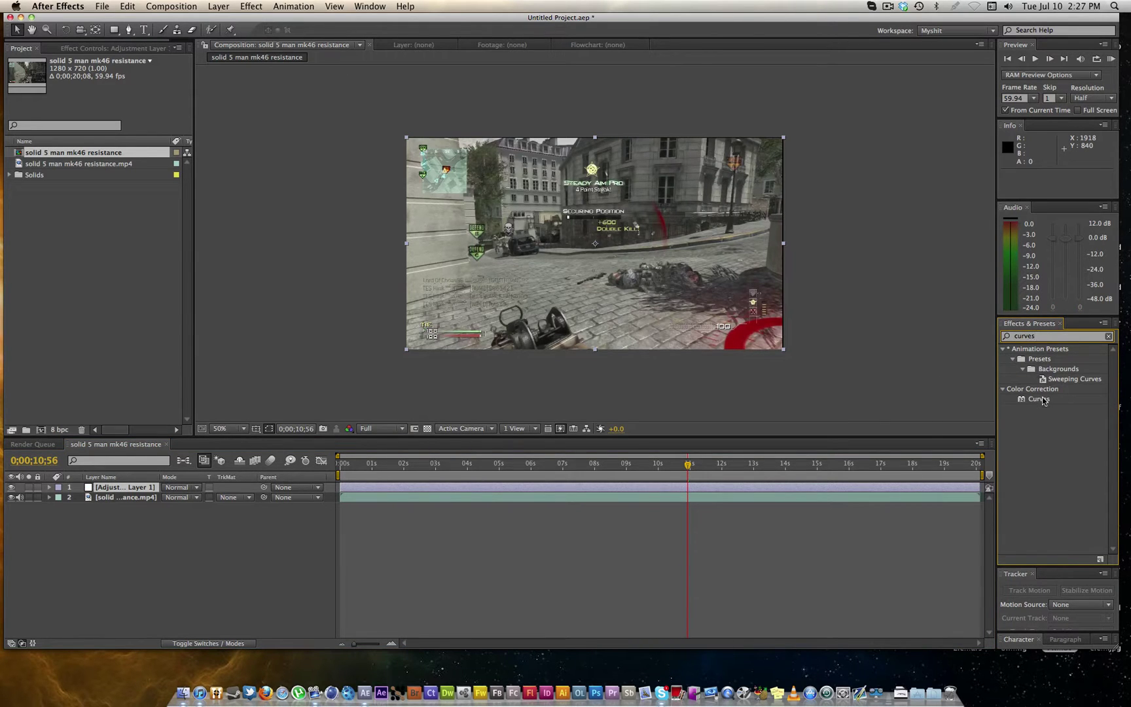
pyautogui.moveTo(1044, 397); pyautogui.dragTo(576, 236)
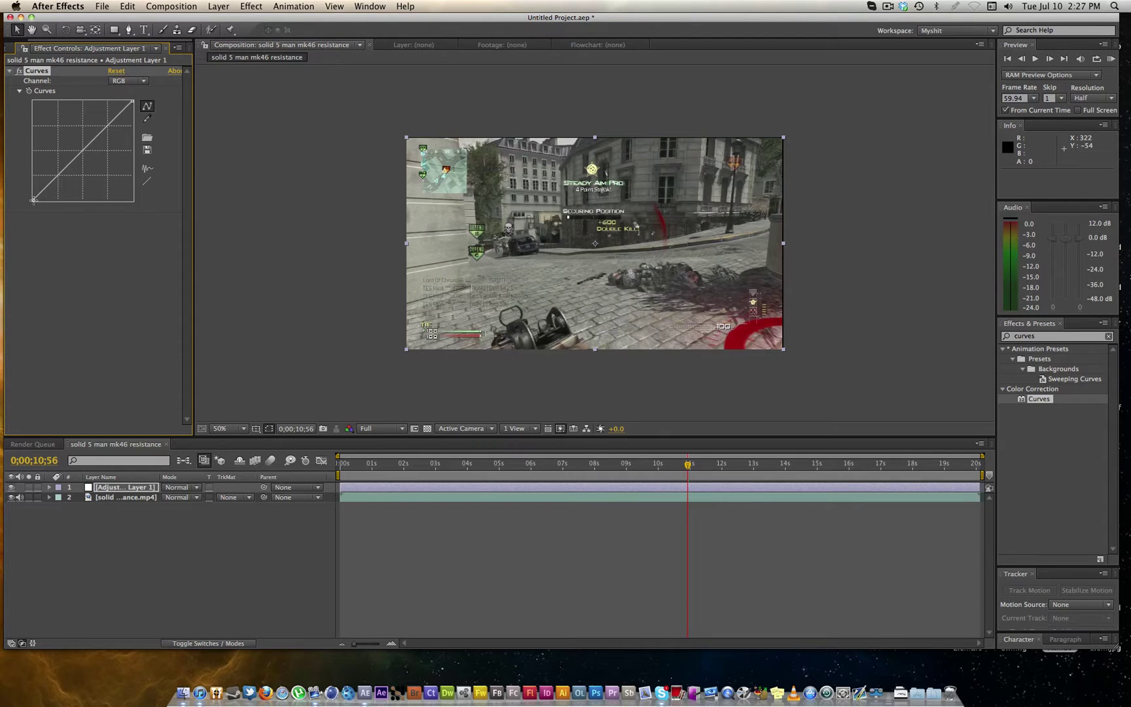
# Shape an RGB S-curve, crushing the black point and lifting the upper curve
pyautogui.moveTo(34, 200); pyautogui.dragTo(40, 201)
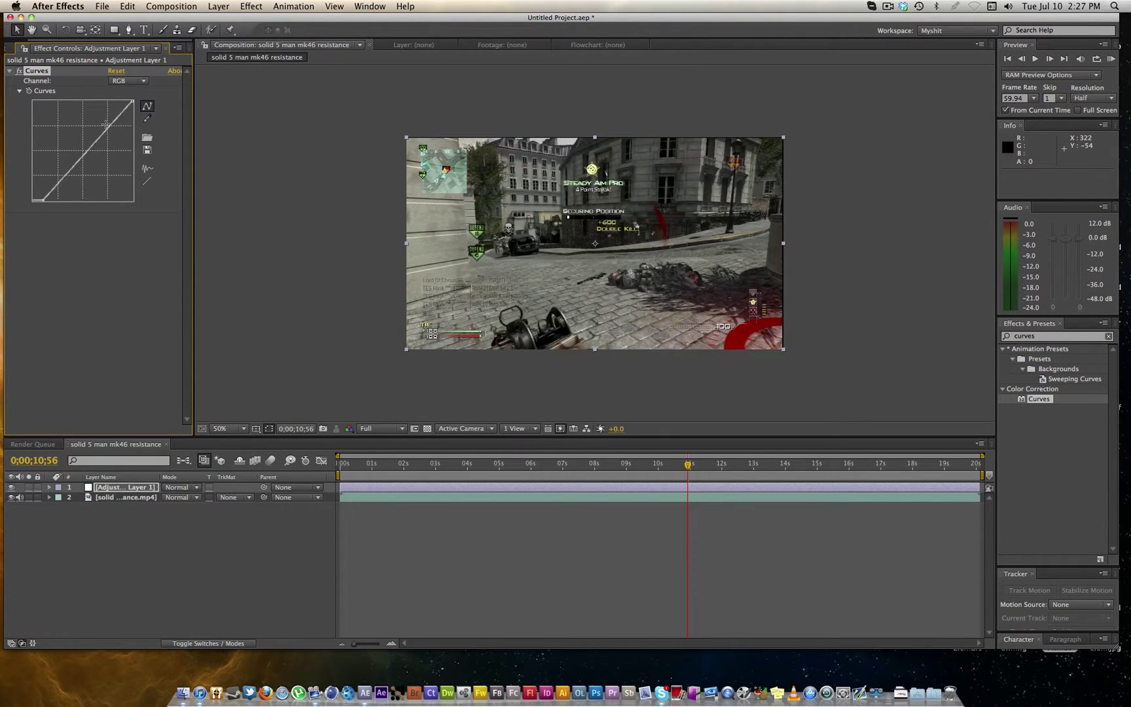
pyautogui.moveTo(105, 123); pyautogui.dragTo(105, 122)
pyautogui.moveTo(58, 186); pyautogui.dragTo(58, 184)
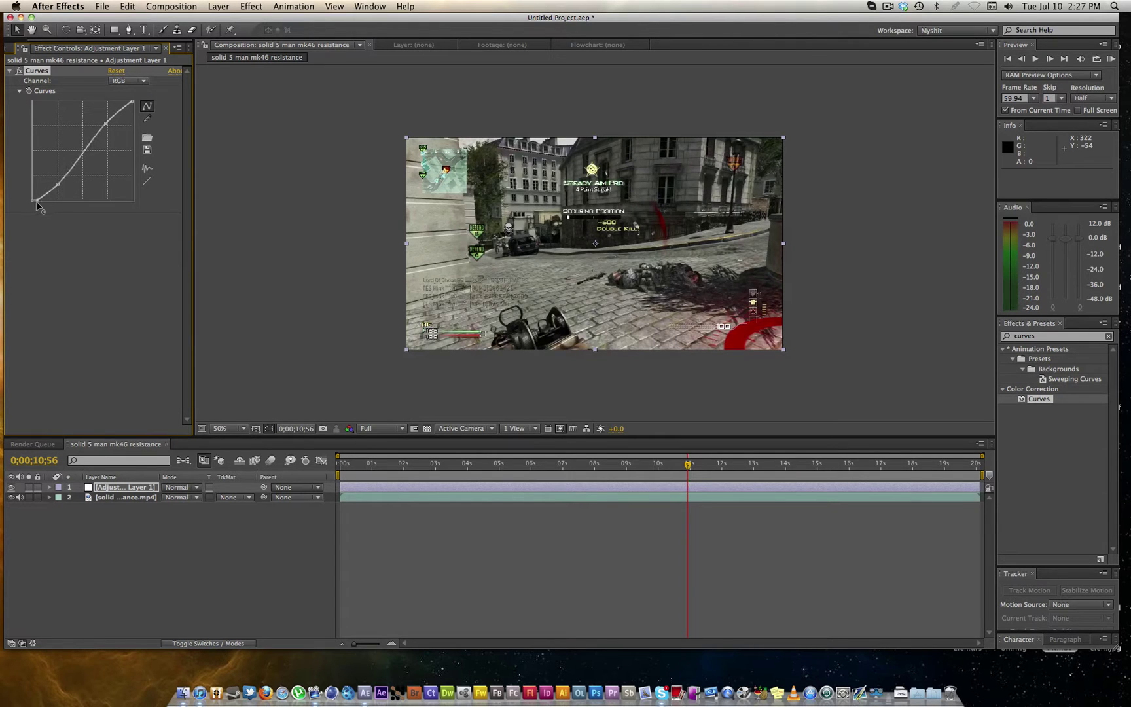
pyautogui.moveTo(33, 200); pyautogui.dragTo(37, 201)
pyautogui.moveTo(101, 123); pyautogui.dragTo(100, 121)
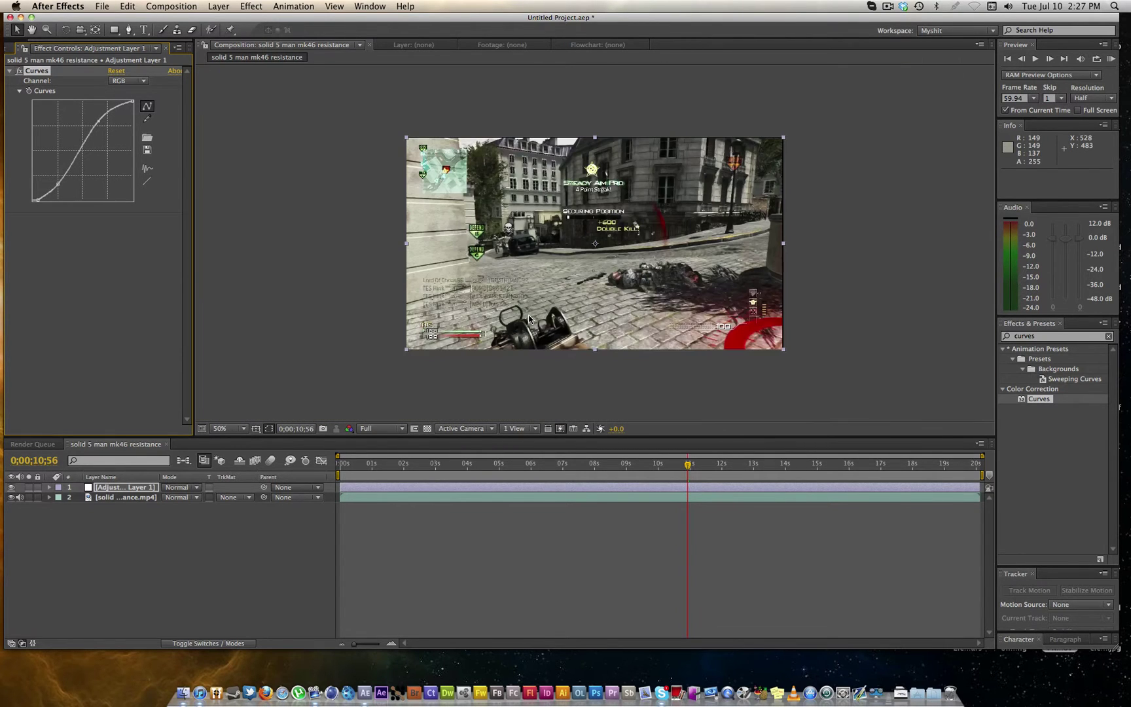
pyautogui.click(130, 79)
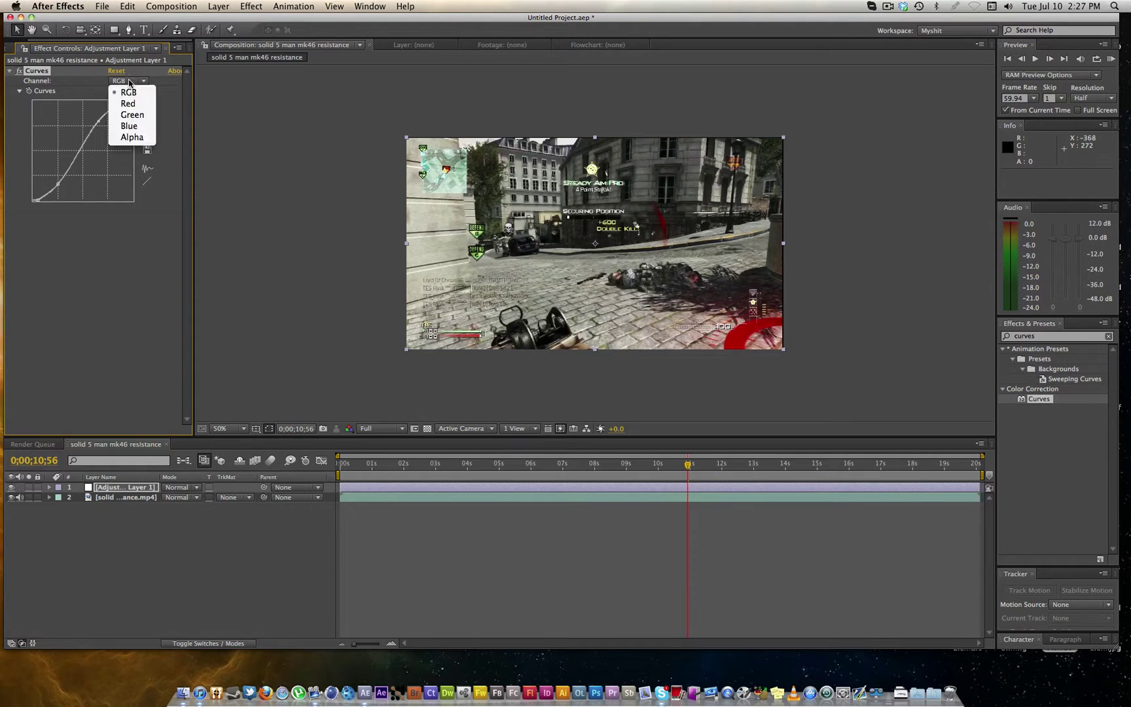
pyautogui.click(529, 263)
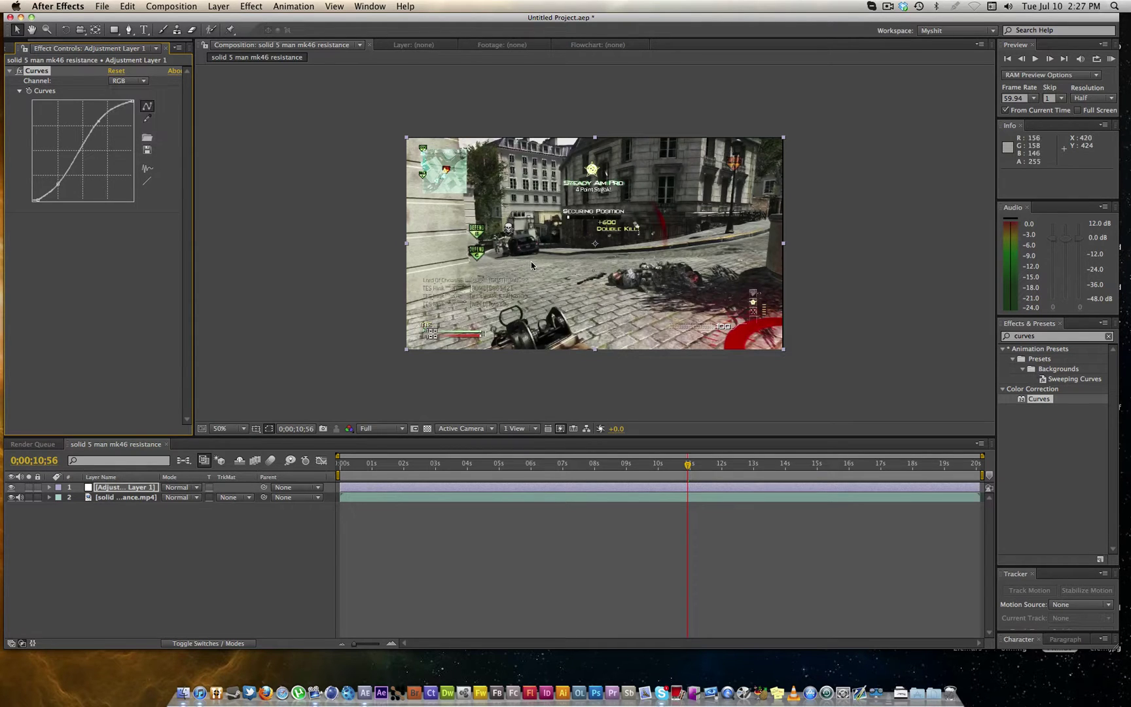
# Set the gameplay clip's Scale to 101%
pyautogui.click(424, 496)
pyautogui.press('s')
pyautogui.click(178, 507)
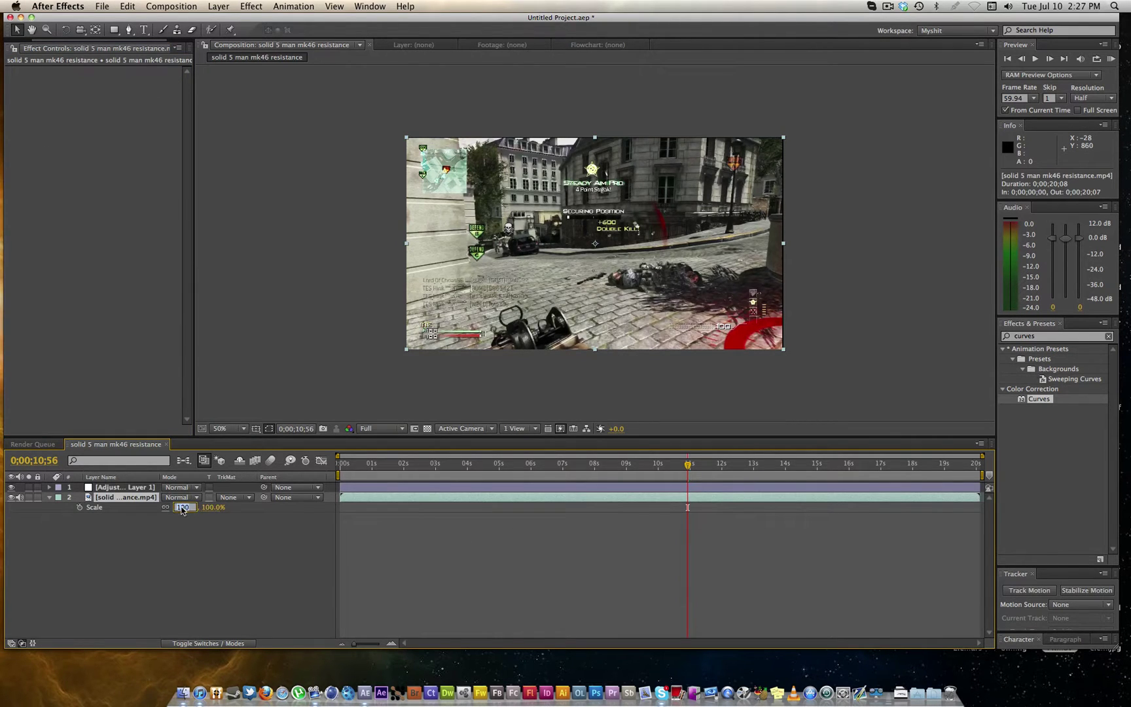
pyautogui.write('101')
pyautogui.press('Return')
# Reselect Adjustment Layer 1 at 100% view to revisit its Curves channels
pyautogui.click(420, 279)
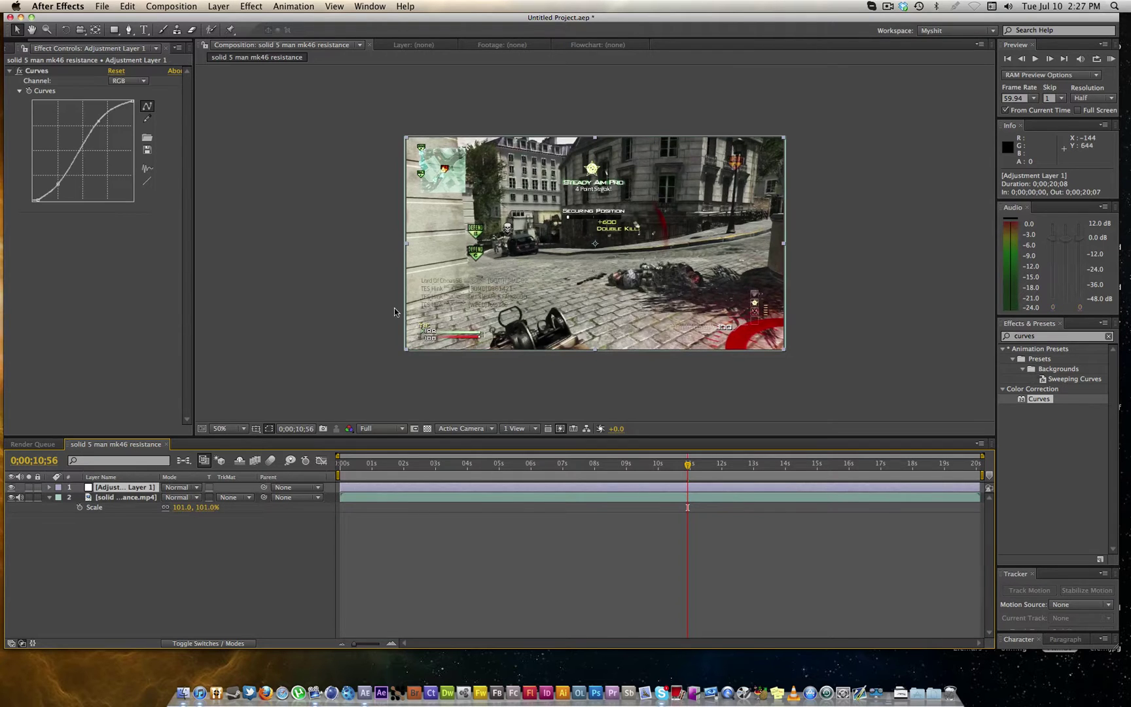
pyautogui.press('/')
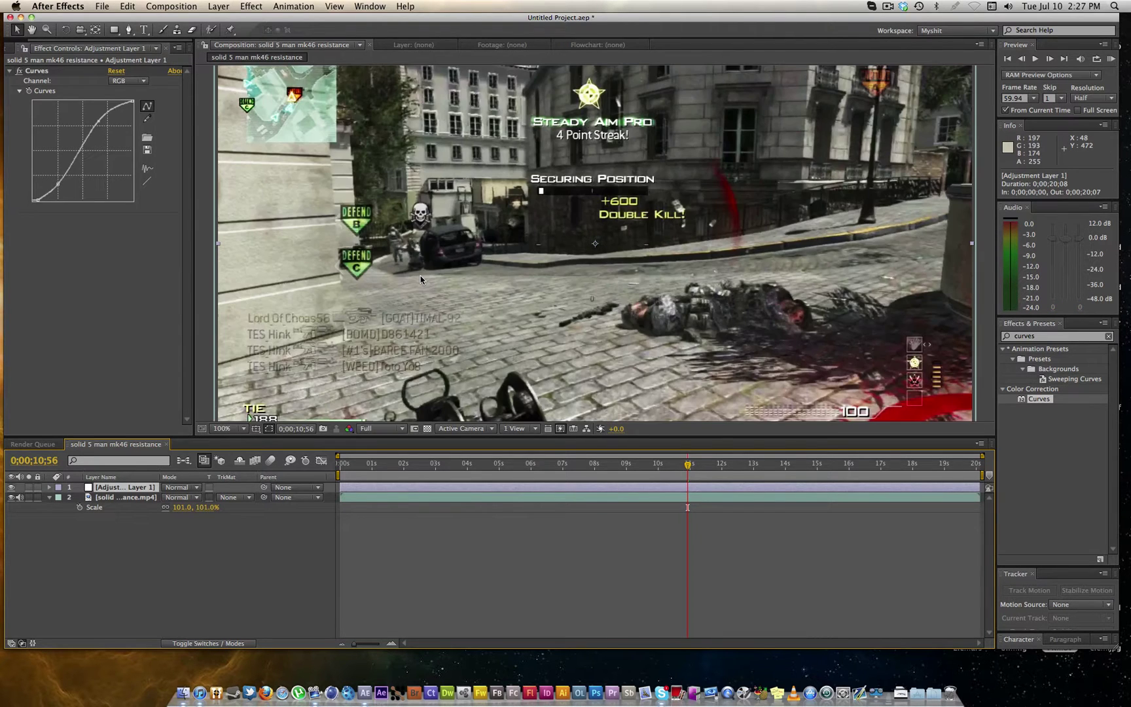
pyautogui.click(123, 84)
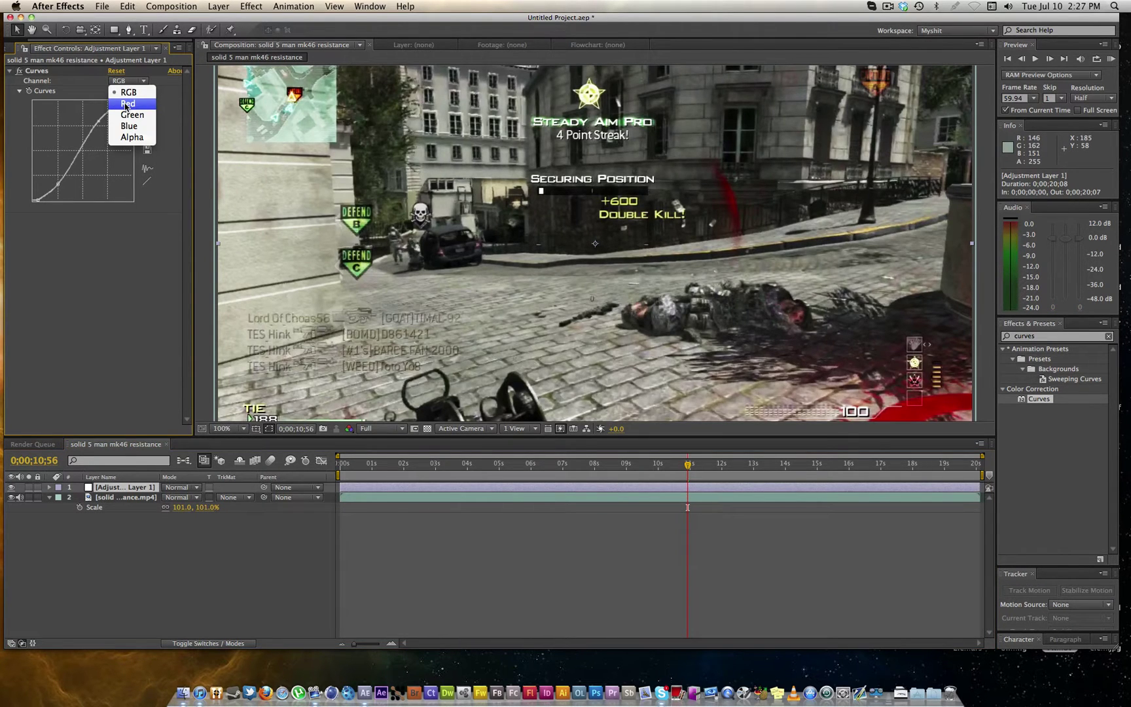
# Browse the Red, Blue and Green Curves channels, undoing a trial Blue edit
pyautogui.click(126, 105)
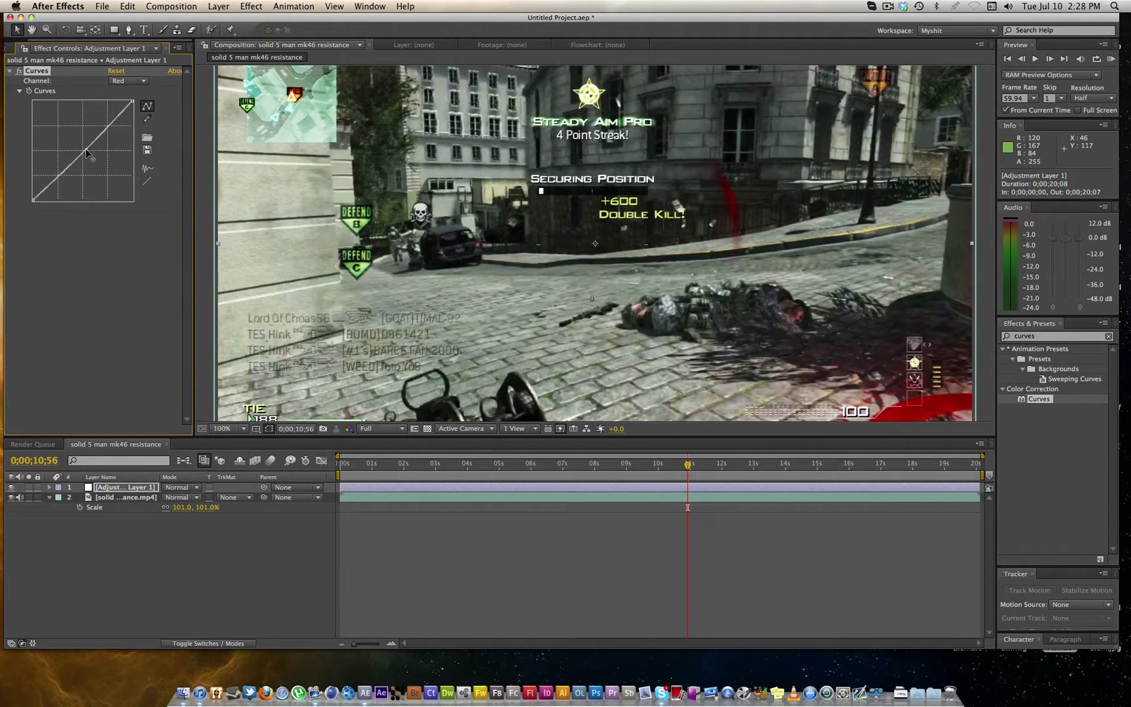
pyautogui.click(127, 81)
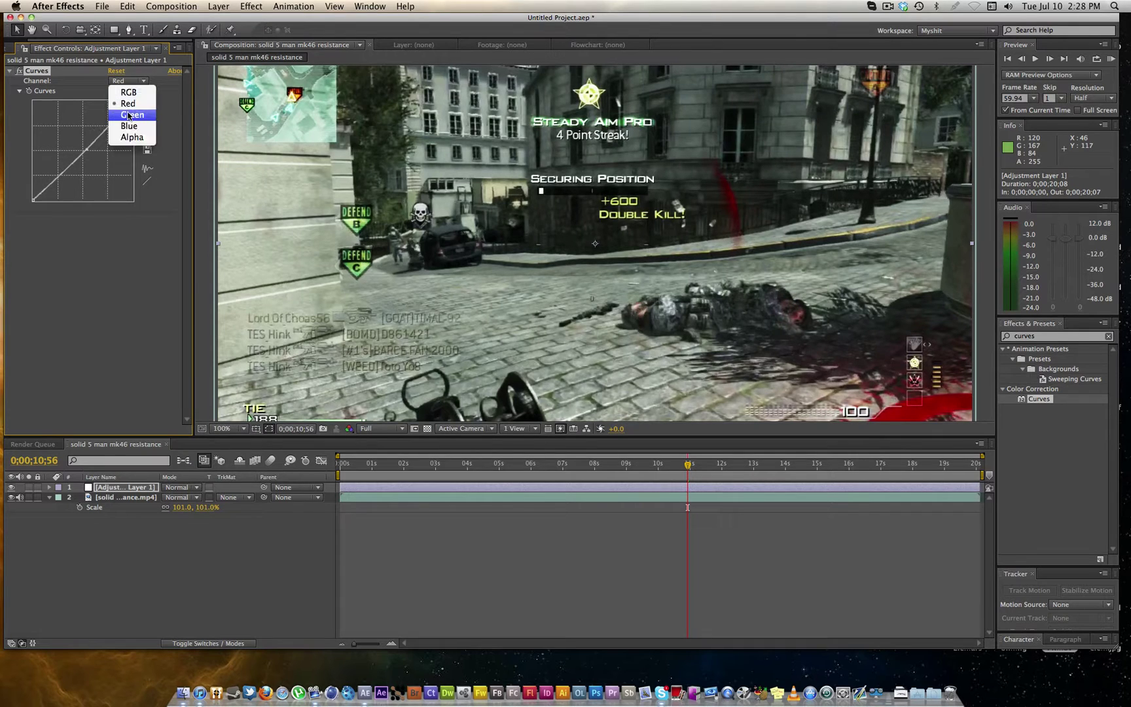
pyautogui.click(126, 125)
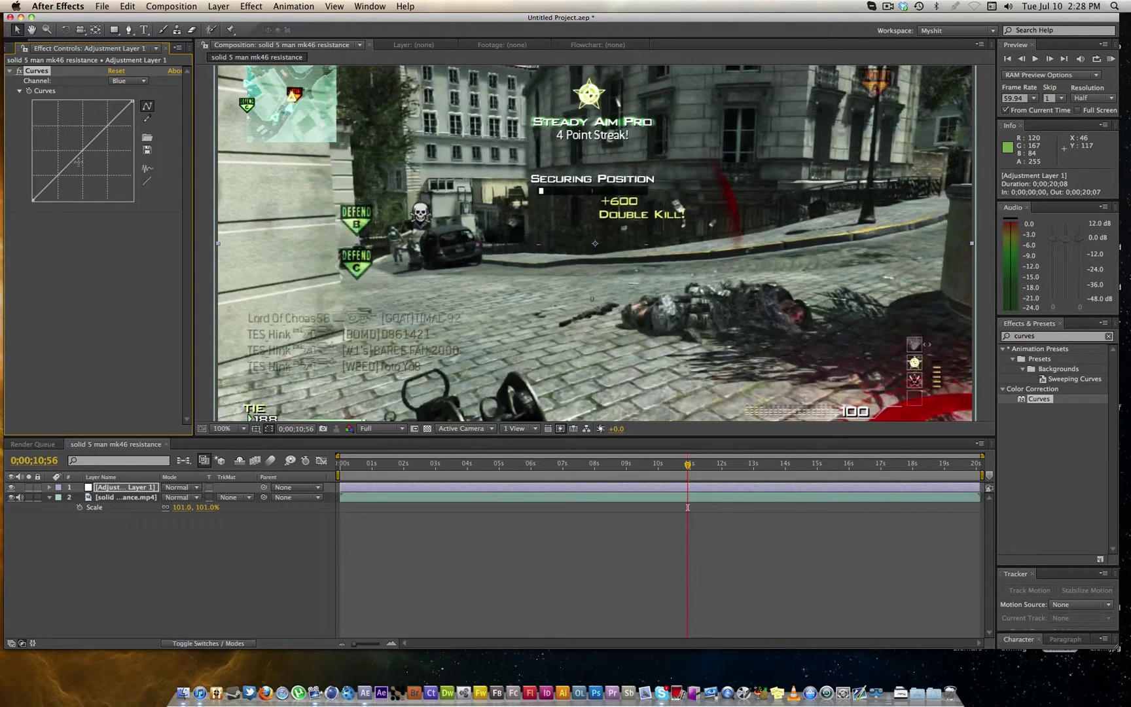
pyautogui.moveTo(83, 155); pyautogui.dragTo(86, 159)
pyautogui.press('cmd+z')
pyautogui.click(124, 81)
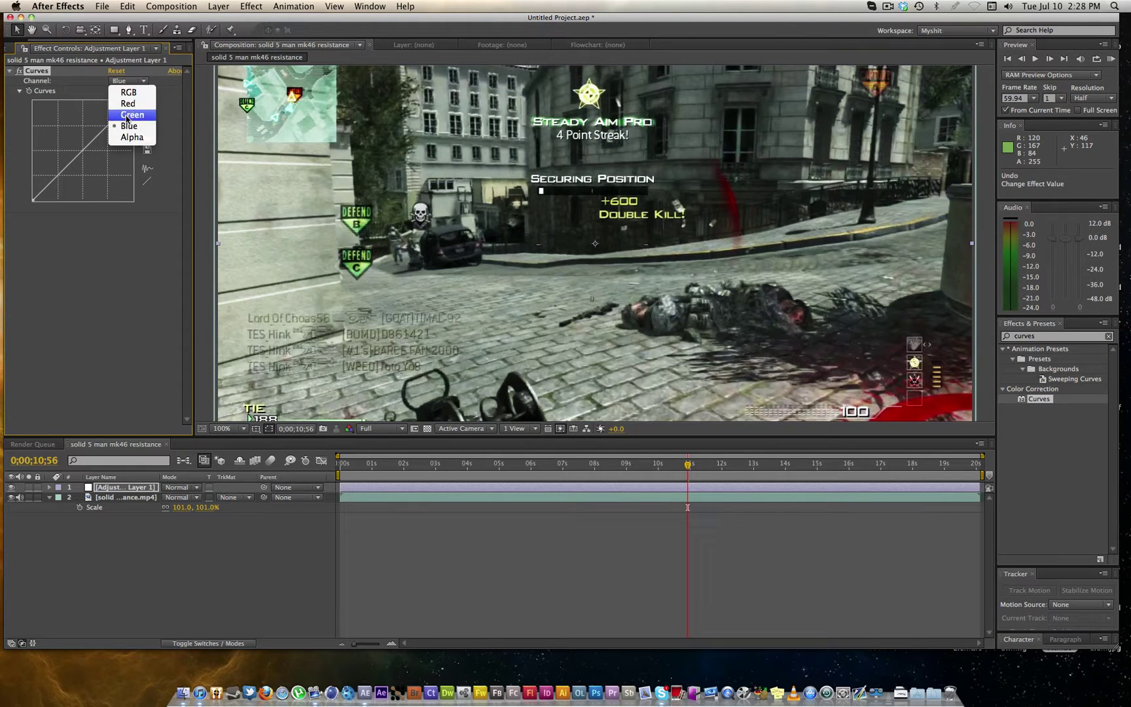
pyautogui.click(127, 117)
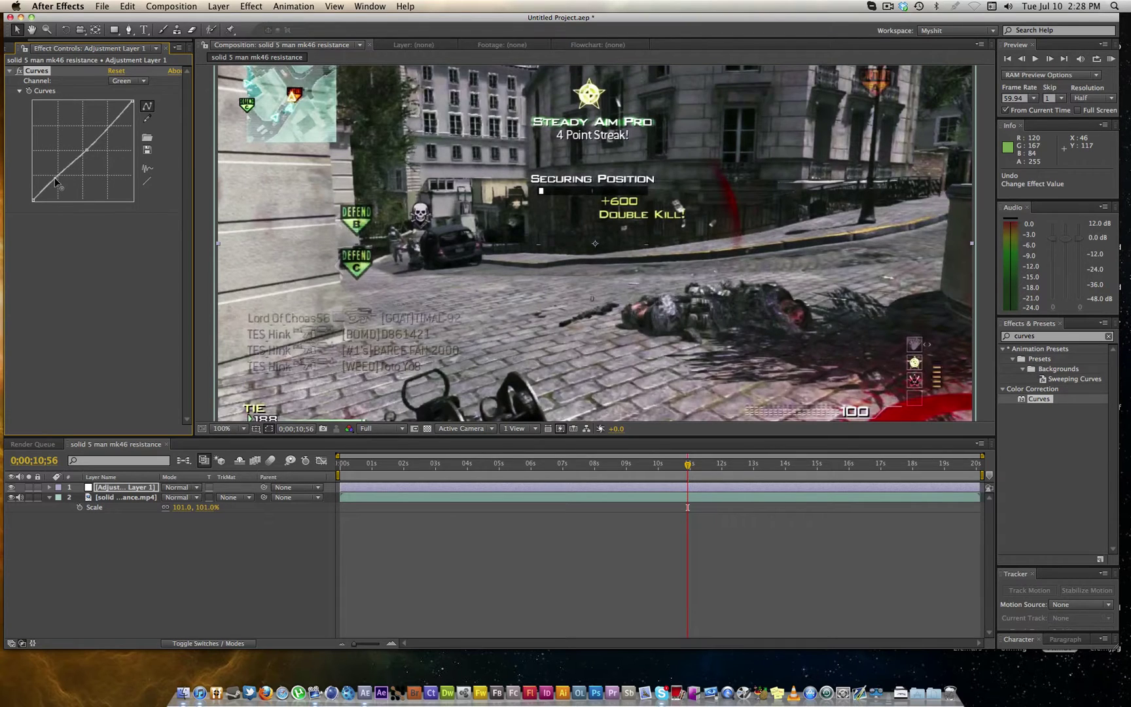
# Lower the Blue channel's top endpoint and slightly raise its bottom endpoint
pyautogui.click(135, 81)
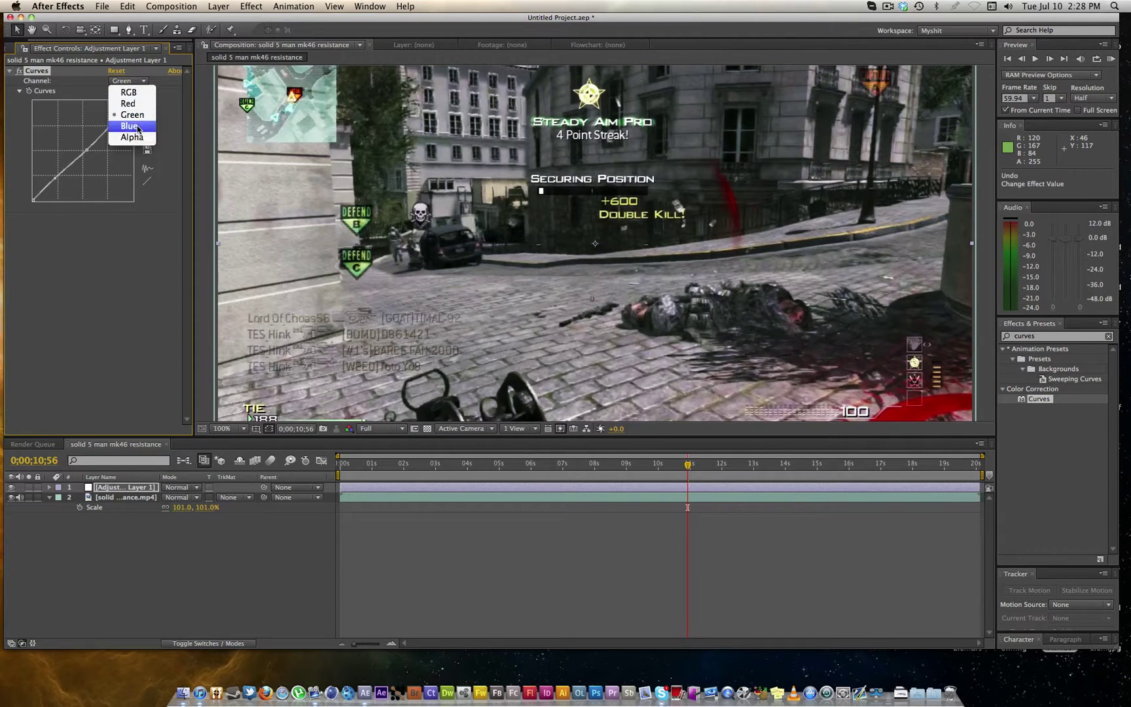
pyautogui.click(130, 125)
pyautogui.scroll(-2, 446, 236)
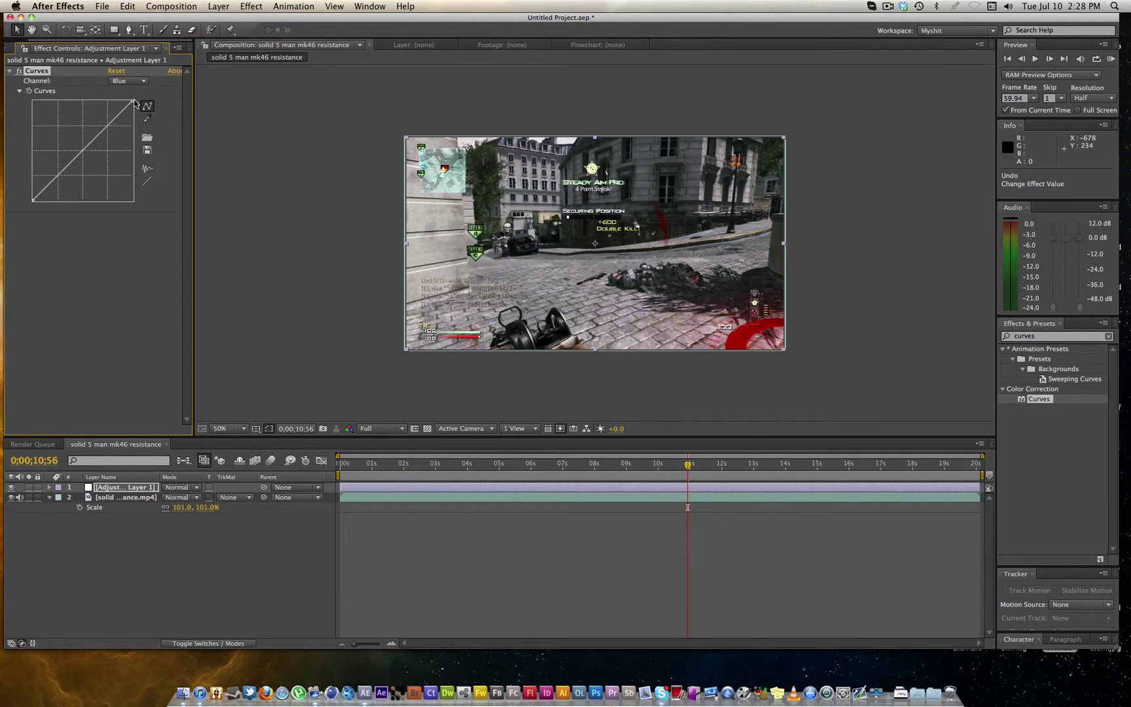
pyautogui.moveTo(133, 102); pyautogui.dragTo(149, 103)
pyautogui.moveTo(32, 200); pyautogui.dragTo(32, 197)
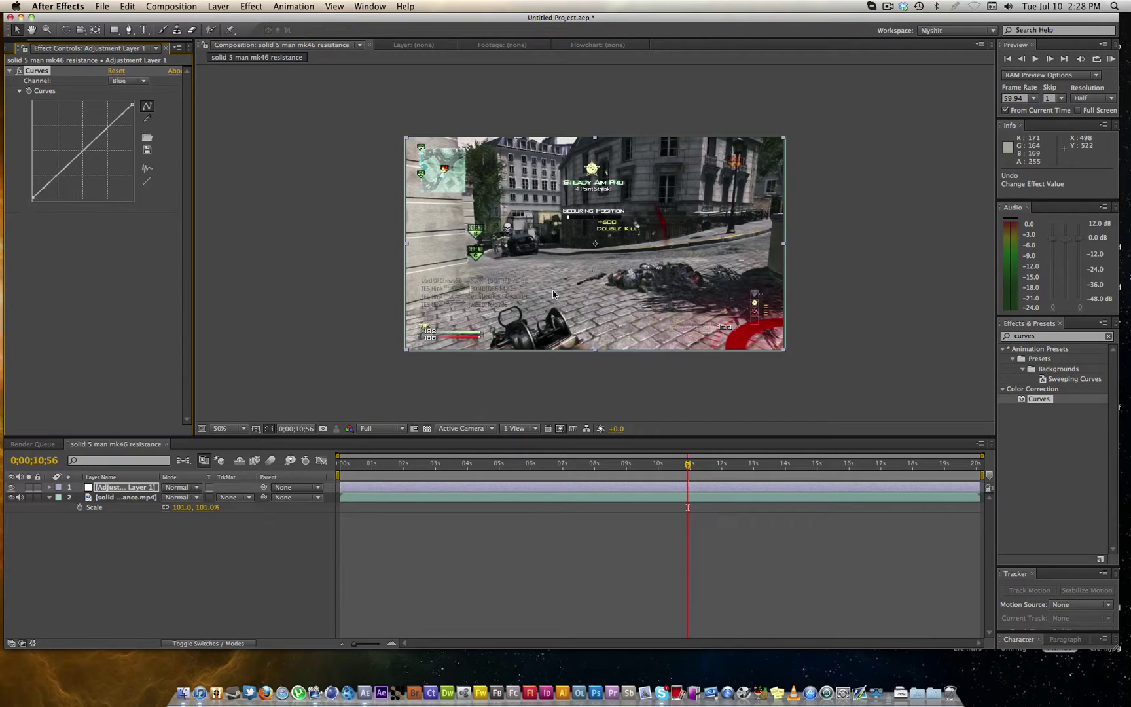
# Steepen the RGB curve into an S, pulling its top point left
pyautogui.click(114, 81)
pyautogui.click(129, 87)
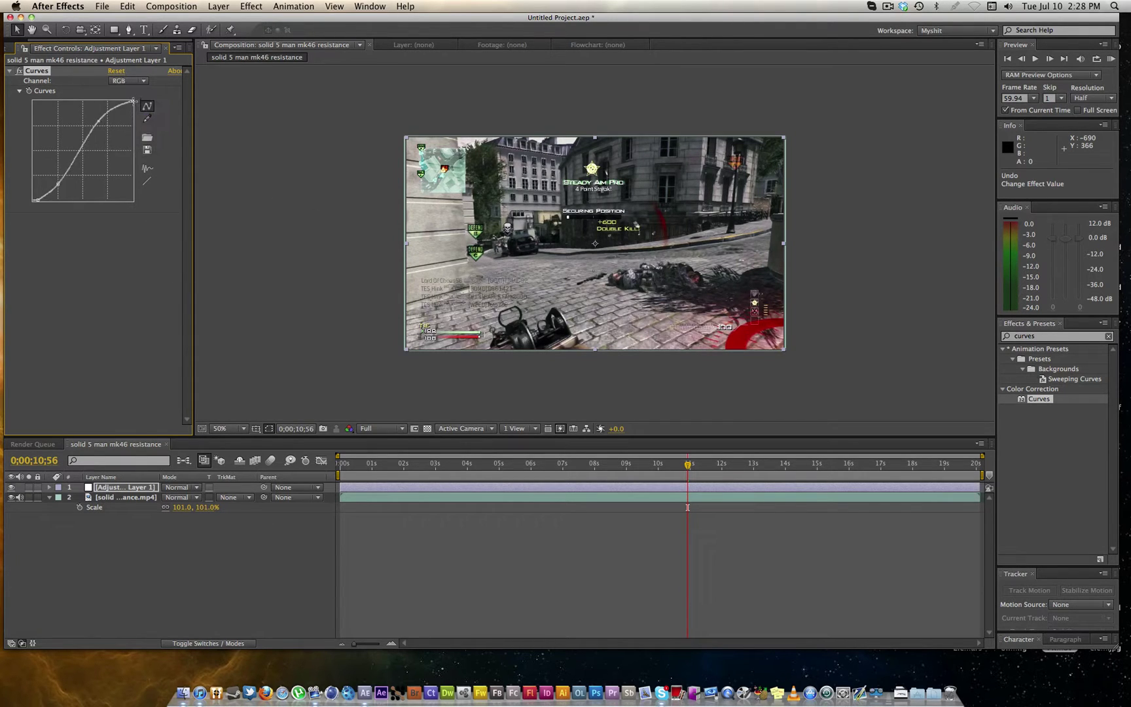
pyautogui.moveTo(133, 101); pyautogui.dragTo(120, 100)
pyautogui.press('/')
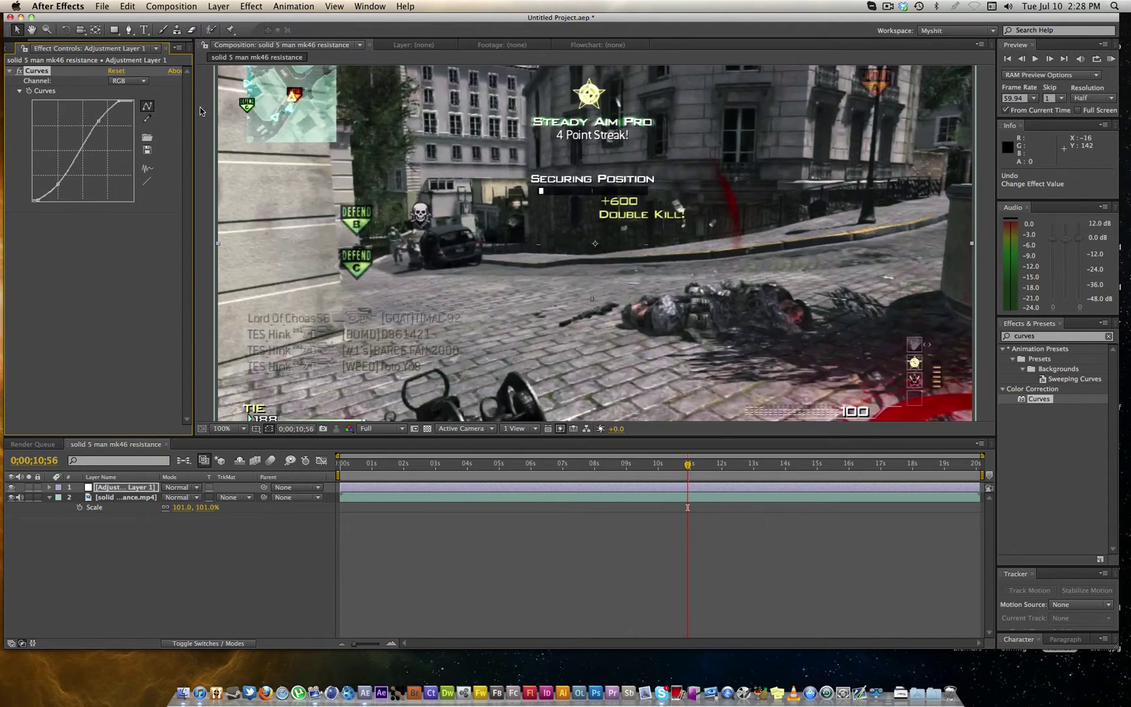
pyautogui.moveTo(97, 120); pyautogui.dragTo(93, 120)
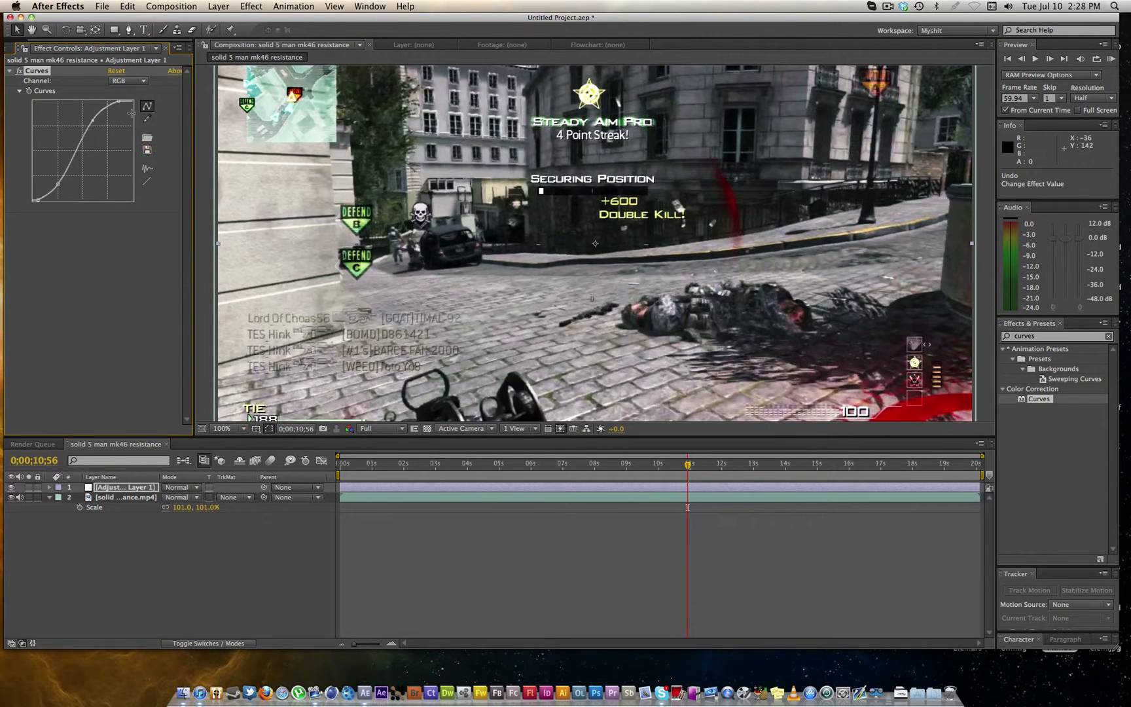
pyautogui.click(1058, 337)
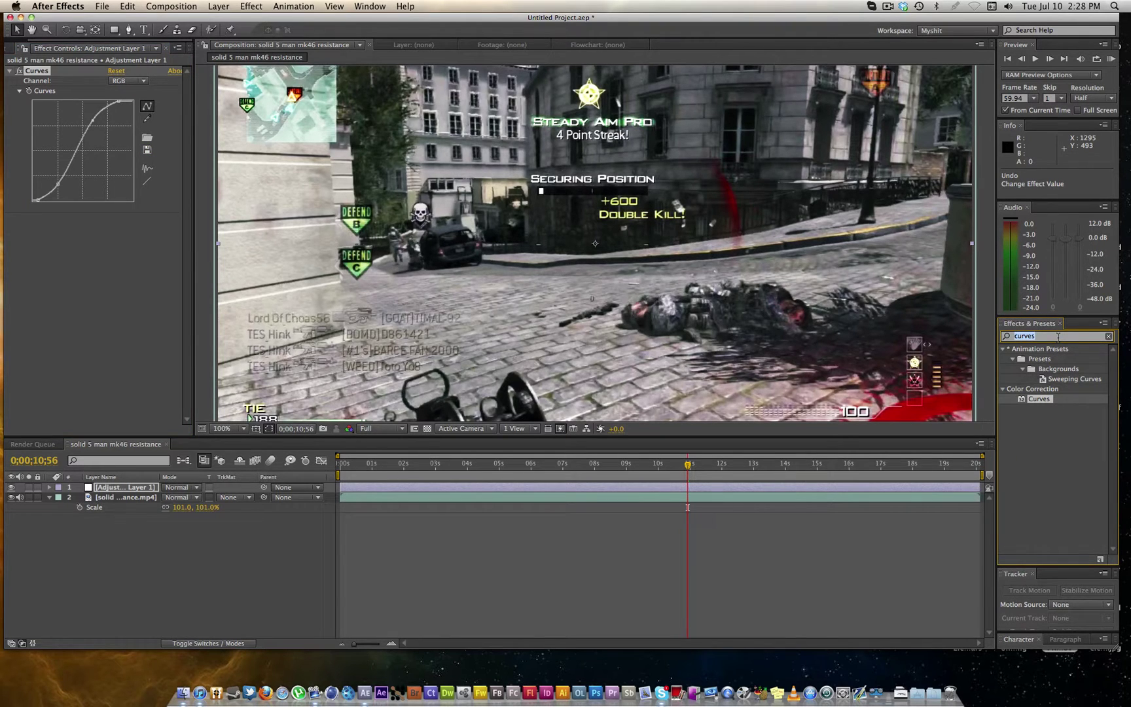
# Apply Vibrance to the adjustment layer and scrub Saturation up to 100
pyautogui.write('vib')
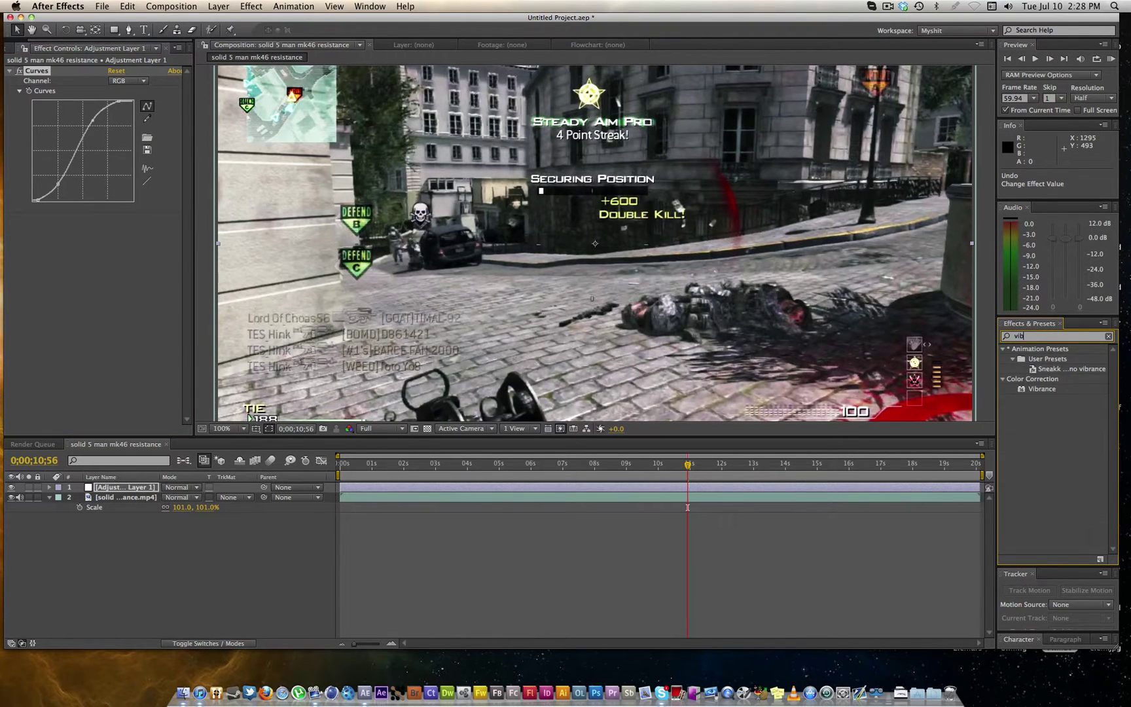
pyautogui.moveTo(1041, 388); pyautogui.dragTo(121, 247)
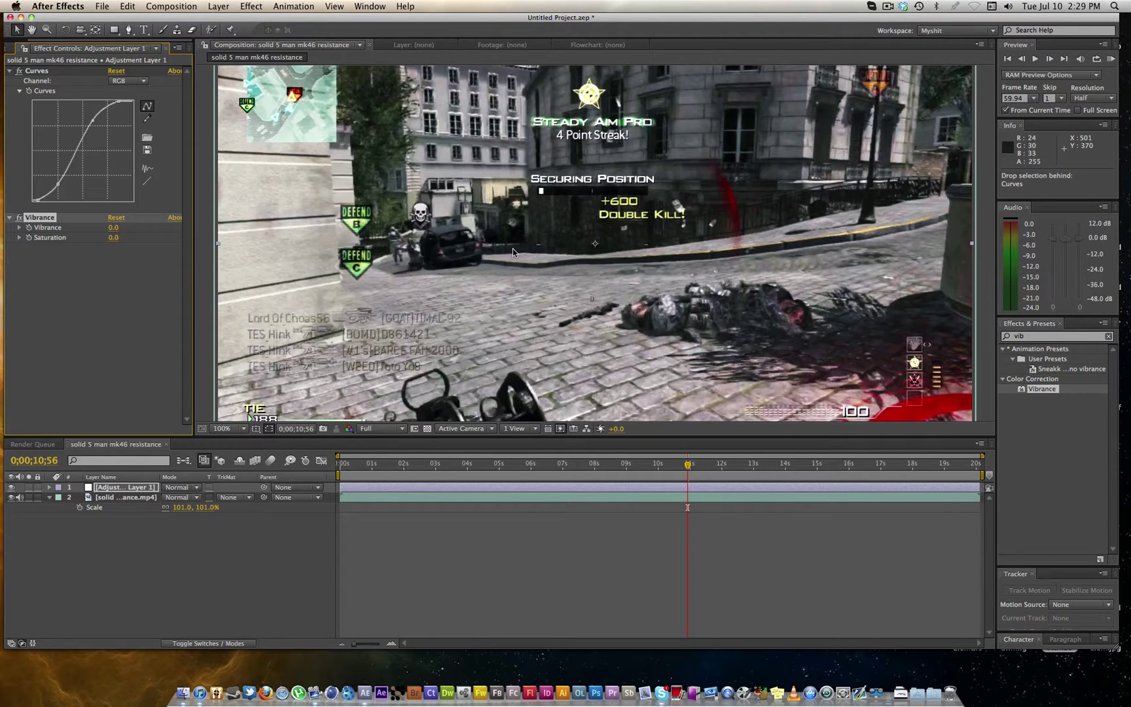
pyautogui.press(',')
pyautogui.press(',')
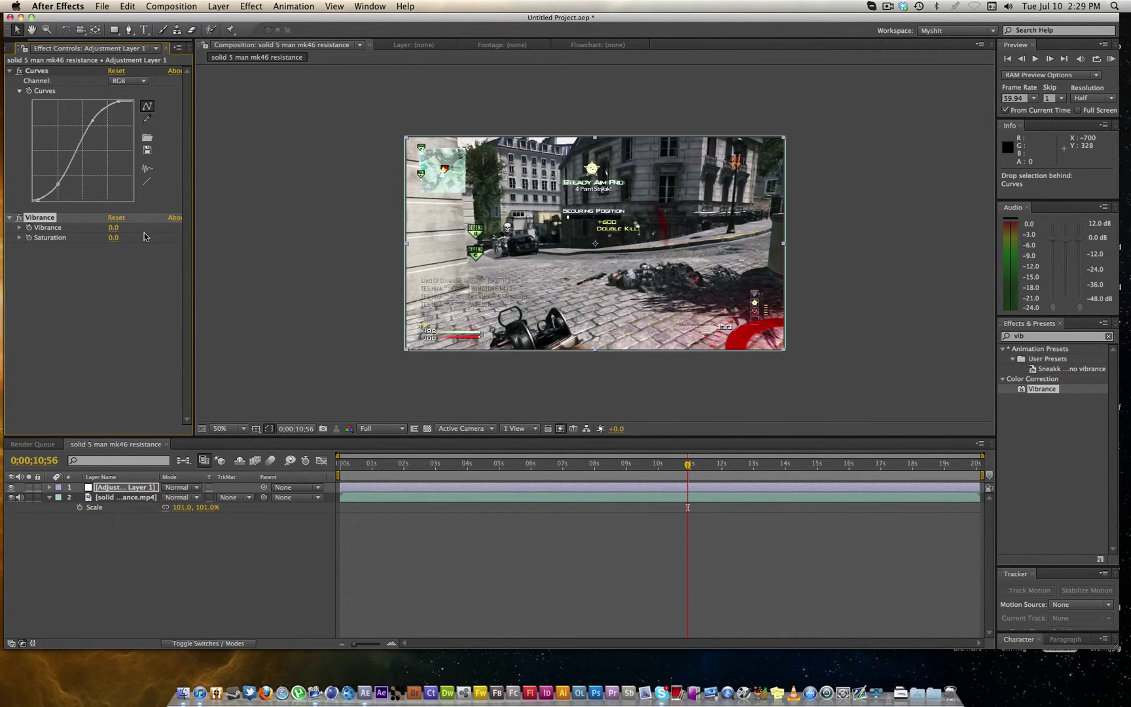
pyautogui.moveTo(129, 237); pyautogui.dragTo(442, 234)
pyautogui.moveTo(585, 233); pyautogui.dragTo(670, 227)
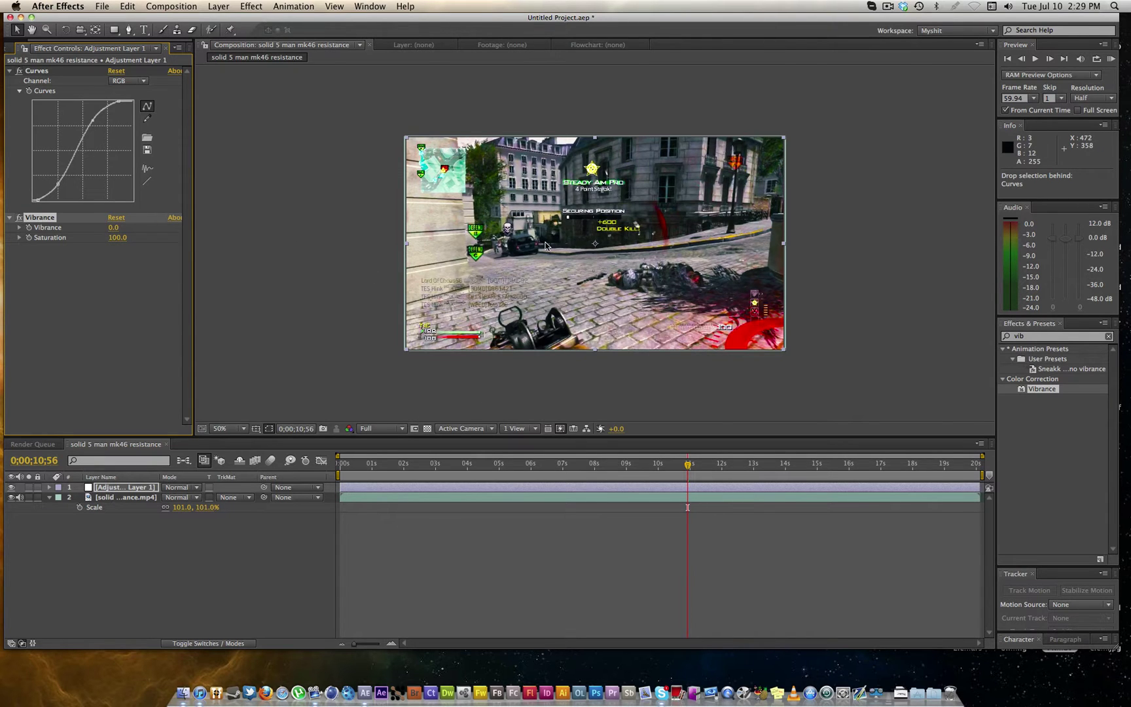
pyautogui.press('/')
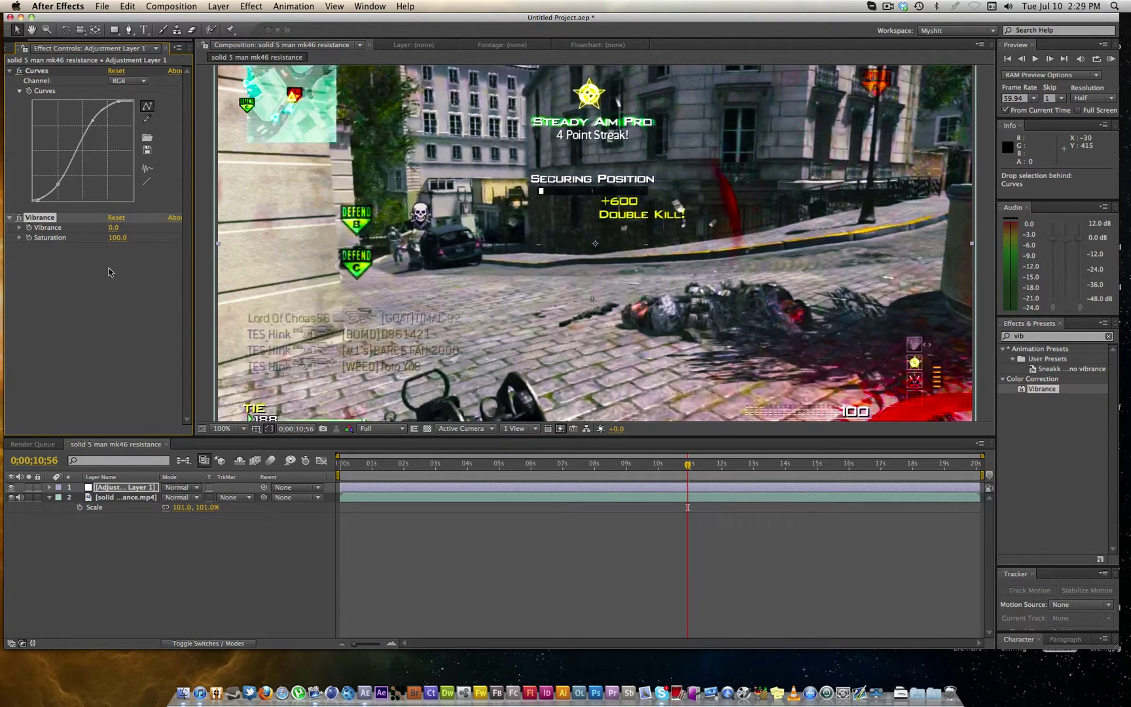
pyautogui.press(',')
pyautogui.press(',')
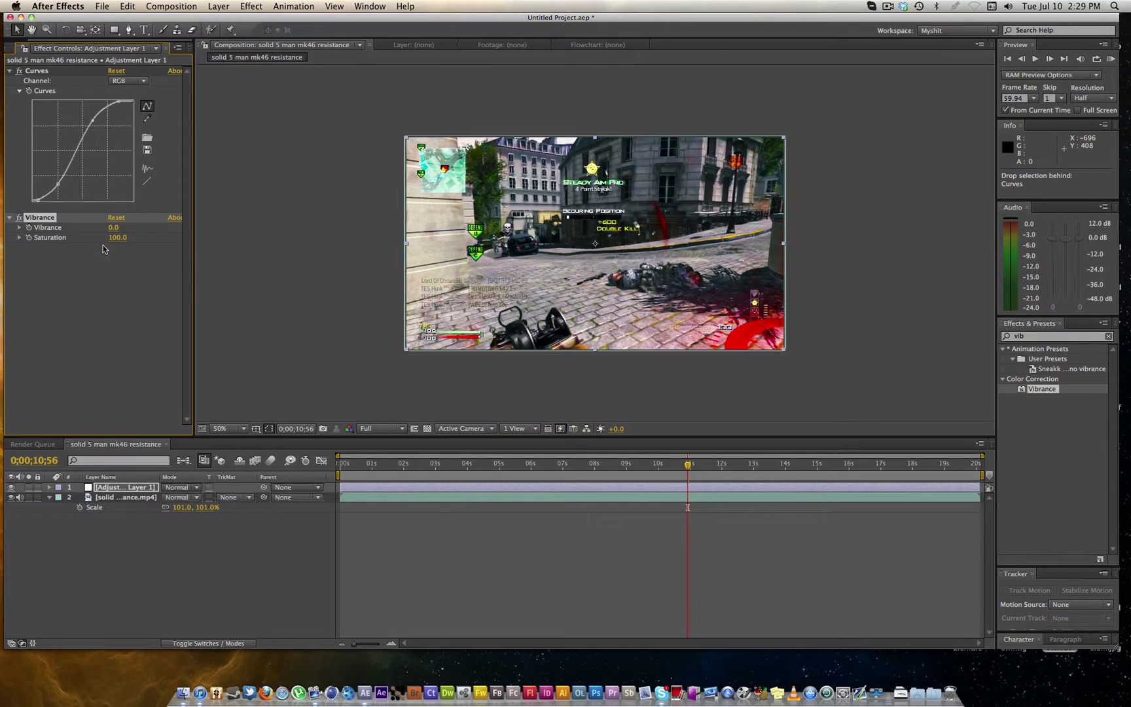
# Type the Vibrance effect's values directly, entering 0 and 100
pyautogui.click(117, 239)
pyautogui.write('0')
pyautogui.hotkey('shift', 'Tab')
pyautogui.write('100')
pyautogui.press('Return')
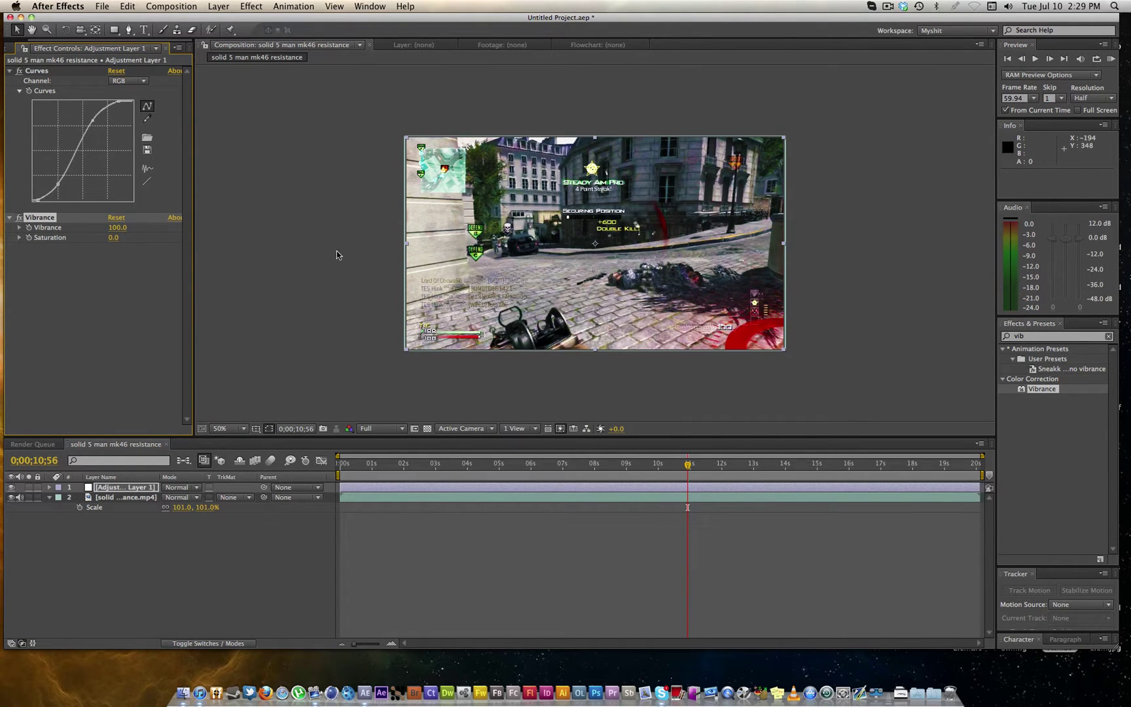
pyautogui.press('.')
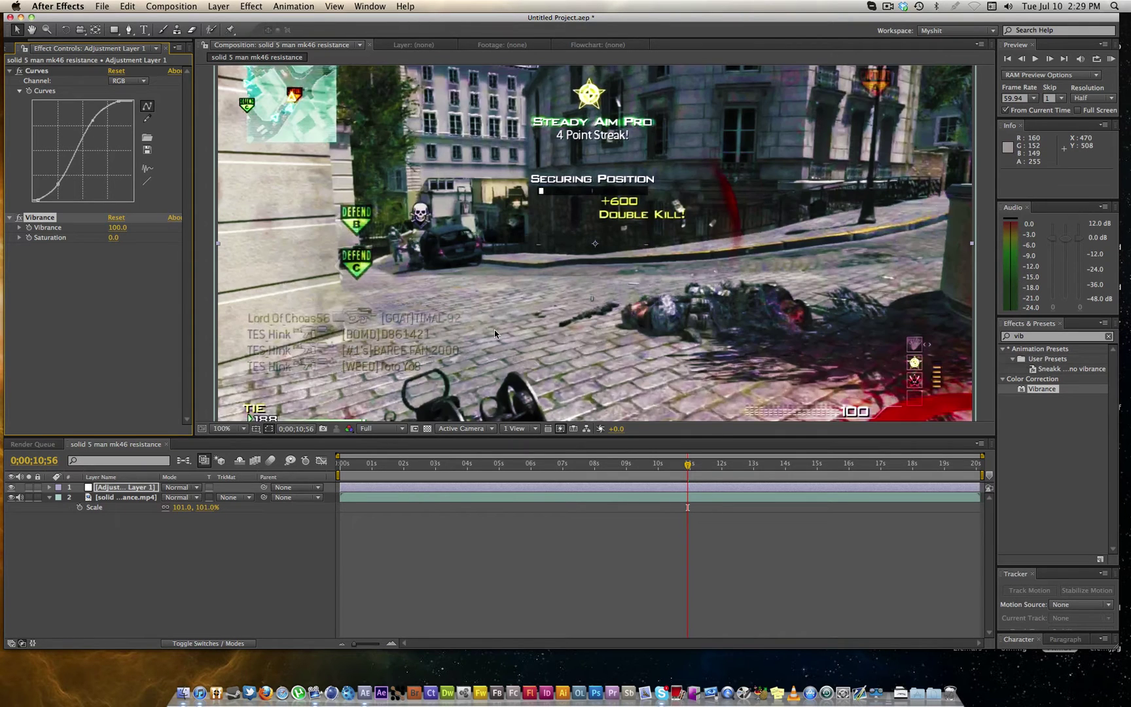
# Pan around the 100% view to inspect the street, HUD and buildings
pyautogui.press('h')
pyautogui.moveTo(471, 326); pyautogui.dragTo(513, 159)
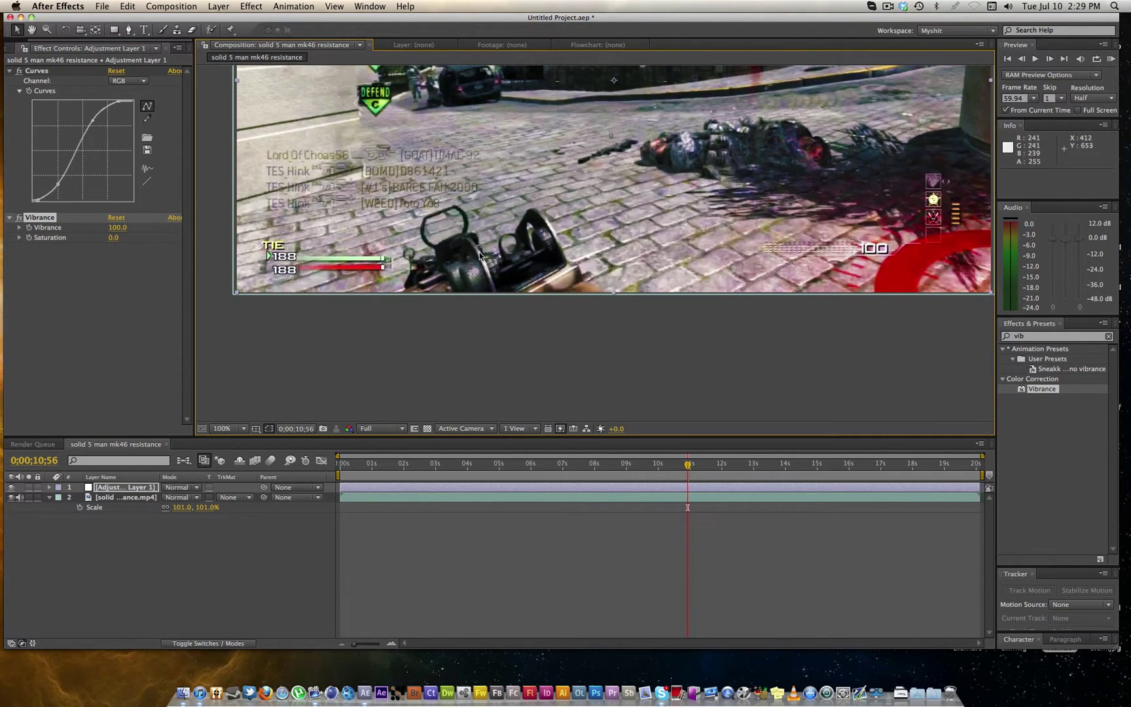
pyautogui.press('h')
pyautogui.moveTo(415, 157); pyautogui.dragTo(437, 275)
pyautogui.press('v')
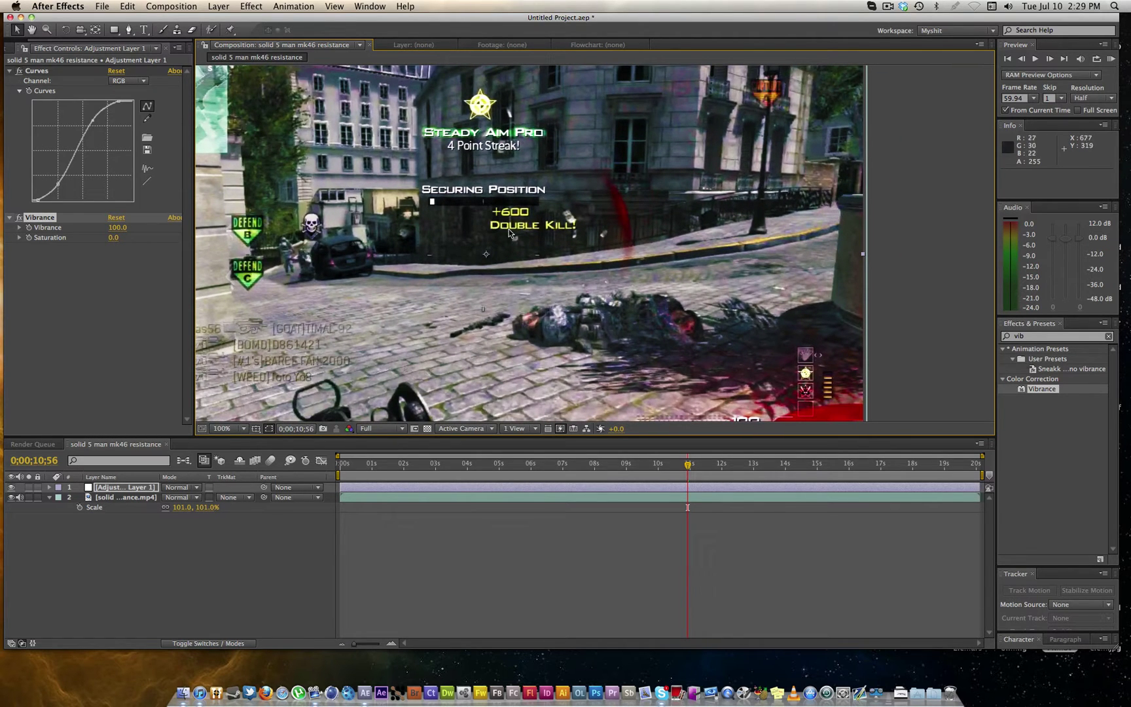
pyautogui.press('h')
pyautogui.moveTo(473, 177); pyautogui.dragTo(305, 164)
pyautogui.moveTo(468, 267); pyautogui.dragTo(815, 327)
pyautogui.scroll(-2, 603, 269)
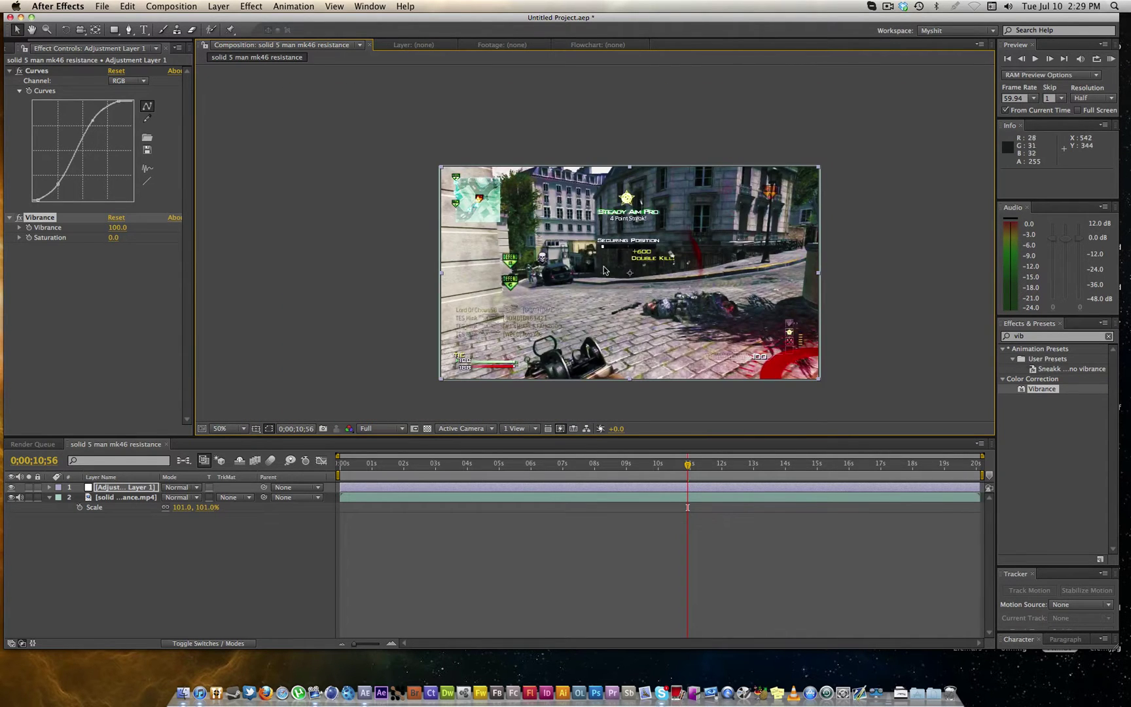
pyautogui.moveTo(602, 270); pyautogui.dragTo(547, 240)
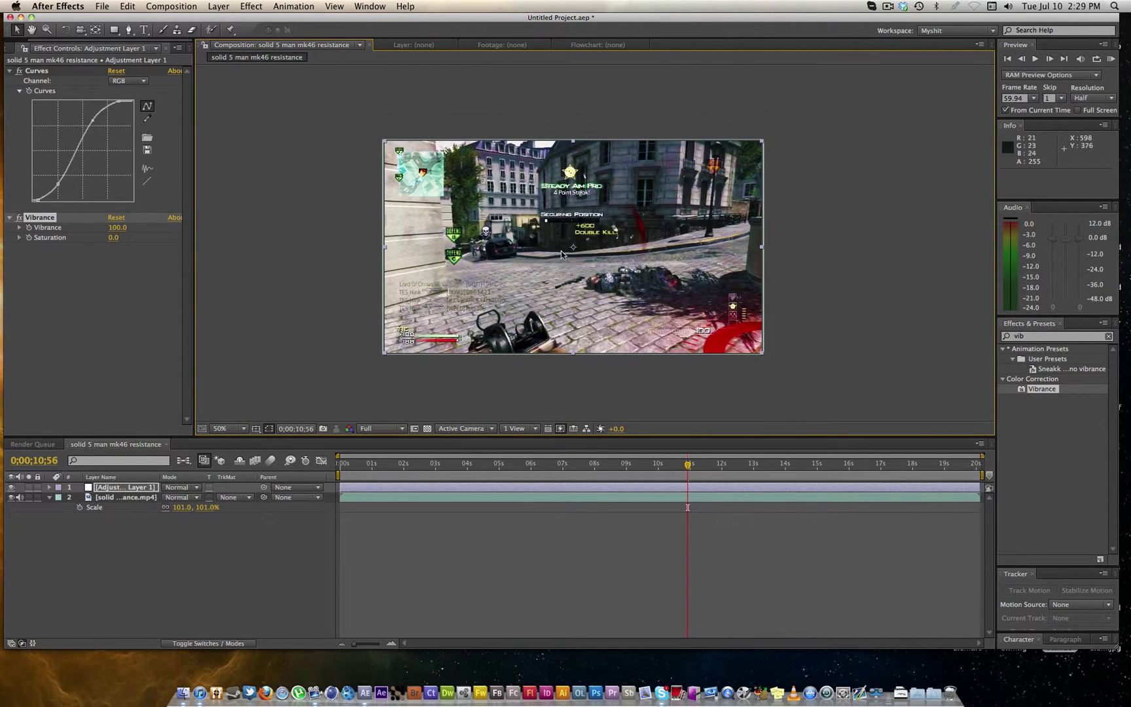
# Set Vibrance to 15 and Saturation to 30
pyautogui.click(109, 228)
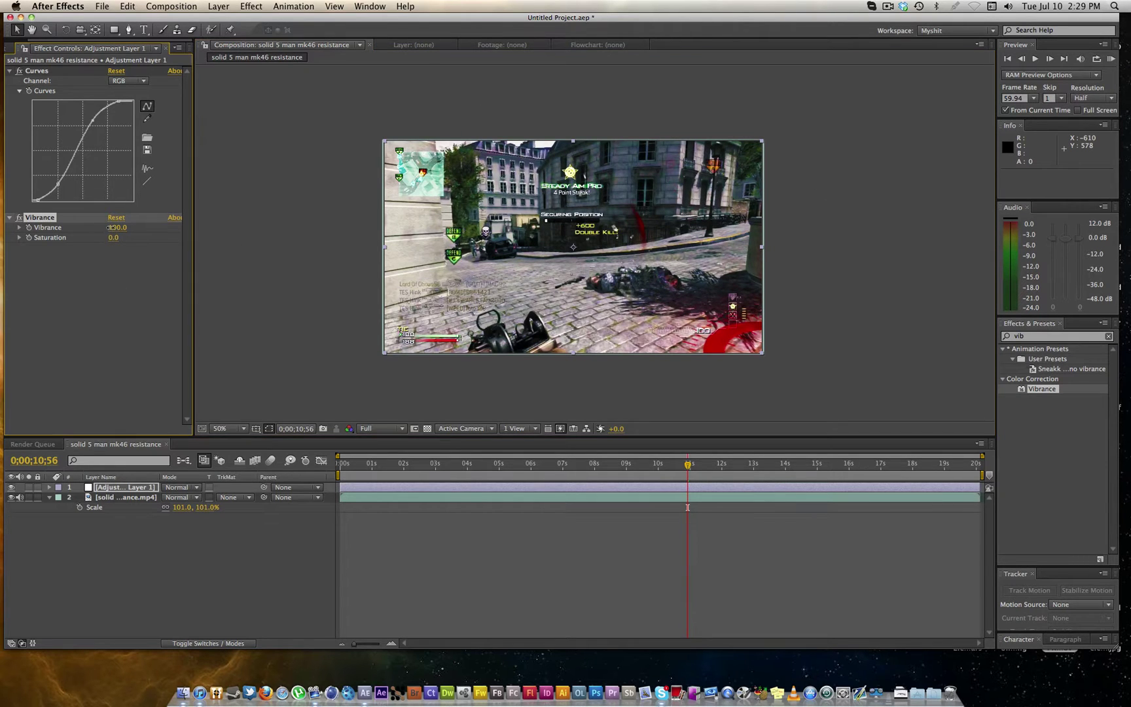
pyautogui.click(113, 228)
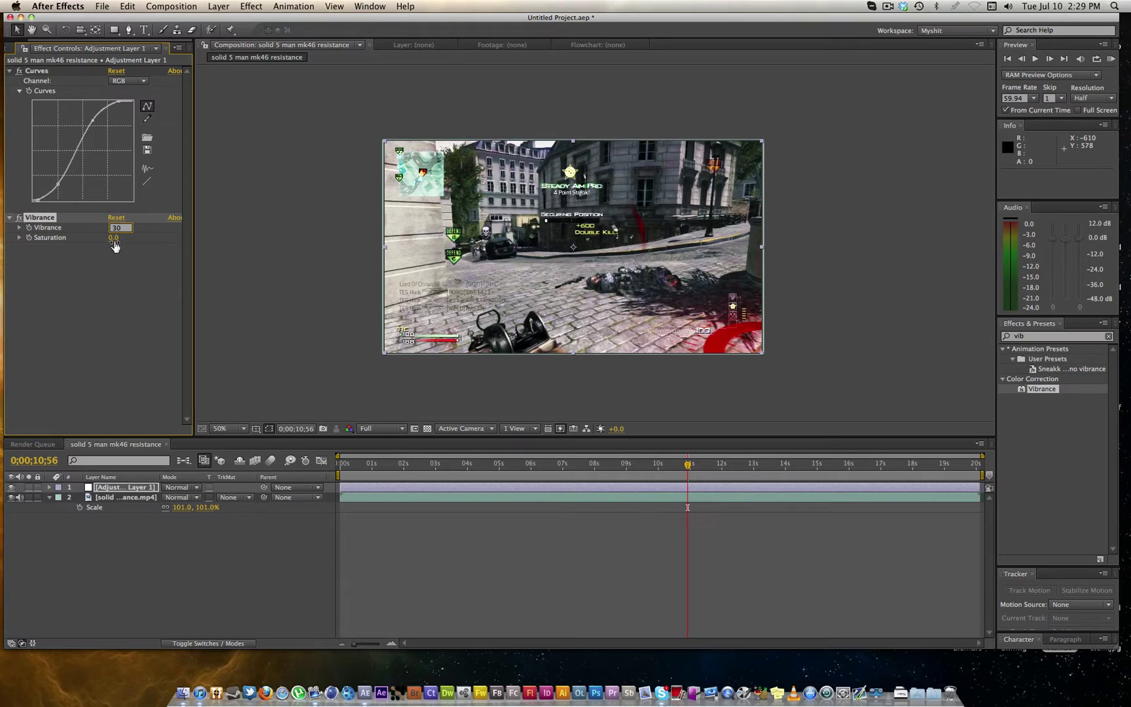
pyautogui.write('30')
pyautogui.click(115, 238)
pyautogui.click(118, 316)
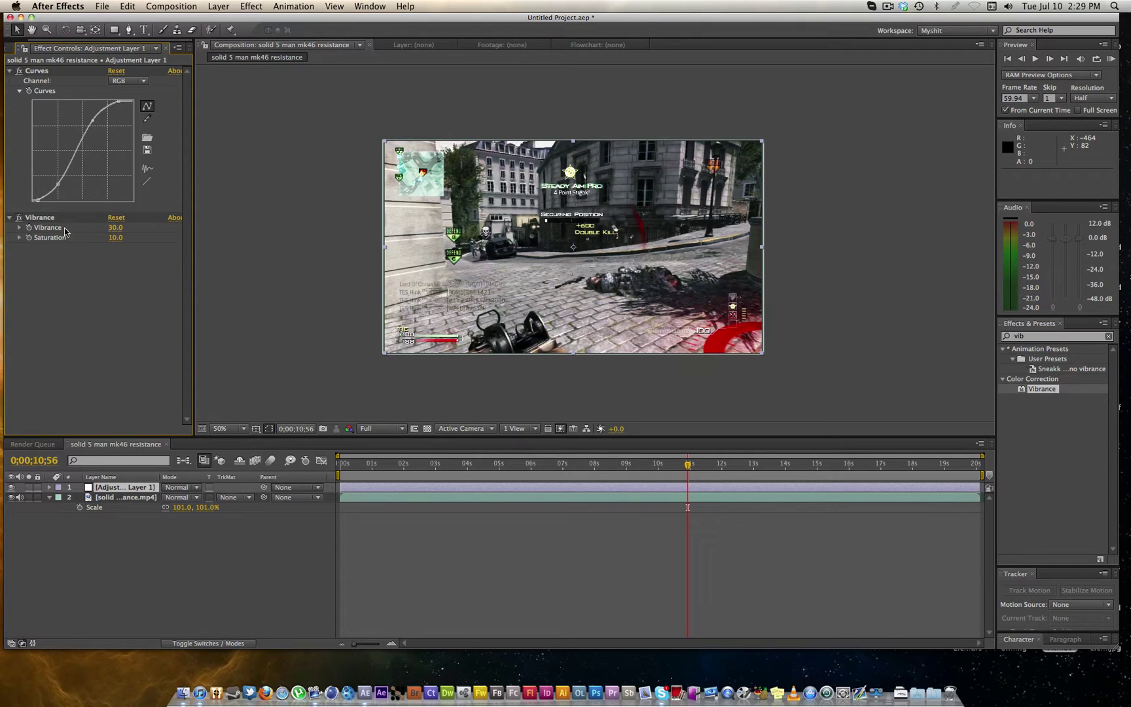
pyautogui.click(117, 239)
pyautogui.write('30')
pyautogui.click(116, 229)
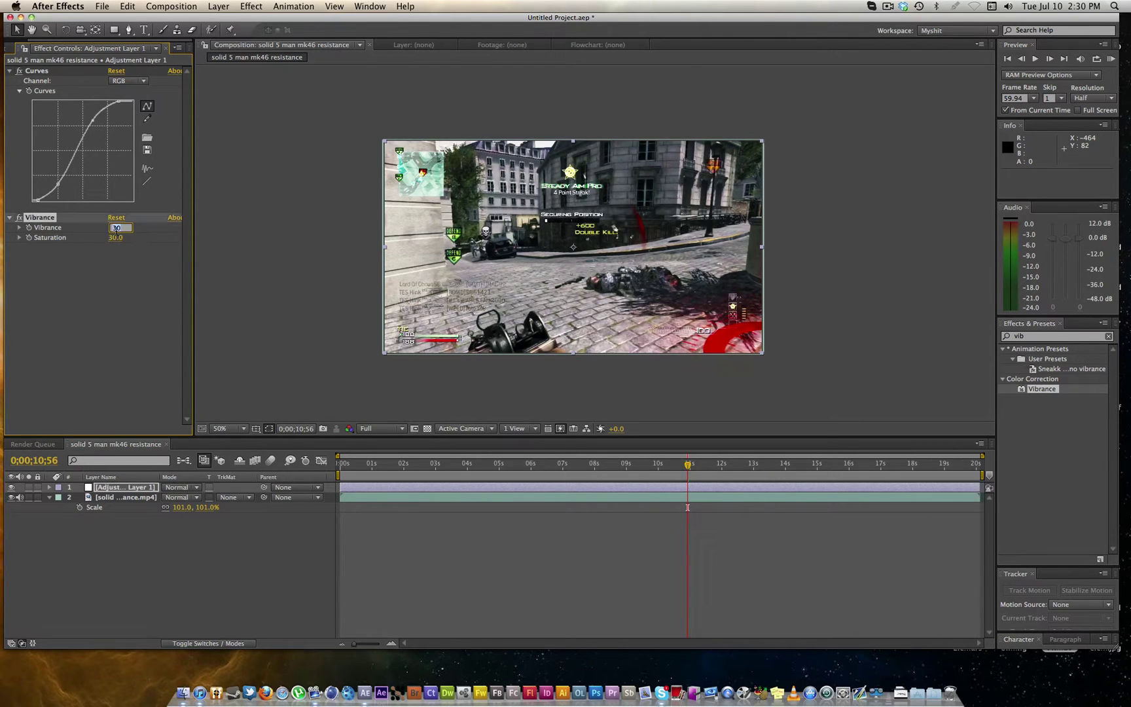
pyautogui.write('15')
pyautogui.click(89, 293)
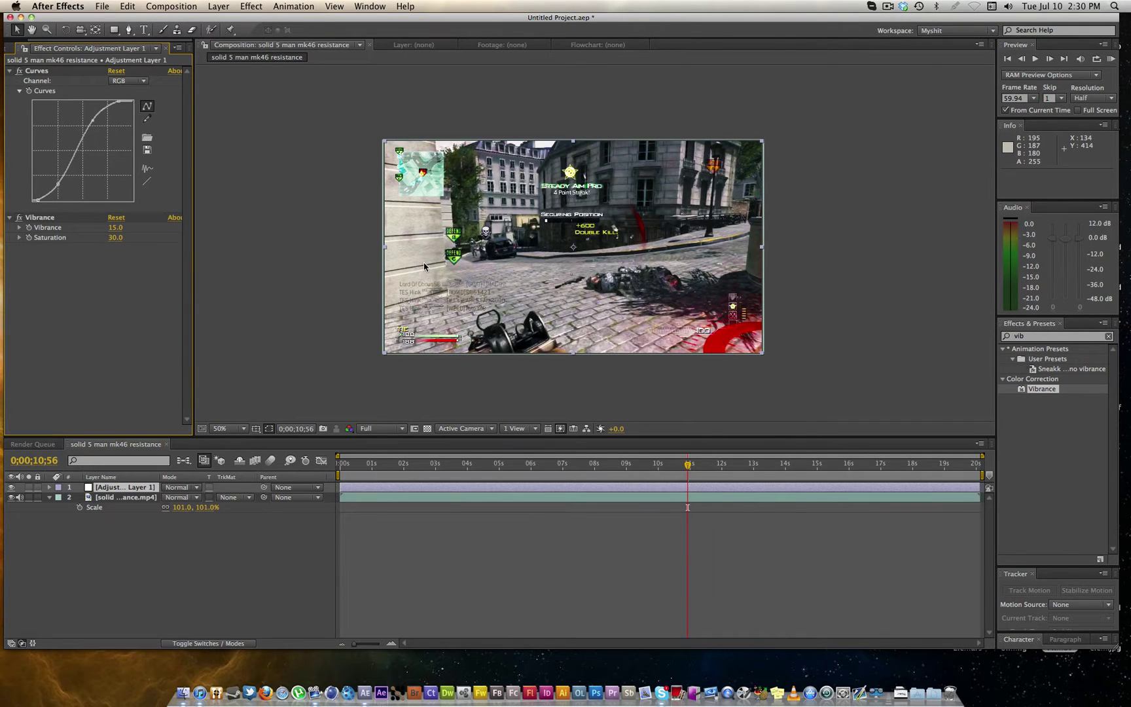
# Check the grade at 100% and 50%, then collapse Curves and Vibrance
pyautogui.press('/')
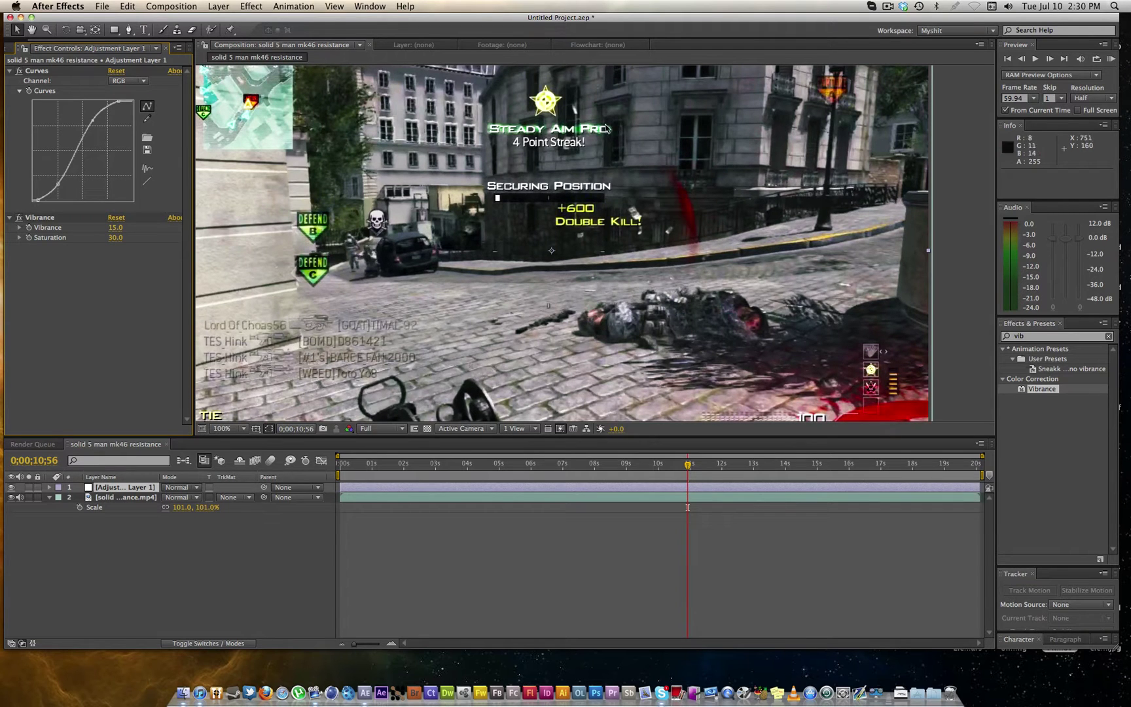
pyautogui.press(',')
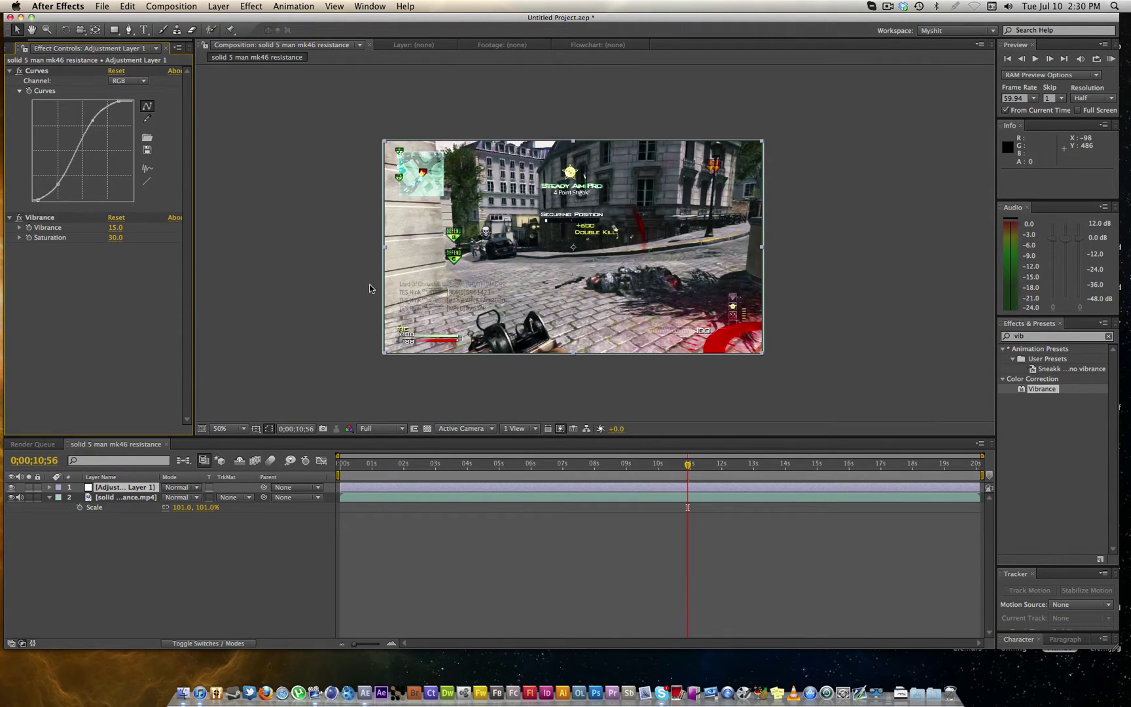
pyautogui.click(10, 71)
pyautogui.click(10, 80)
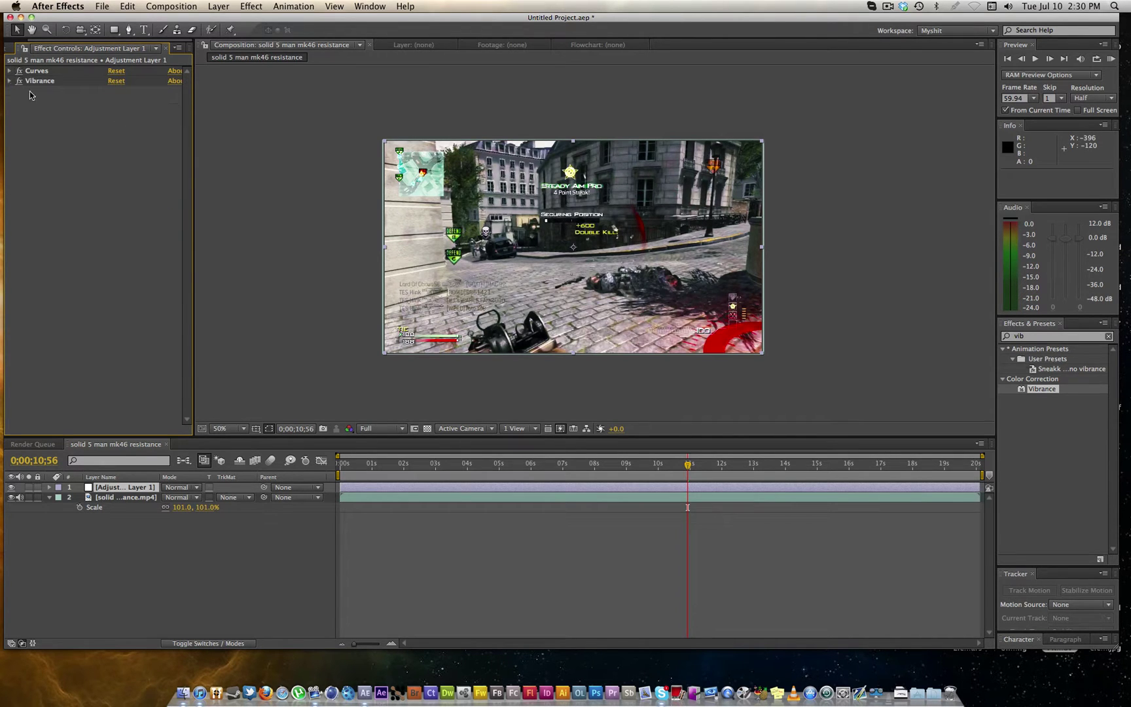
pyautogui.click(1039, 335)
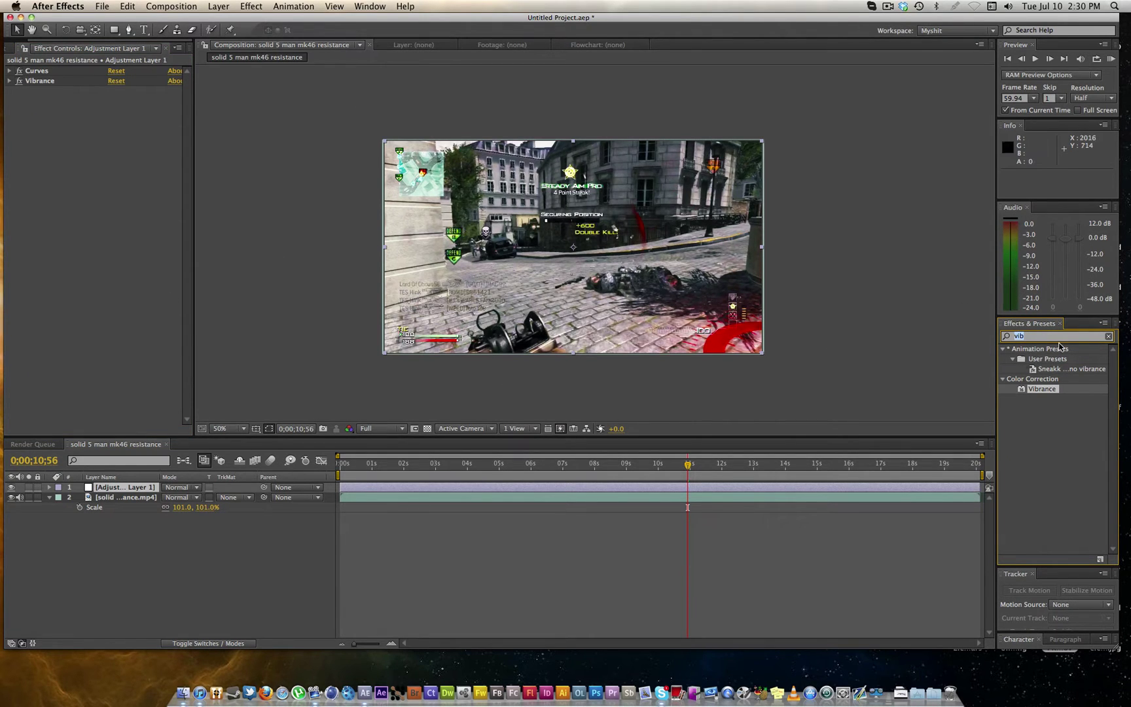
# Apply Tritone to the adjustment layer and set its Midtones to a saturated blue
pyautogui.write('trit')
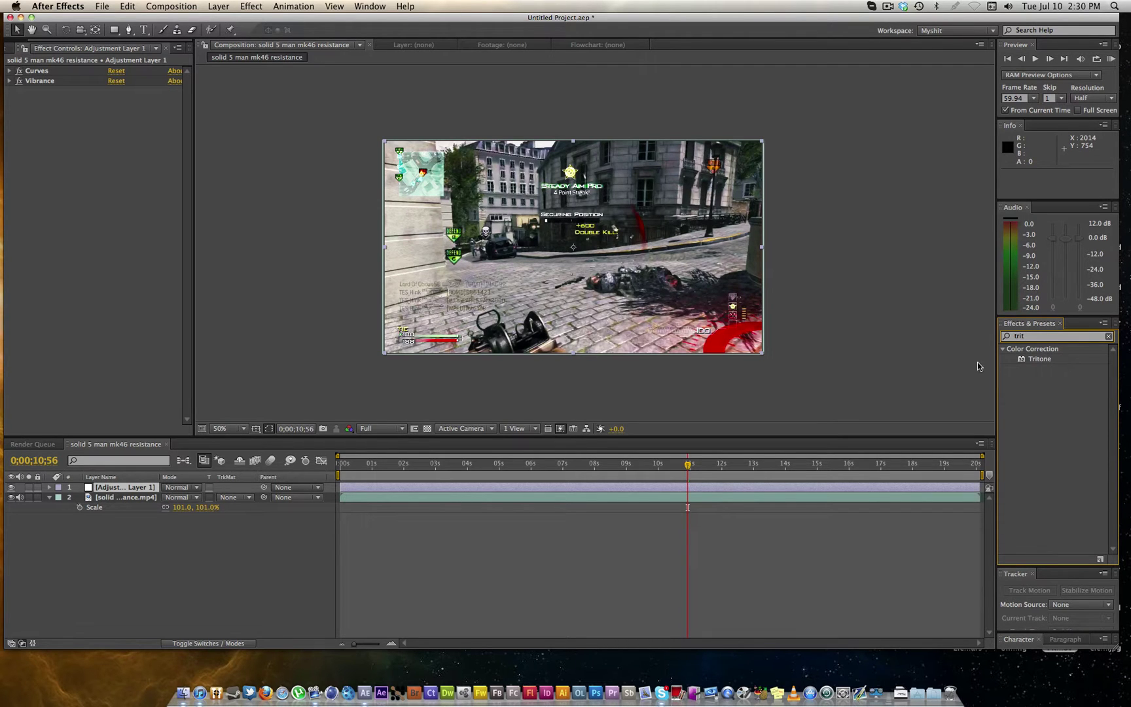
pyautogui.moveTo(1037, 359); pyautogui.dragTo(135, 300)
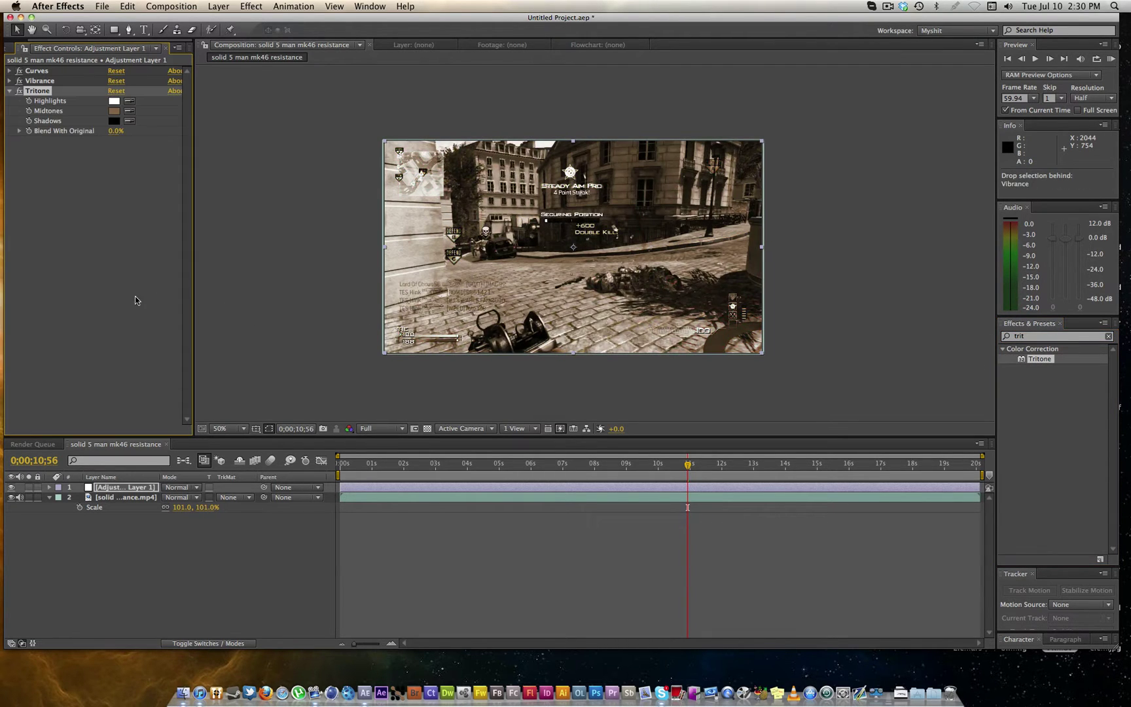
pyautogui.click(115, 111)
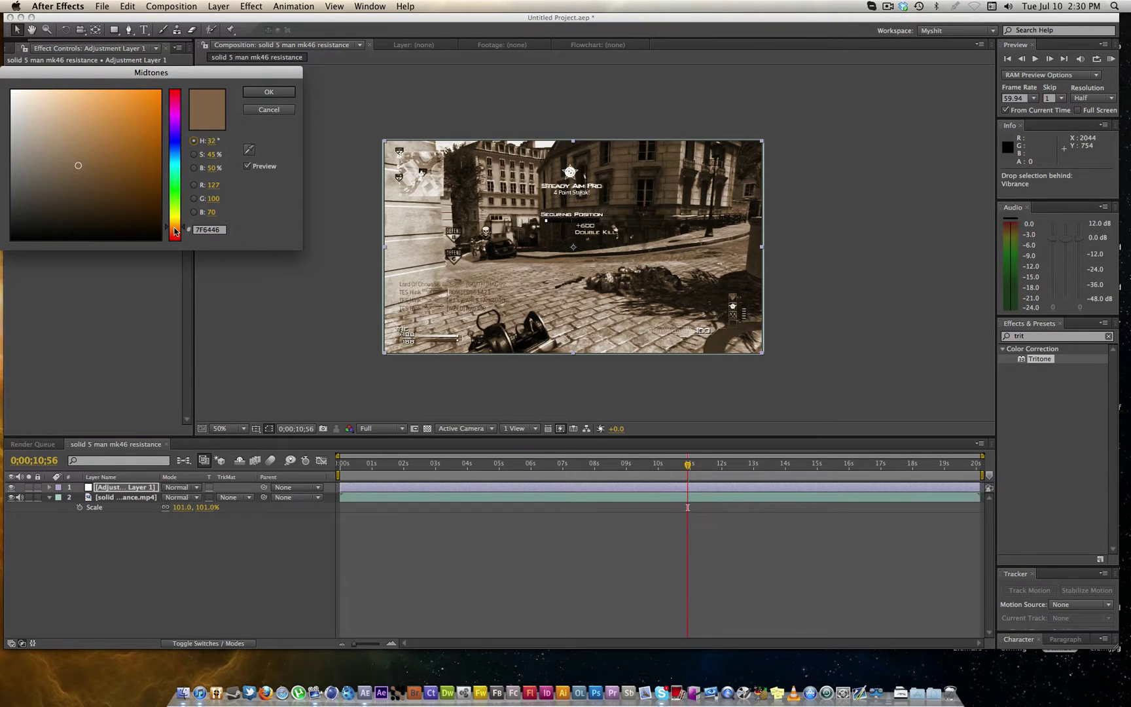
pyautogui.moveTo(174, 232); pyautogui.dragTo(186, 154)
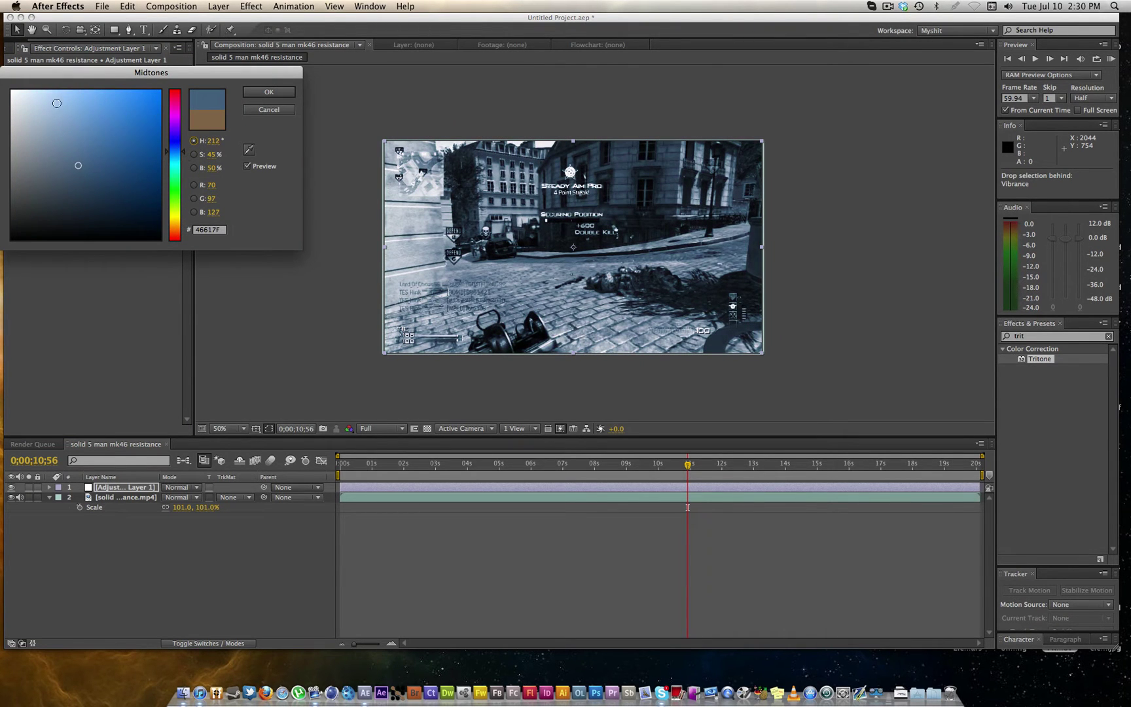
pyautogui.moveTo(57, 103)
pyautogui.mouseDown()
pyautogui.moveTo(70, 87)
pyautogui.moveTo(81, 134)
pyautogui.moveTo(96, 132)
pyautogui.moveTo(84, 136)
pyautogui.mouseUp()
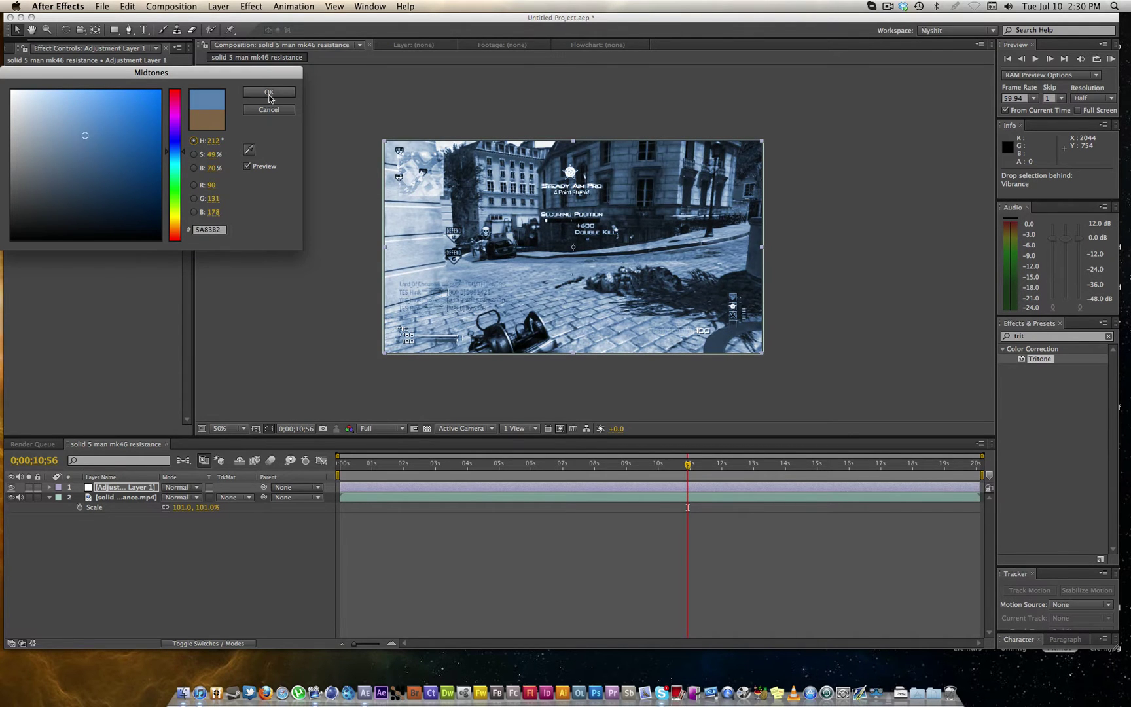
pyautogui.click(269, 92)
# Make the Tritone Shadows very dark blue and set Blend With Original to 80%
pyautogui.click(115, 121)
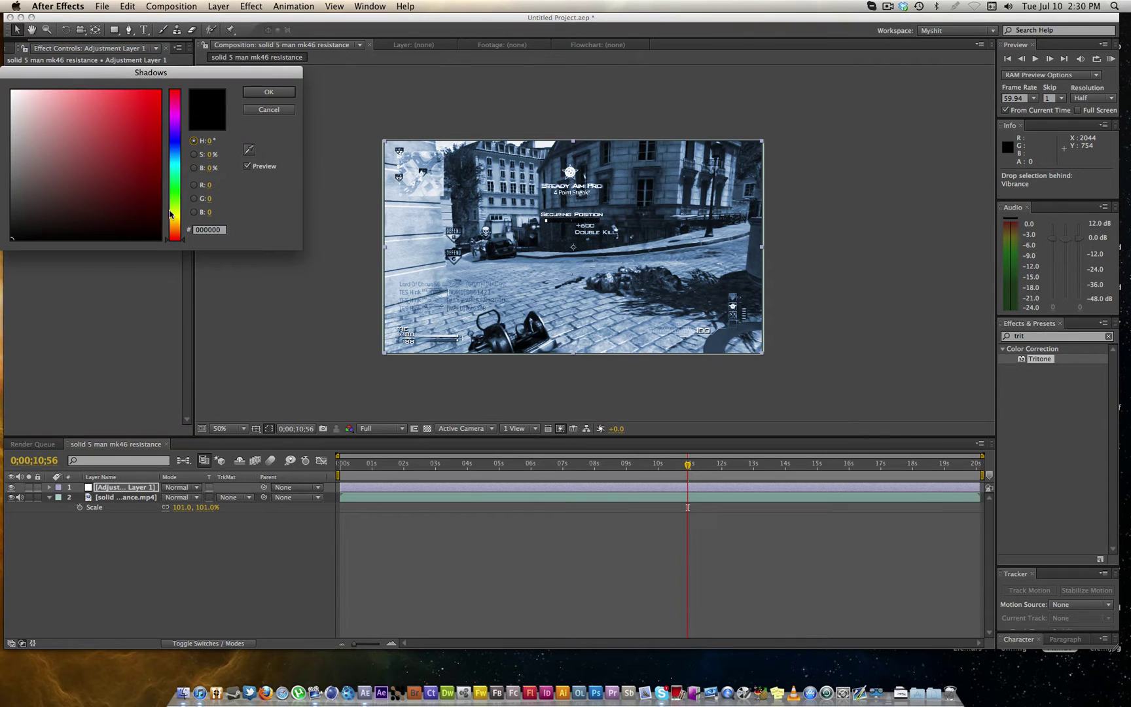
pyautogui.moveTo(173, 220); pyautogui.dragTo(185, 150)
pyautogui.moveTo(160, 209); pyautogui.dragTo(183, 224)
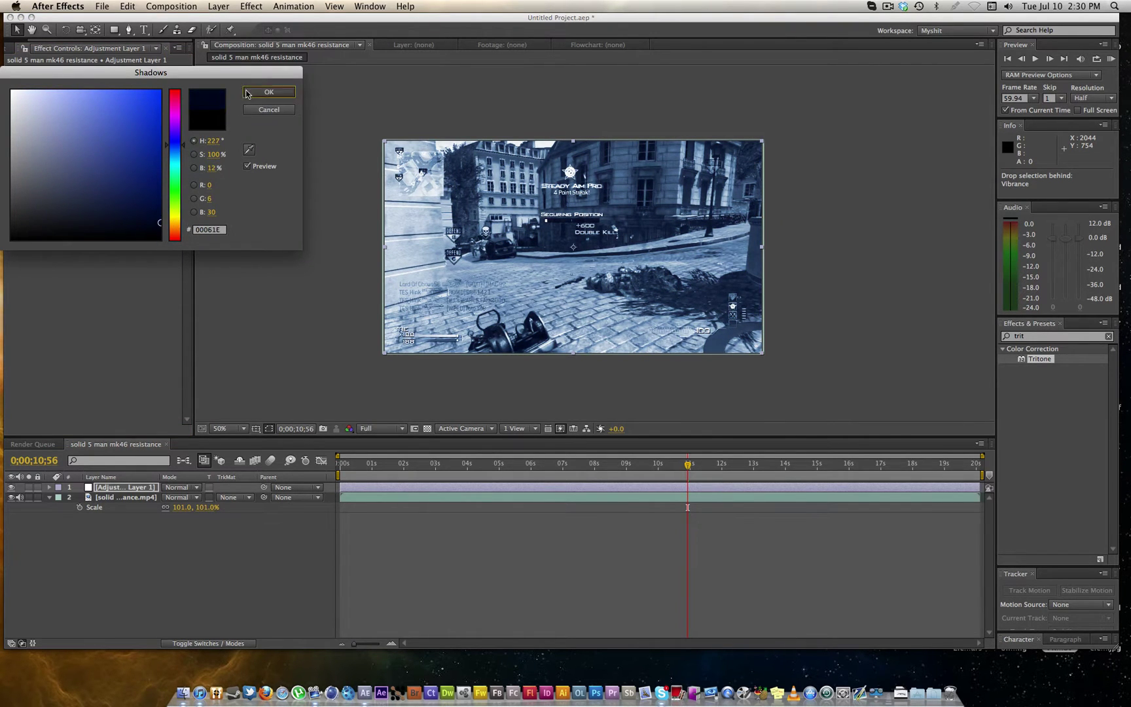
pyautogui.click(269, 92)
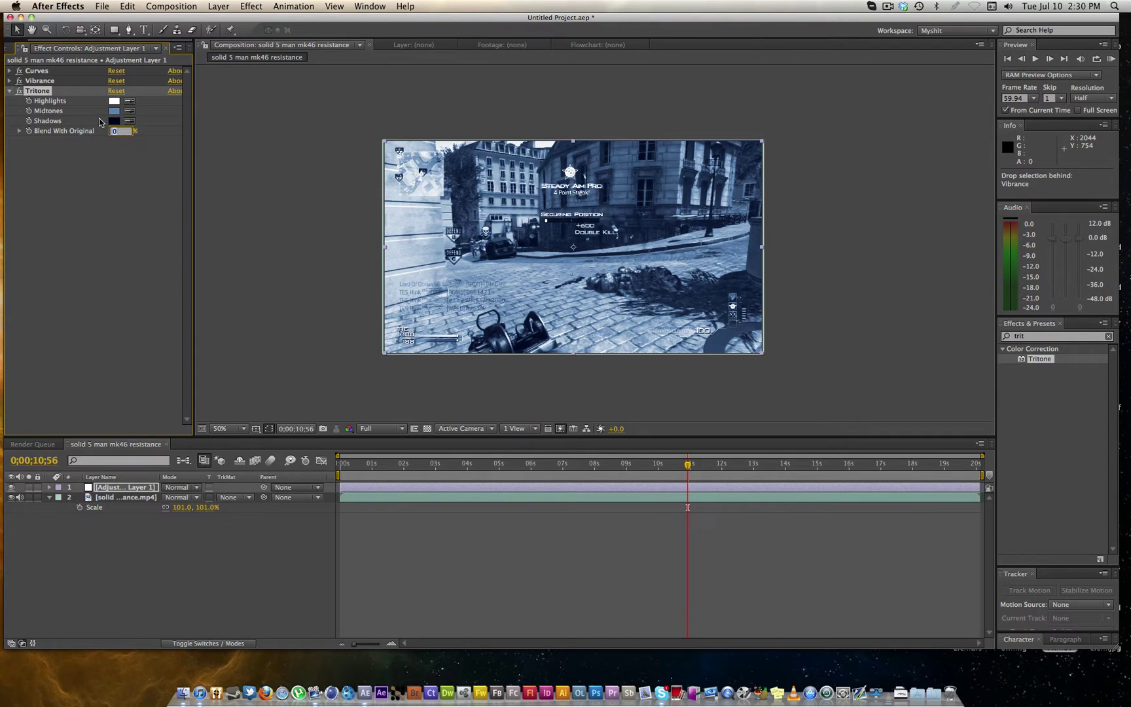
pyautogui.click(114, 259)
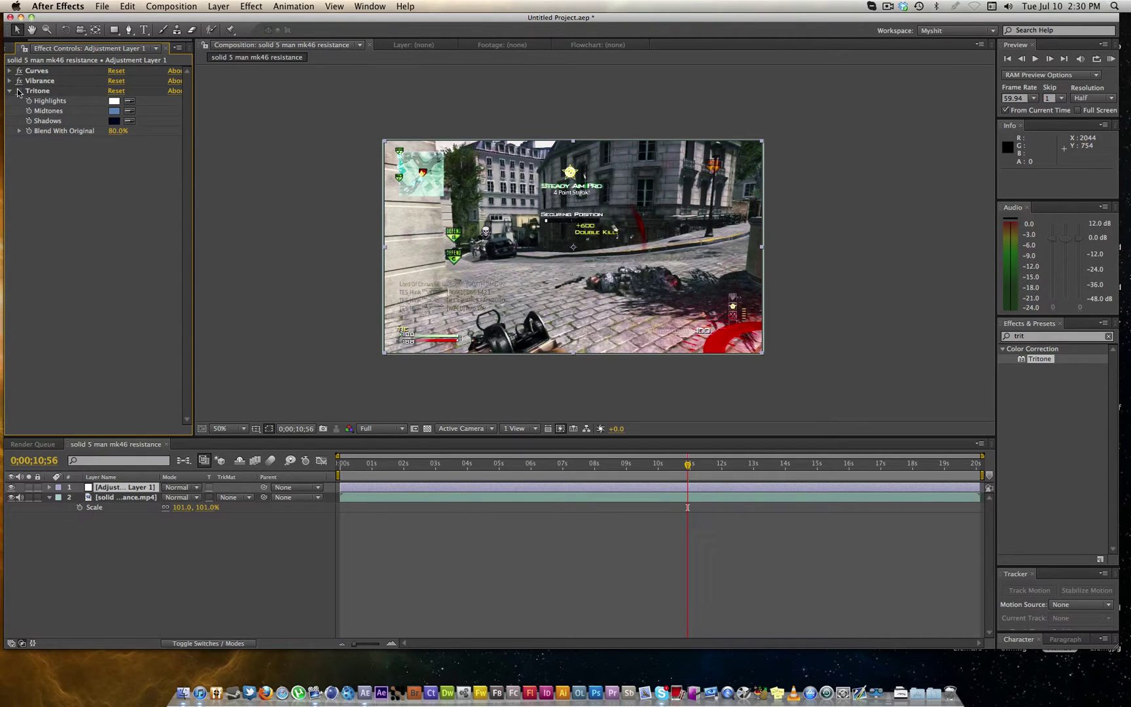
pyautogui.click(51, 92)
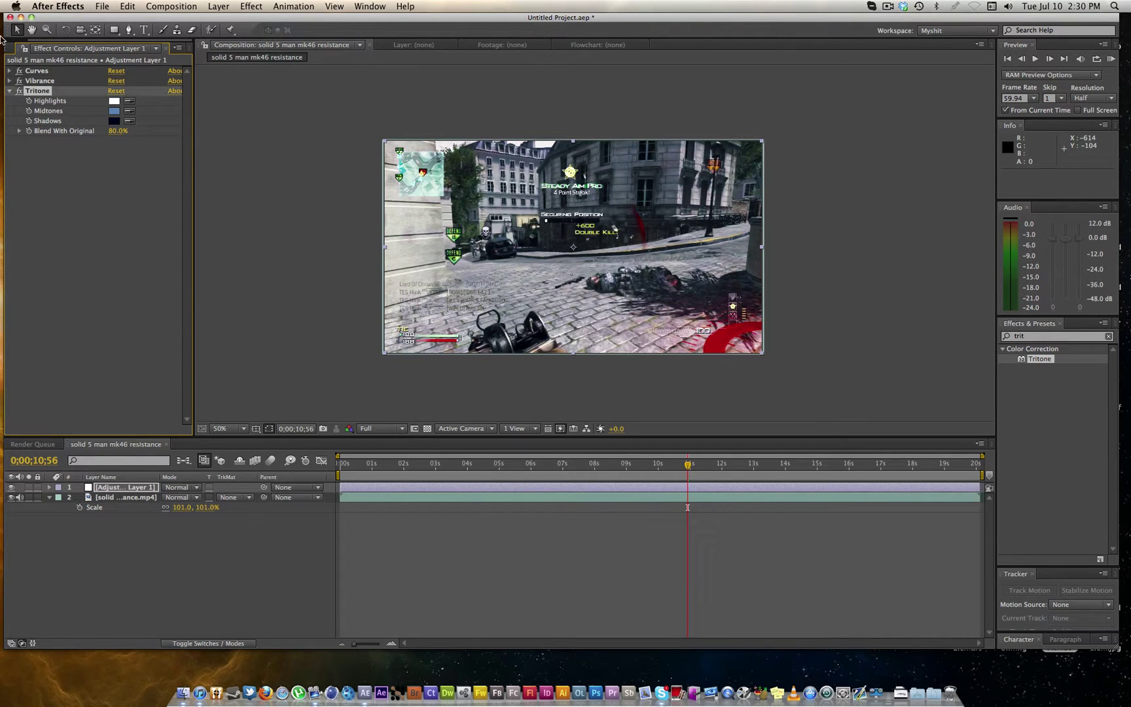
# Expand Curves to view its Blue channel, then collapse Curves and Tritone
pyautogui.click(10, 70)
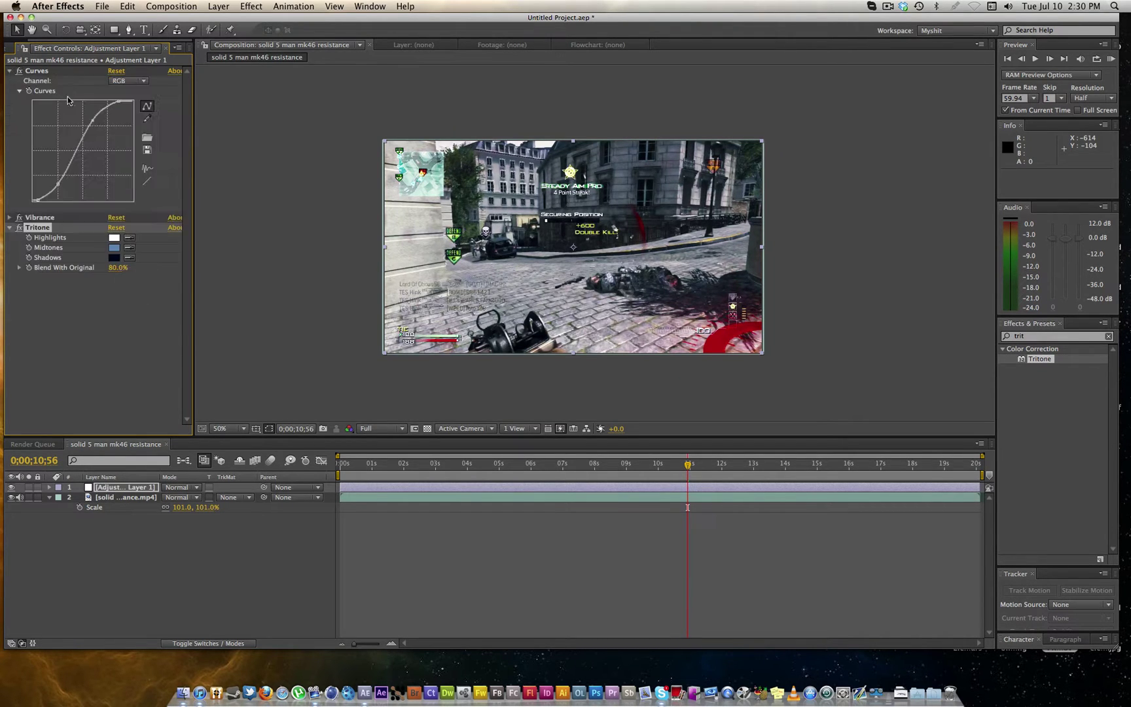
pyautogui.click(128, 83)
pyautogui.click(129, 126)
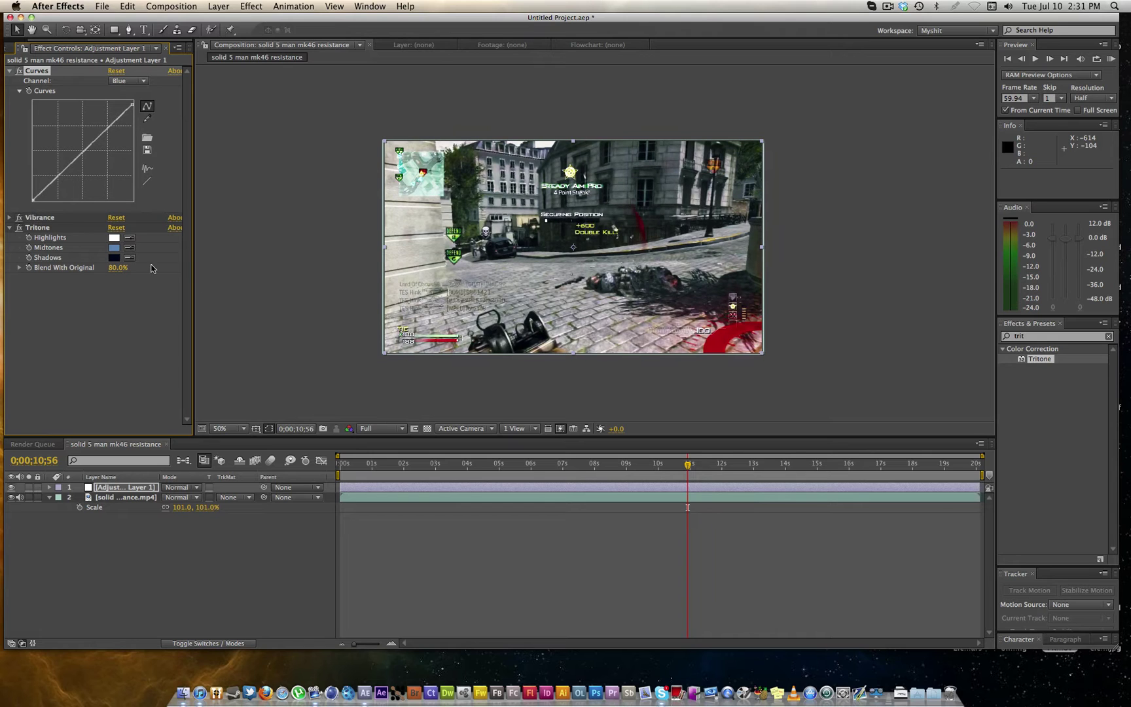
pyautogui.press('.')
pyautogui.press(',')
pyautogui.click(10, 71)
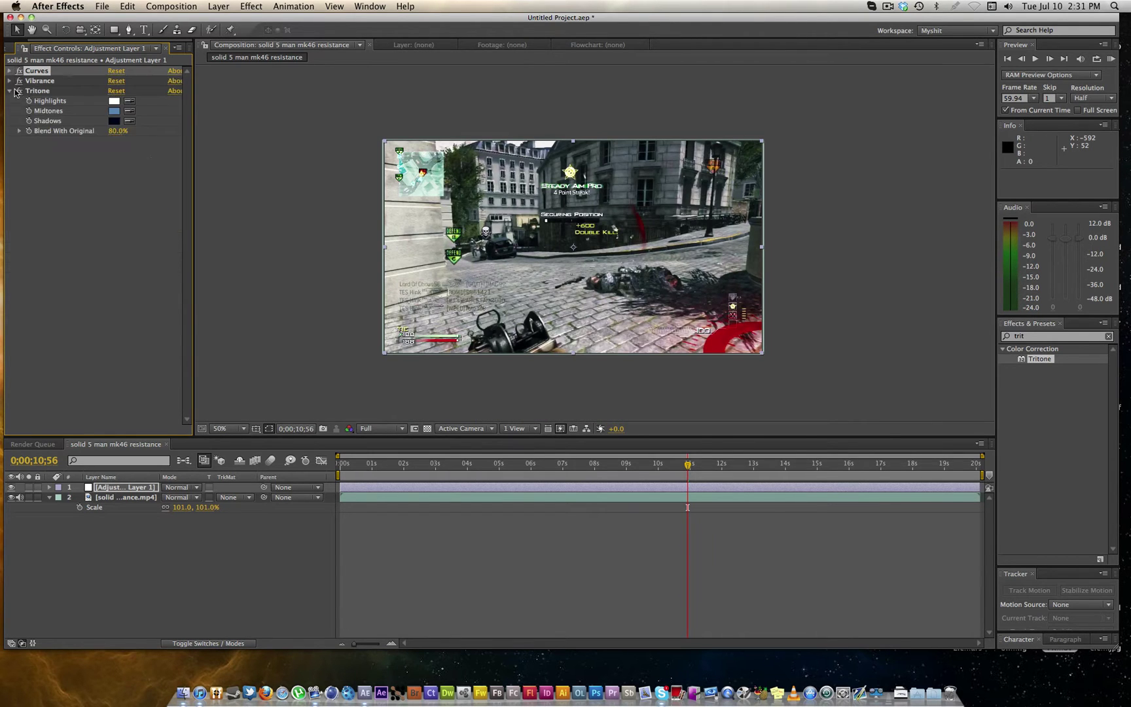
pyautogui.click(10, 91)
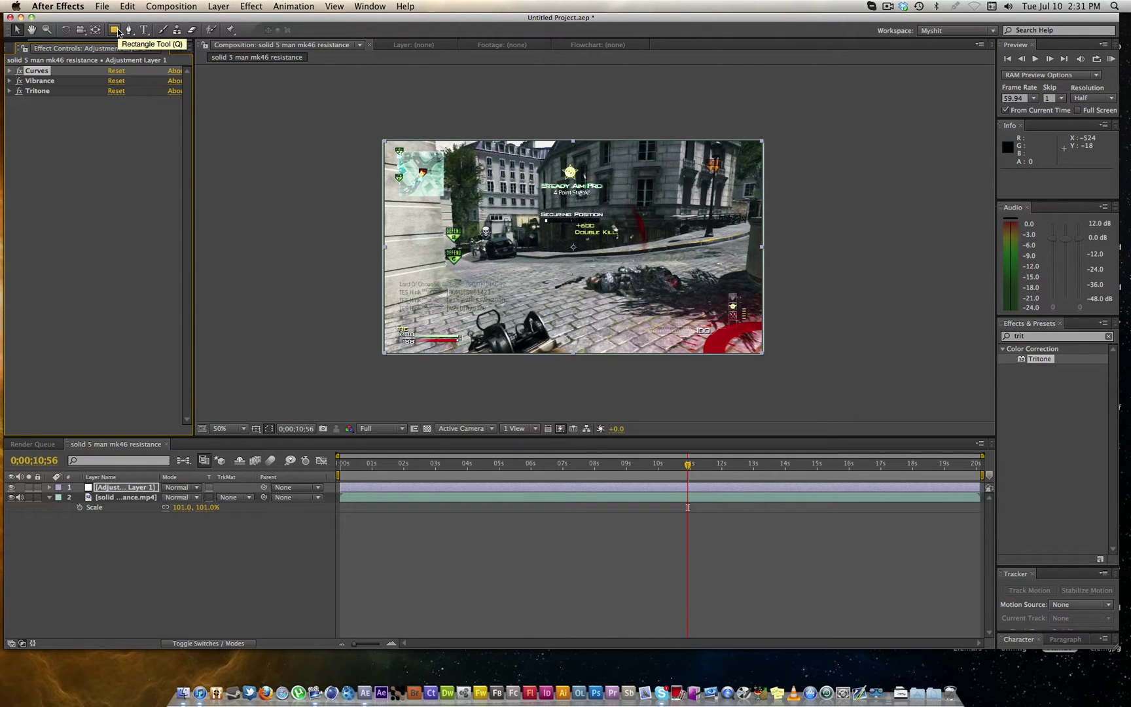
pyautogui.rightClick(212, 569)
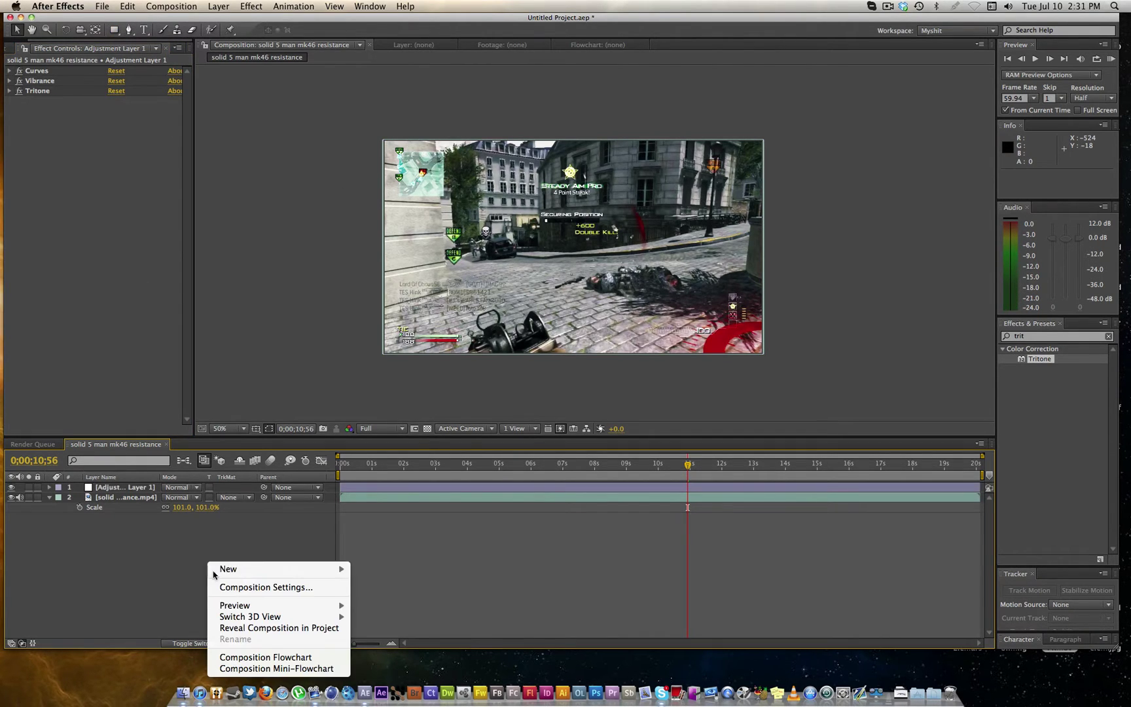
pyautogui.moveTo(288, 568)
pyautogui.click(433, 598)
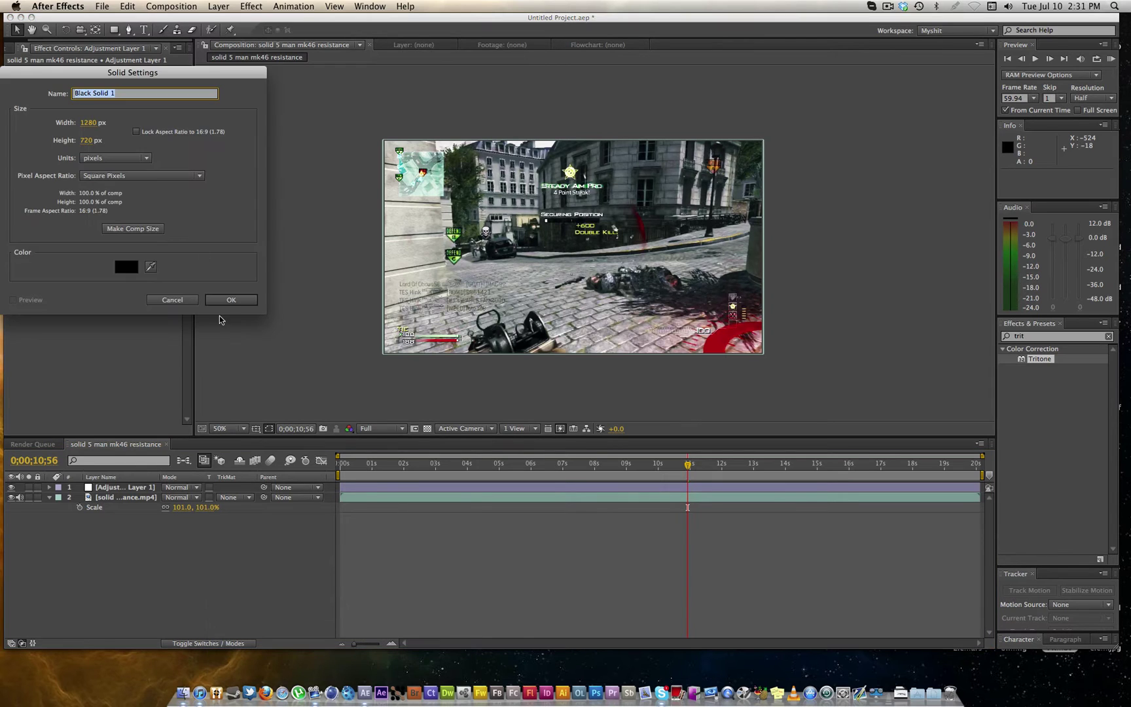
pyautogui.click(229, 299)
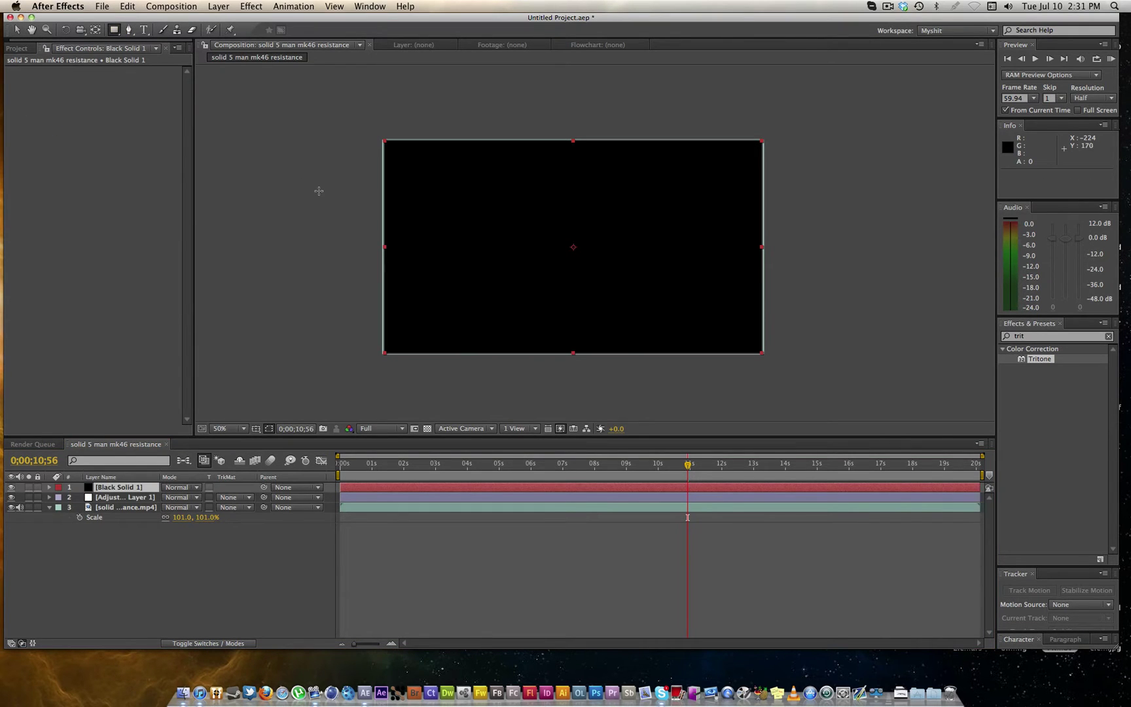
pyautogui.moveTo(343, 195); pyautogui.dragTo(877, 317)
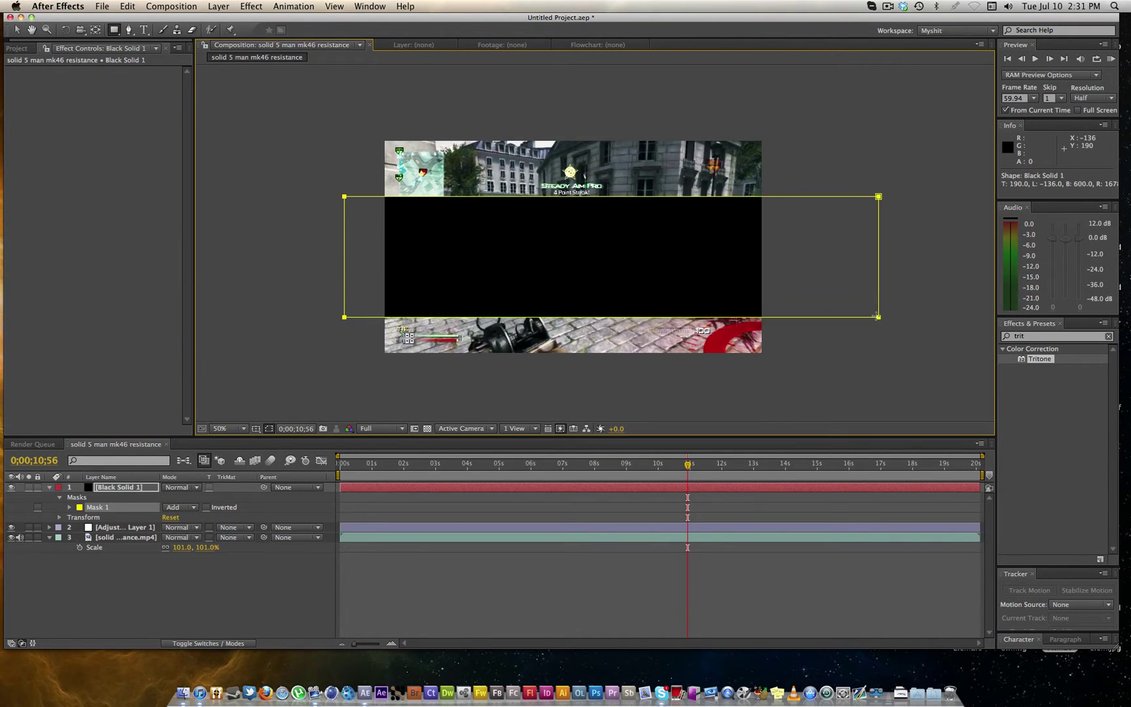
pyautogui.click(181, 507)
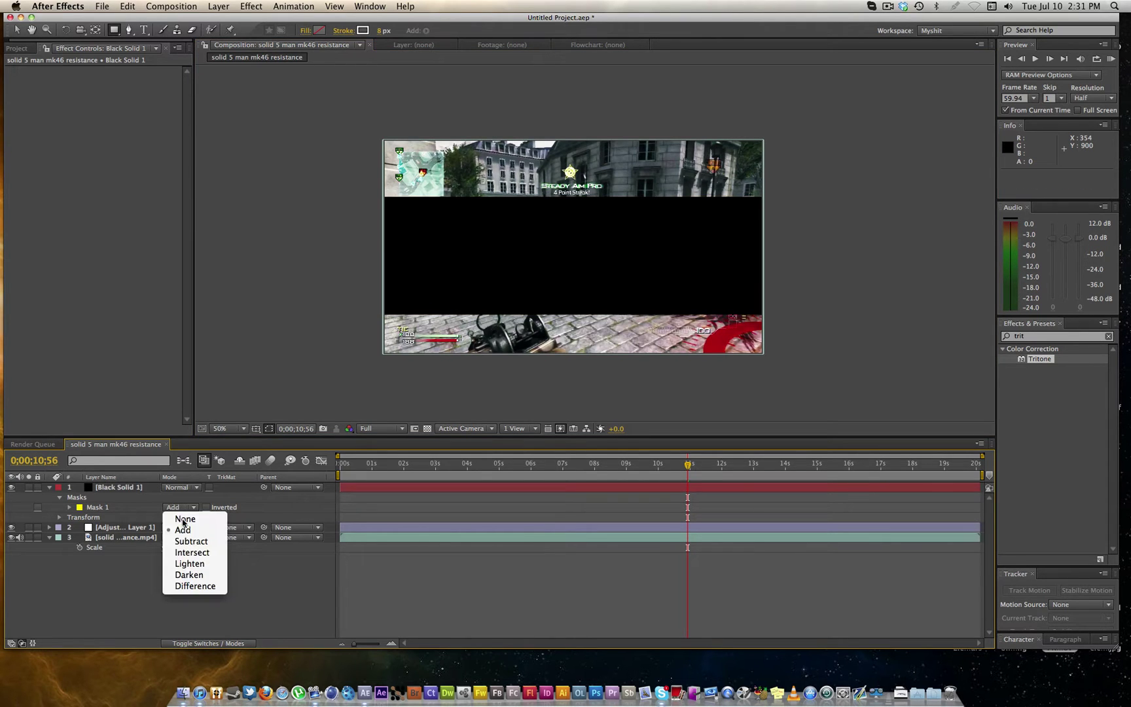
pyautogui.click(186, 542)
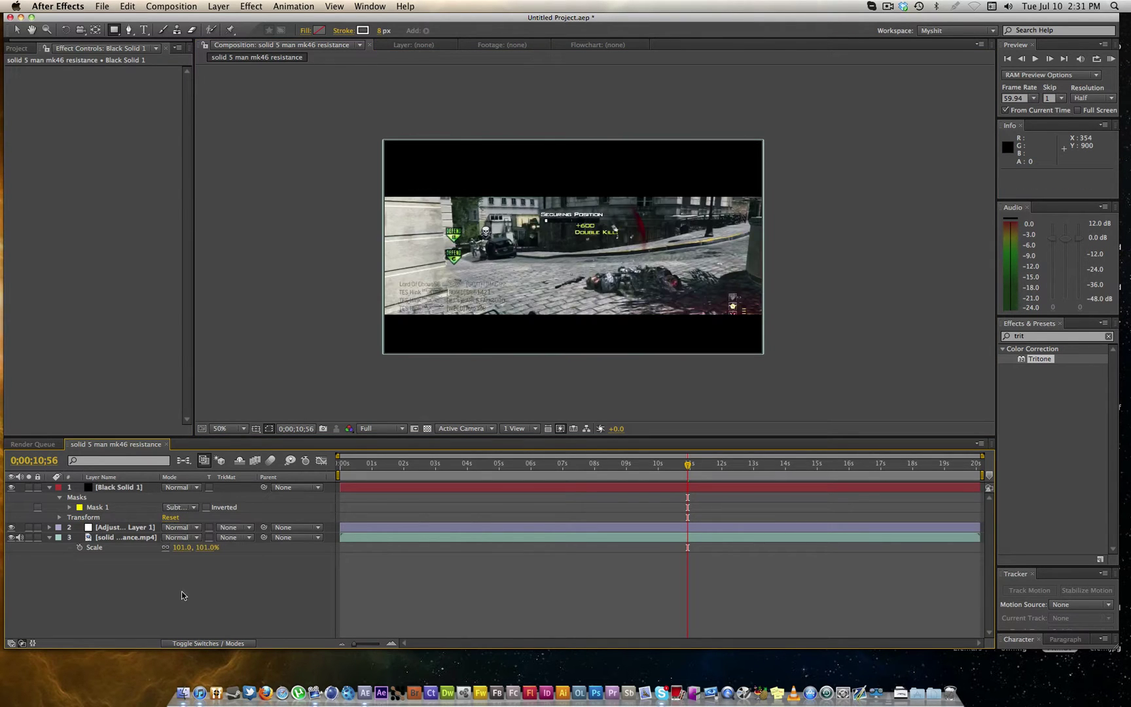
pyautogui.click(108, 487)
pyautogui.press('Delete')
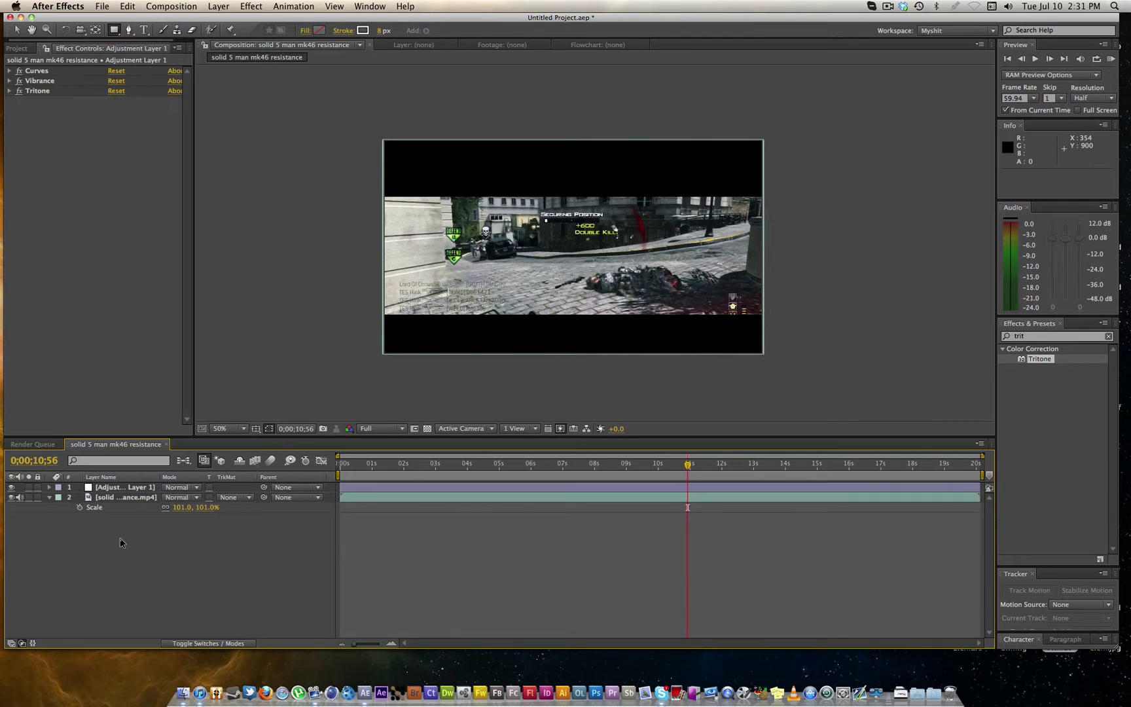
pyautogui.click(1062, 338)
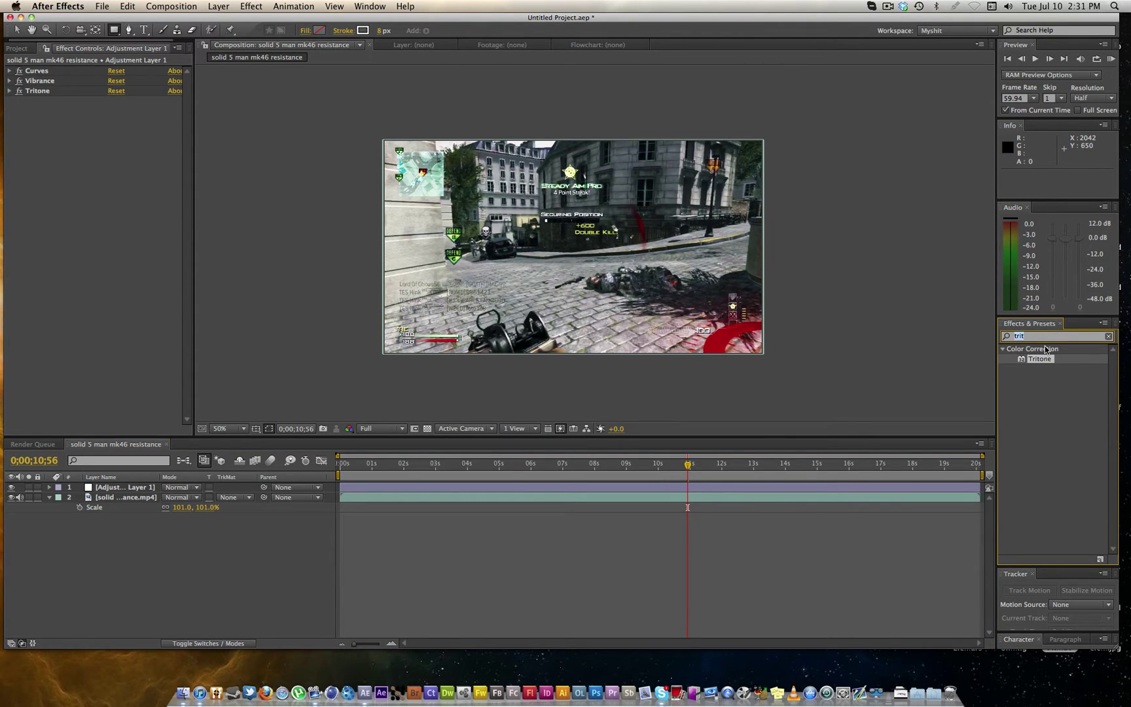
# Find the 1.85 Aspect Ratio preset in Animation Presets and apply it to the gameplay layer
pyautogui.click(1109, 337)
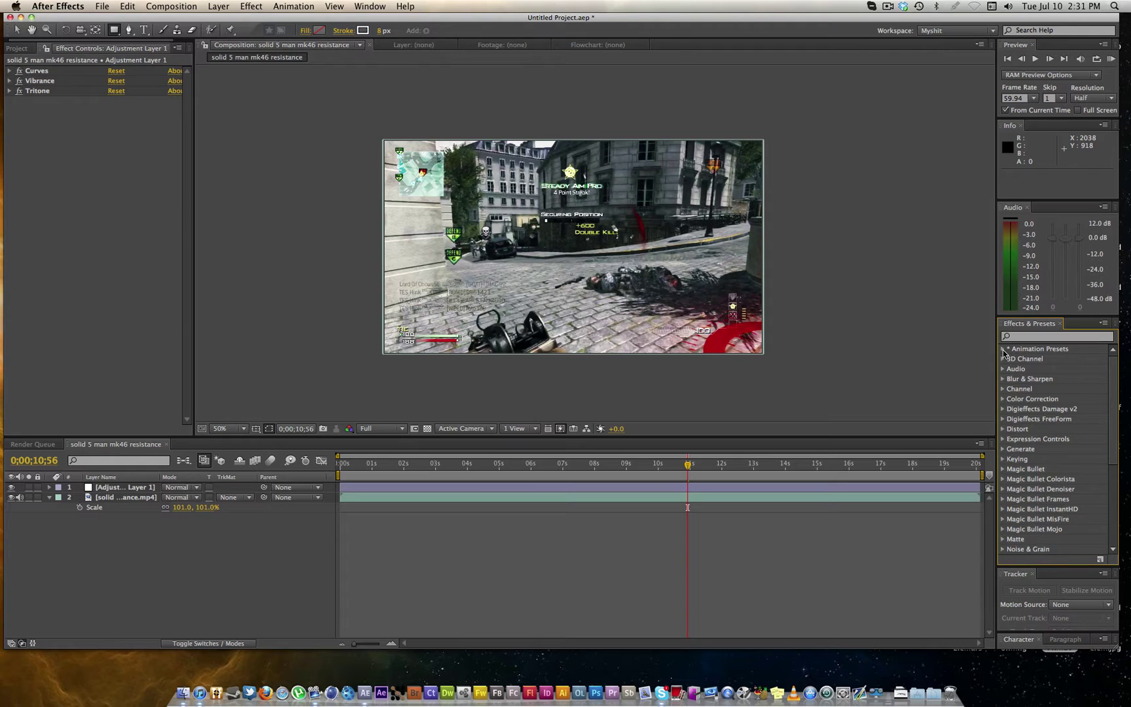
pyautogui.click(1004, 349)
pyautogui.click(1012, 359)
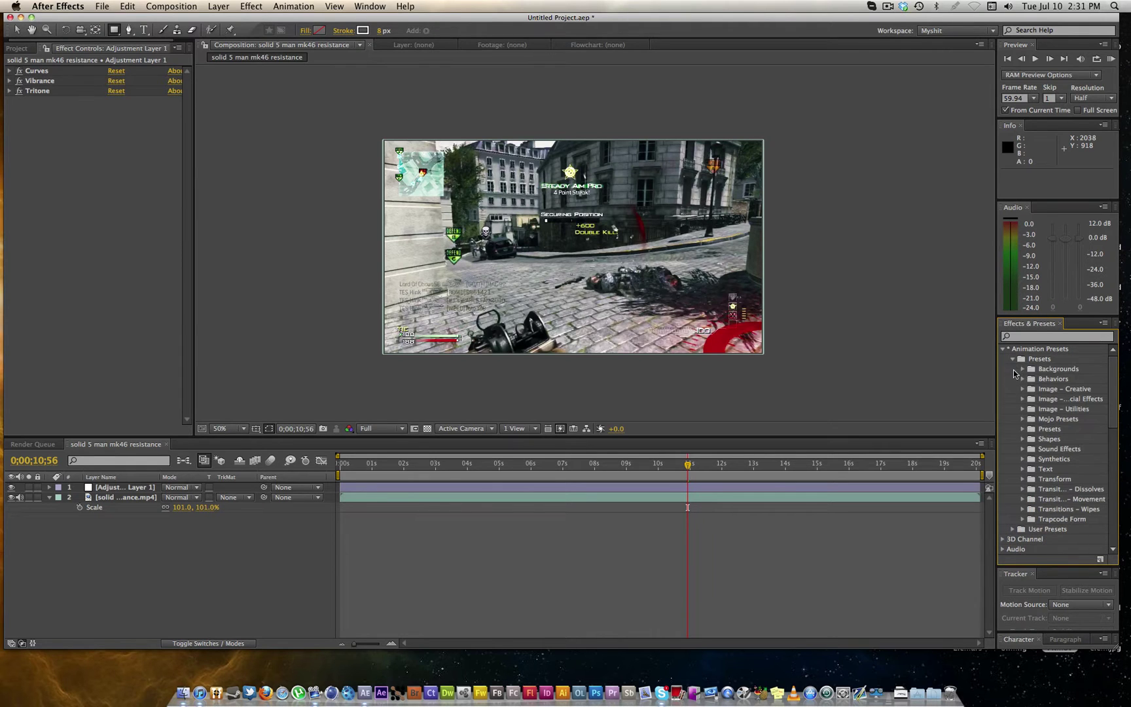
pyautogui.click(1023, 429)
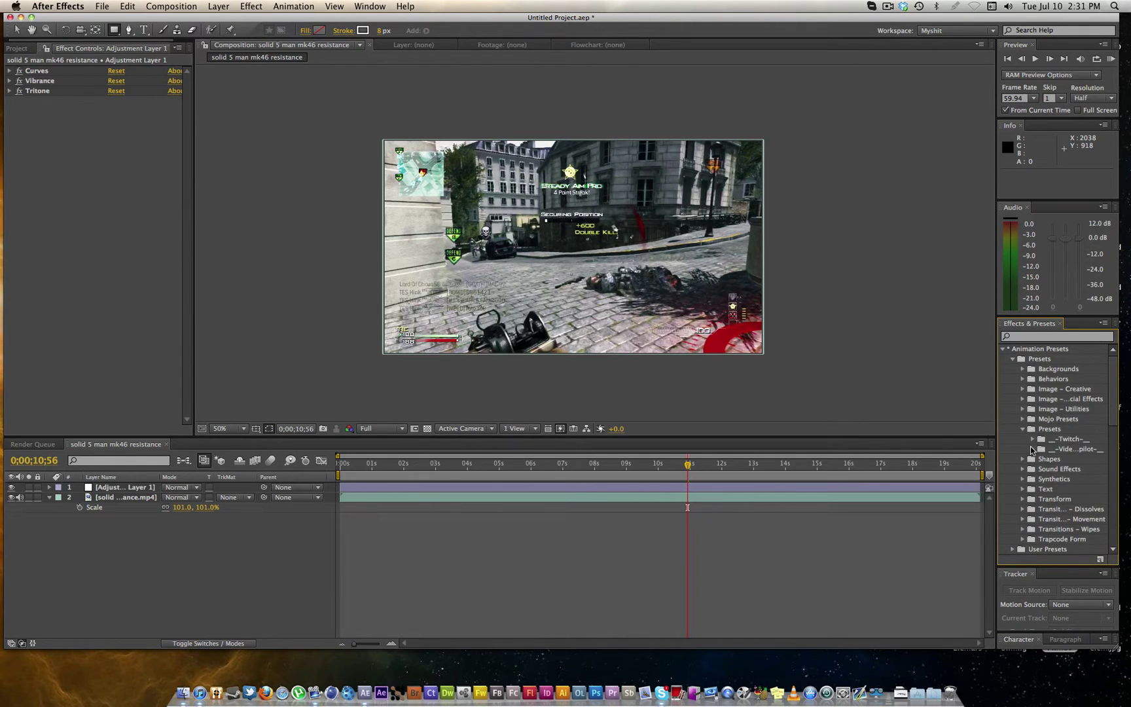
pyautogui.click(1032, 450)
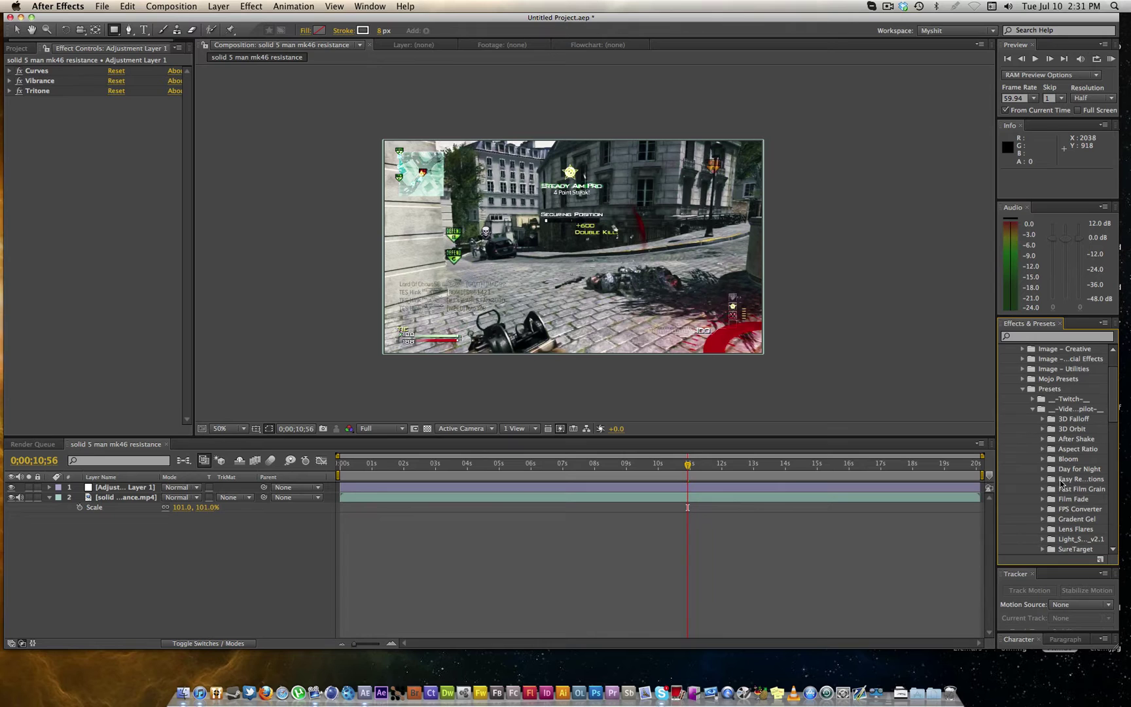
pyautogui.click(1043, 449)
pyautogui.moveTo(1080, 459)
pyautogui.mouseDown()
pyautogui.moveTo(1034, 458)
pyautogui.moveTo(654, 282)
pyautogui.moveTo(523, 340)
pyautogui.moveTo(329, 481)
pyautogui.moveTo(942, 505)
pyautogui.moveTo(1055, 489)
pyautogui.moveTo(517, 357)
pyautogui.moveTo(747, 385)
pyautogui.moveTo(988, 497)
pyautogui.moveTo(1087, 462)
pyautogui.mouseUp()
# Add Adjustment Layer 2 and apply the 1.85 Aspect Ratio preset to it
pyautogui.rightClick(138, 554)
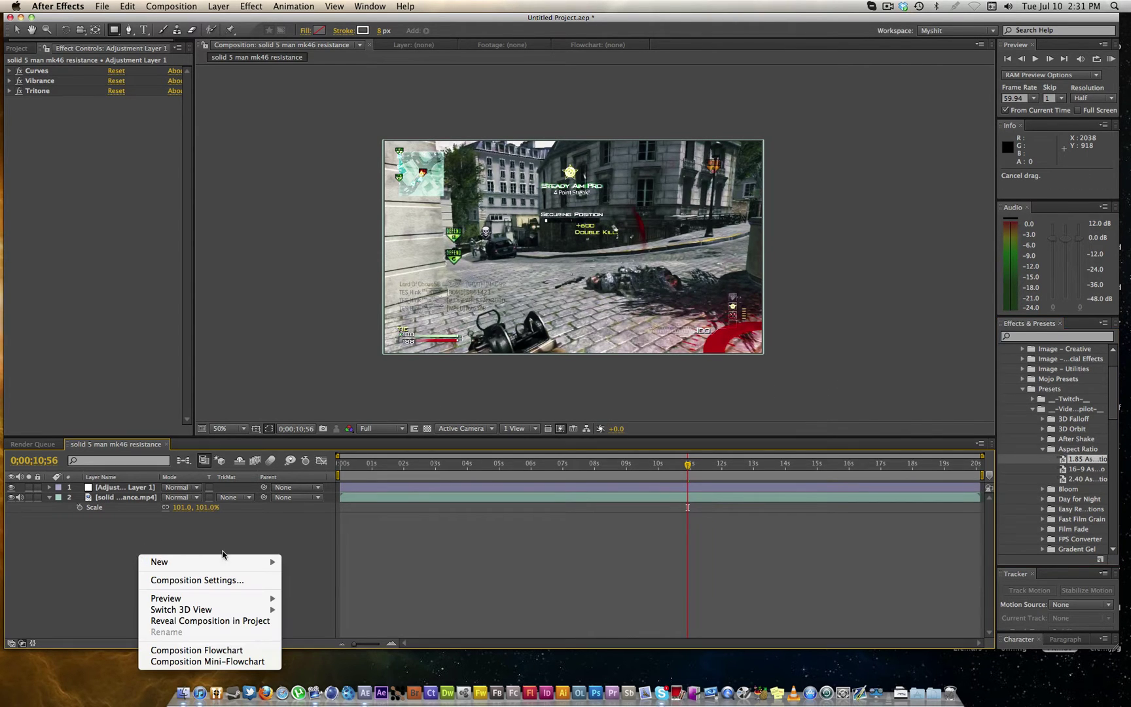
pyautogui.moveTo(258, 561)
pyautogui.click(328, 648)
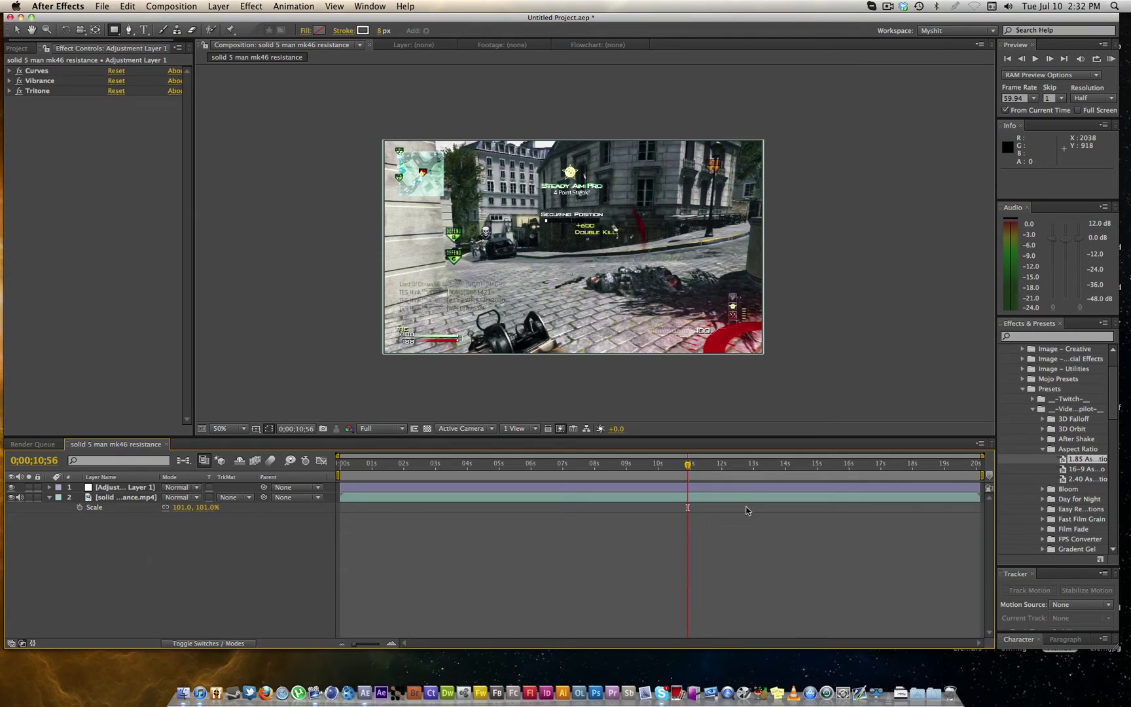
pyautogui.moveTo(1071, 461); pyautogui.dragTo(818, 488)
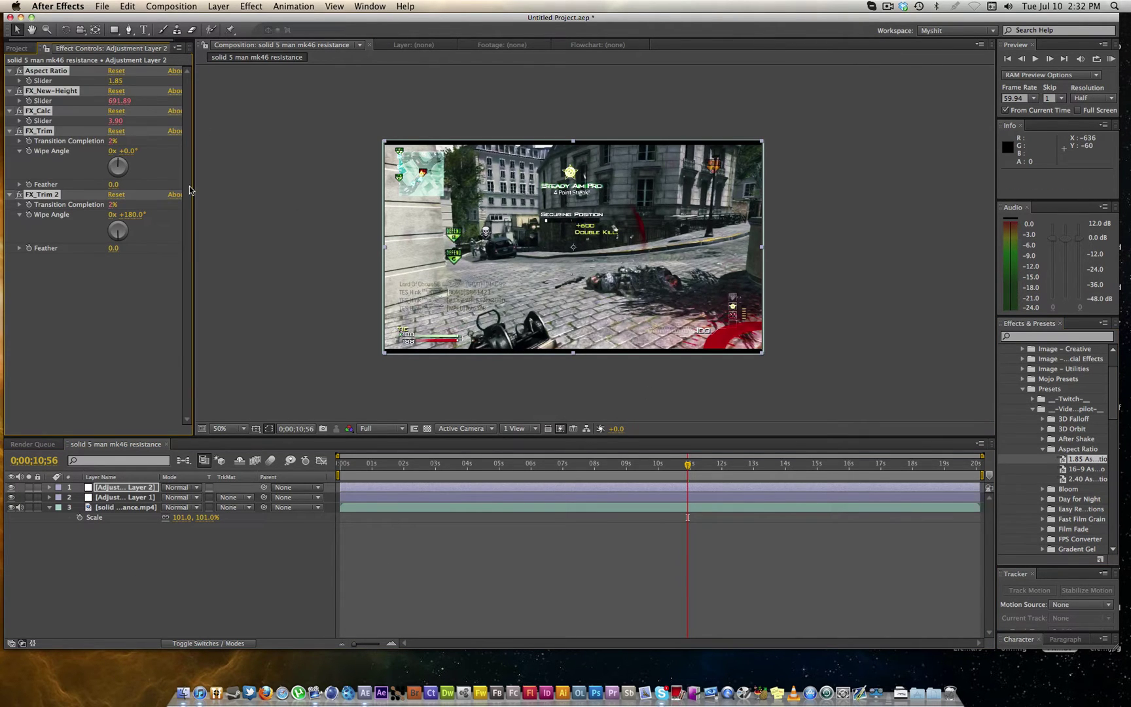
# Try a larger Aspect Ratio value, then delete Adjustment Layer 2
pyautogui.click(148, 149)
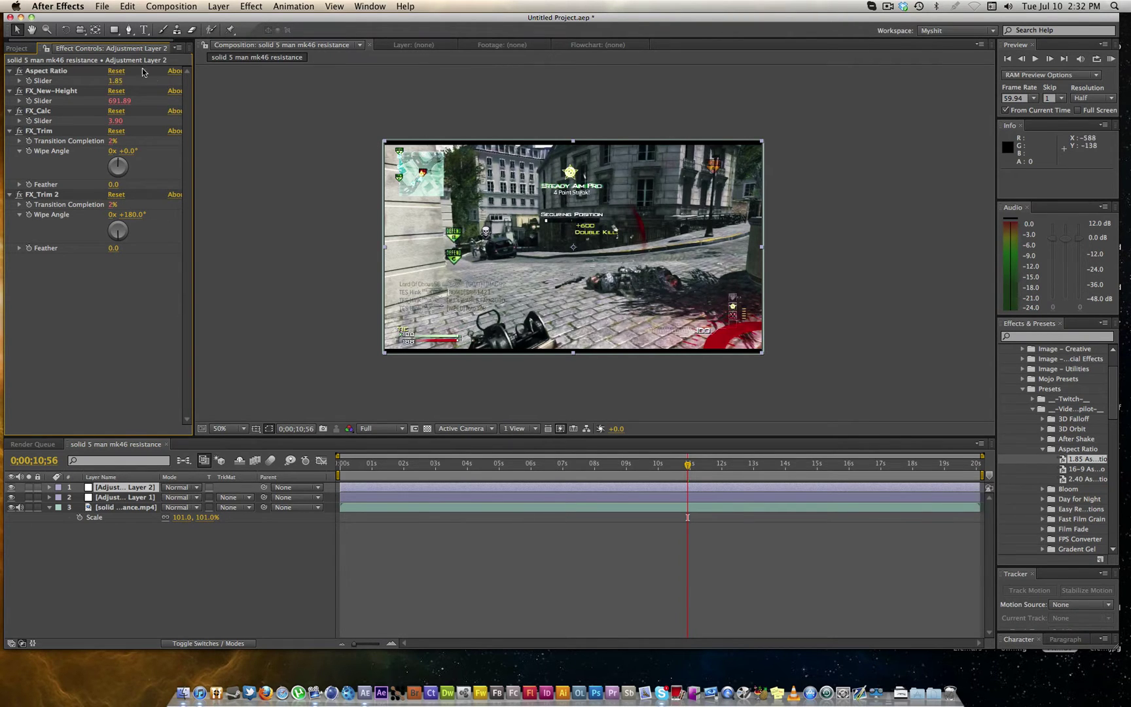
pyautogui.moveTo(119, 79); pyautogui.dragTo(118, 79)
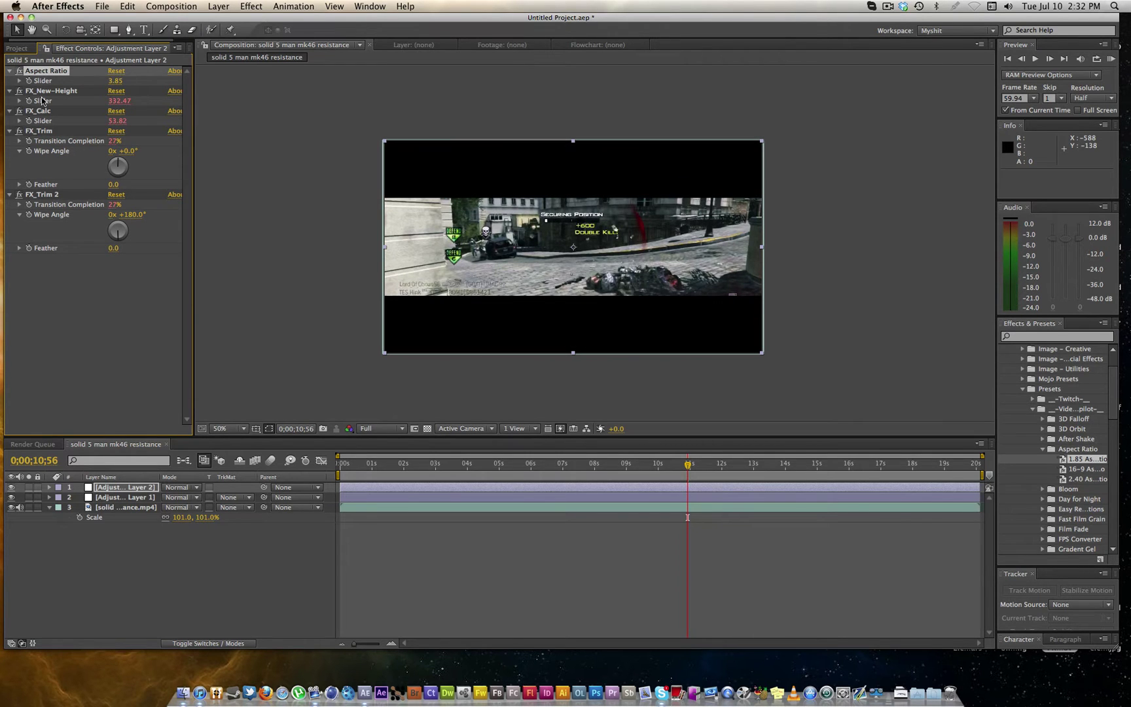
pyautogui.press('Delete')
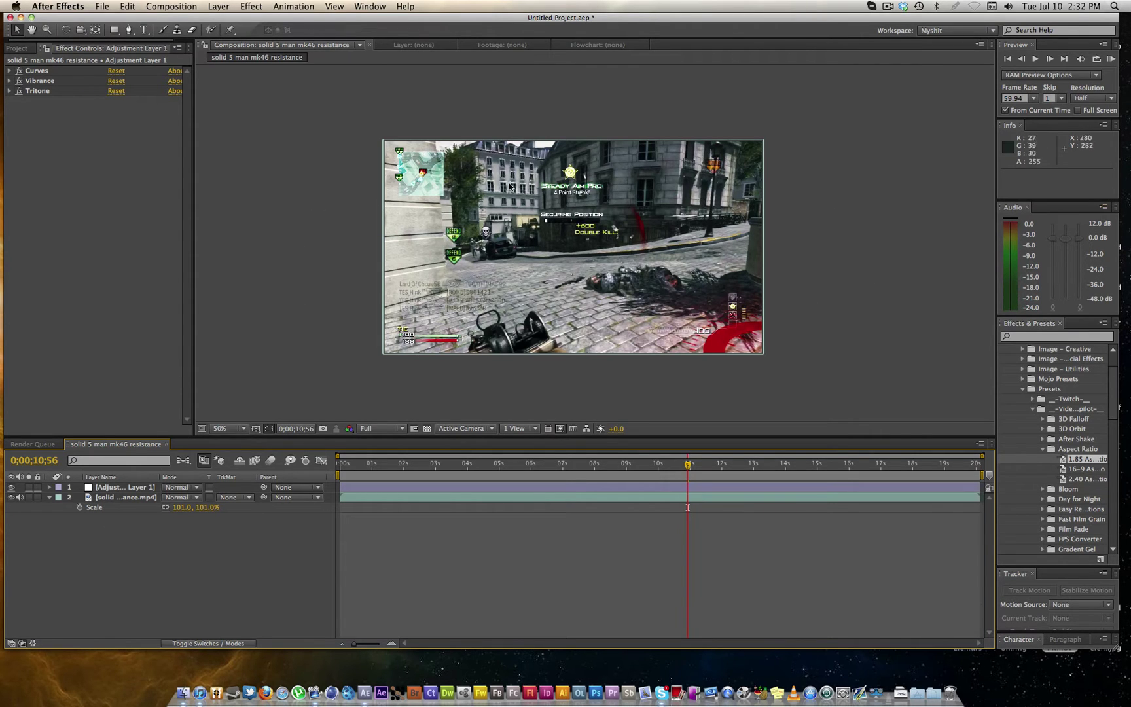
# Unlock the aspect ratio in Composition Settings and lower the height from 720 to 640 px
pyautogui.click(160, 6)
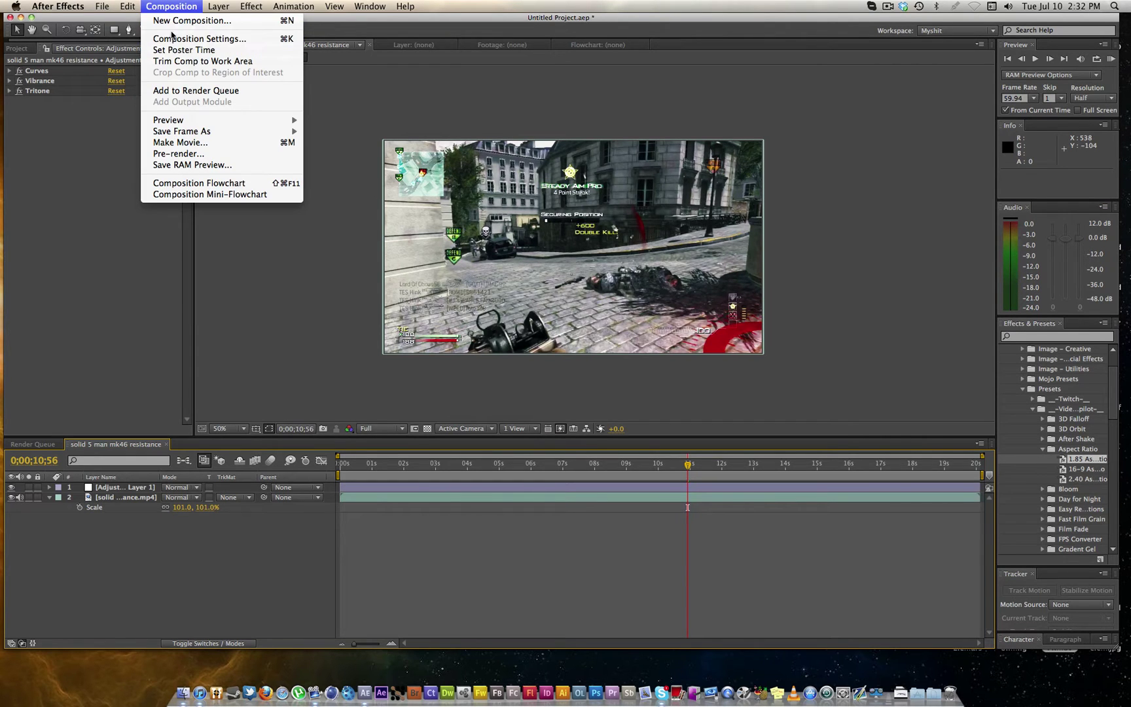
pyautogui.click(173, 38)
pyautogui.moveTo(774, 290); pyautogui.dragTo(741, 175)
pyautogui.click(759, 256)
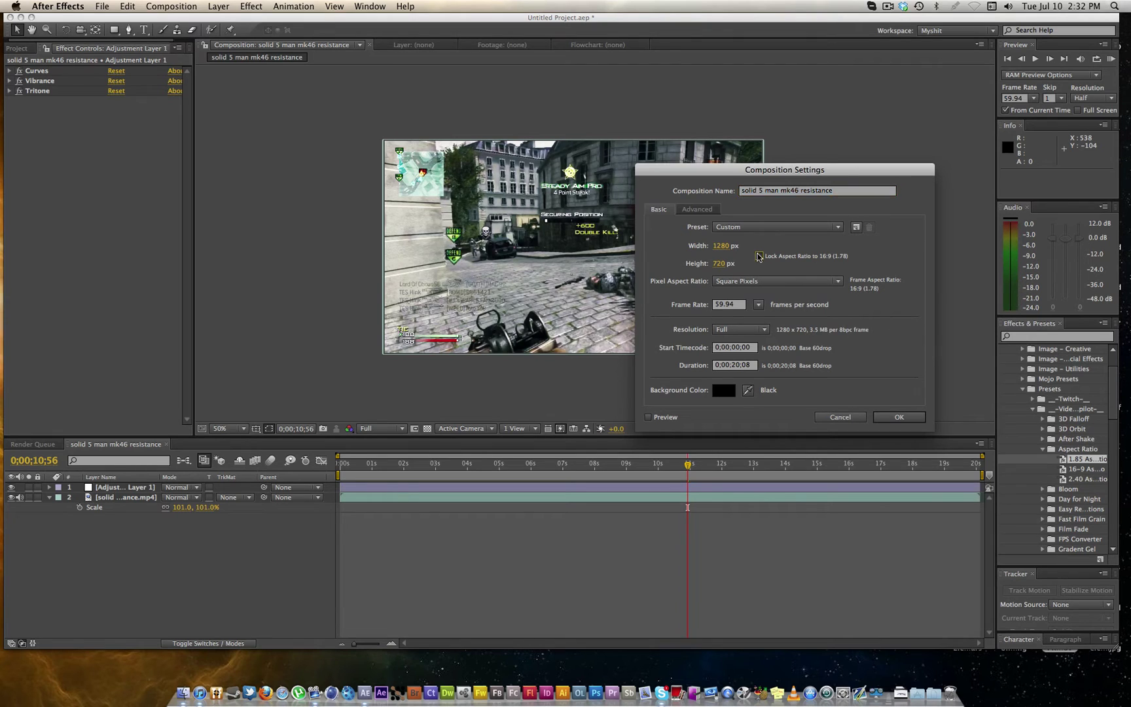
pyautogui.click(760, 257)
pyautogui.moveTo(744, 171); pyautogui.dragTo(882, 135)
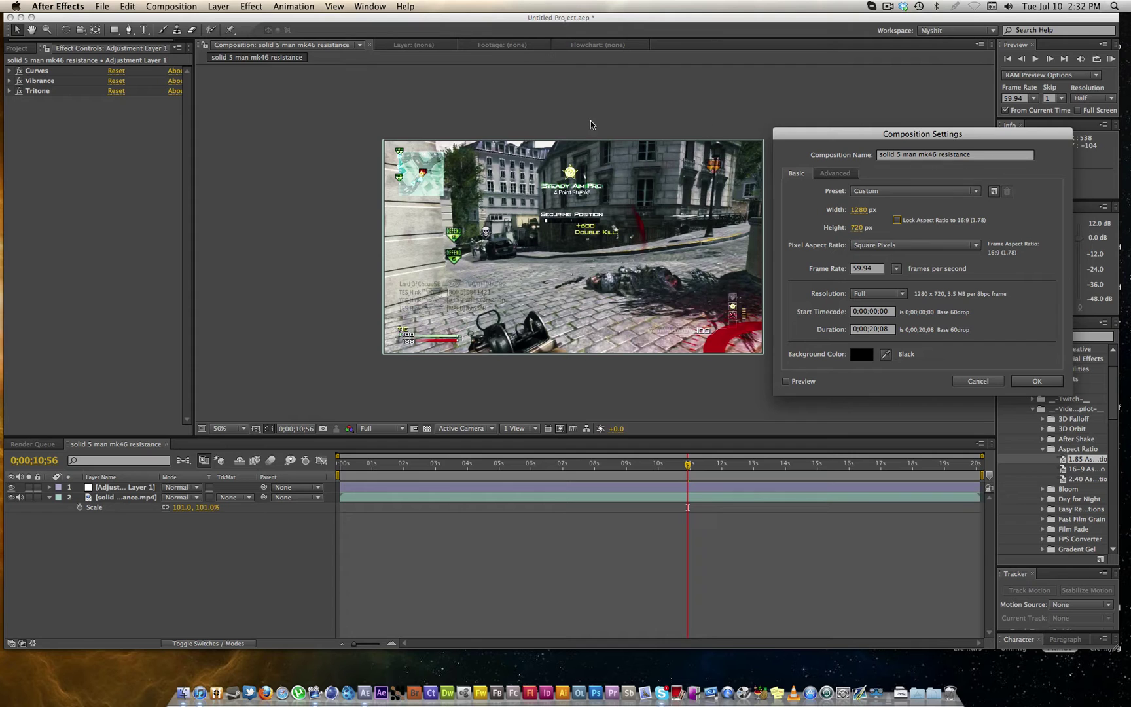
pyautogui.moveTo(987, 131)
pyautogui.mouseDown()
pyautogui.moveTo(695, 102)
pyautogui.moveTo(997, 119)
pyautogui.mouseUp()
pyautogui.moveTo(871, 221); pyautogui.dragTo(863, 225)
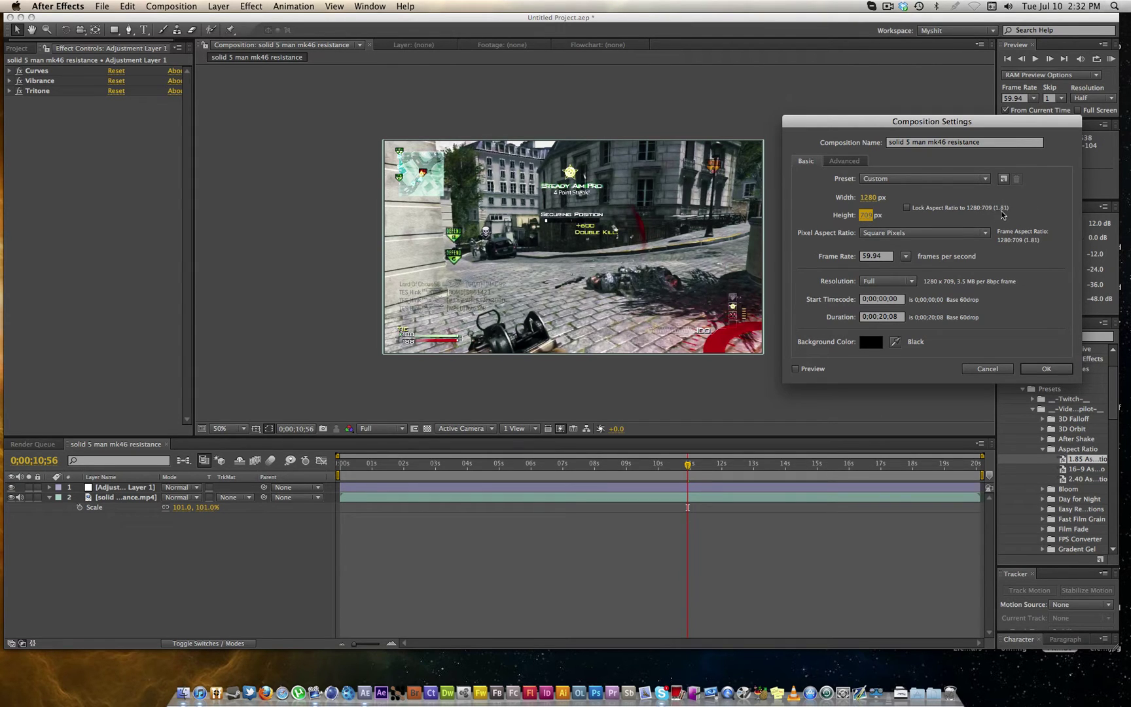
pyautogui.moveTo(861, 219); pyautogui.dragTo(853, 216)
pyautogui.moveTo(875, 216); pyautogui.dragTo(833, 215)
pyautogui.click(1063, 374)
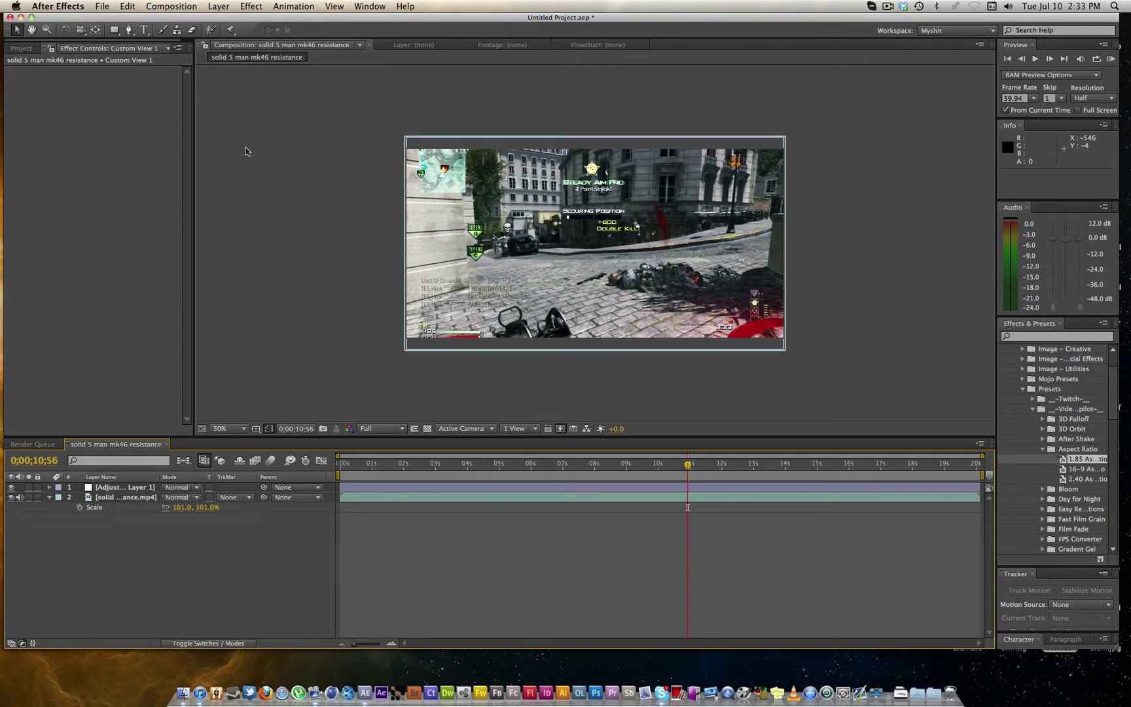
# Reopen Composition Settings and cut the height from 640 to 568 px
pyautogui.click(58, 6)
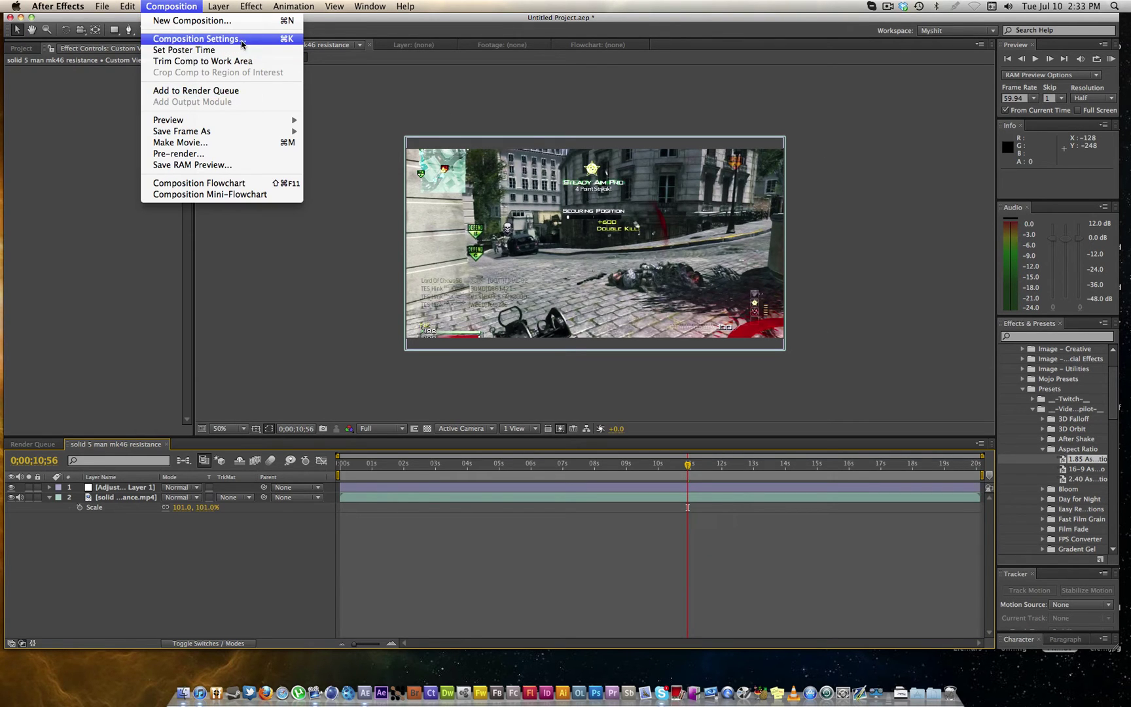
pyautogui.click(199, 38)
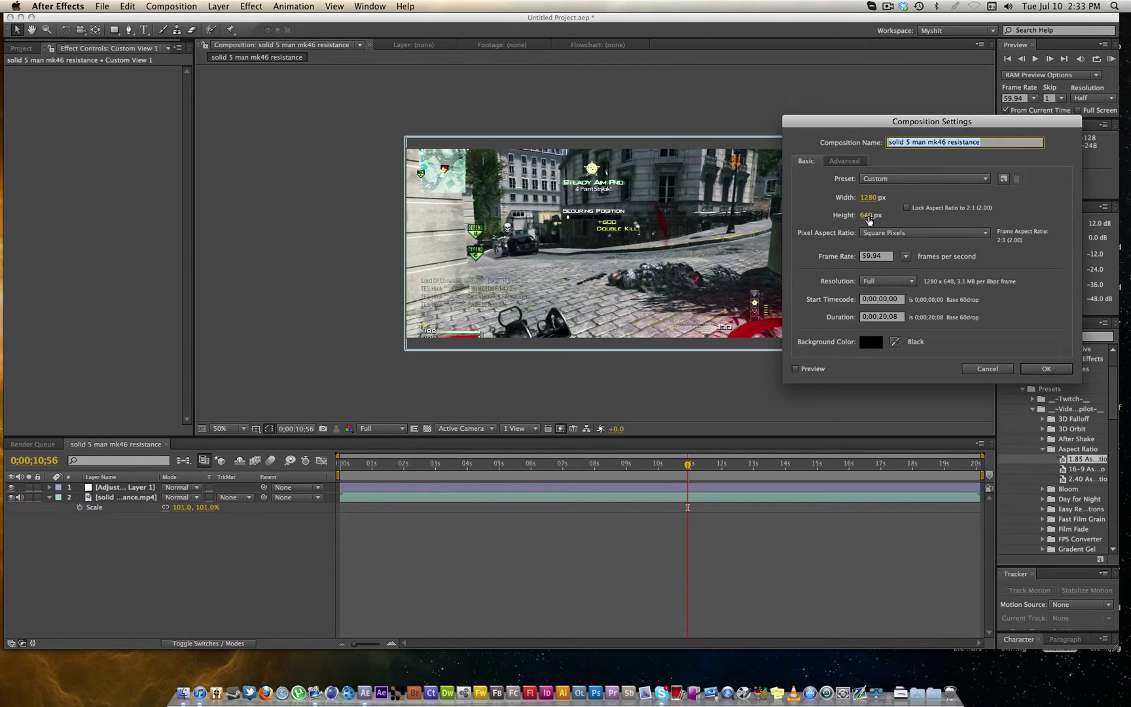
pyautogui.moveTo(869, 220); pyautogui.dragTo(824, 217)
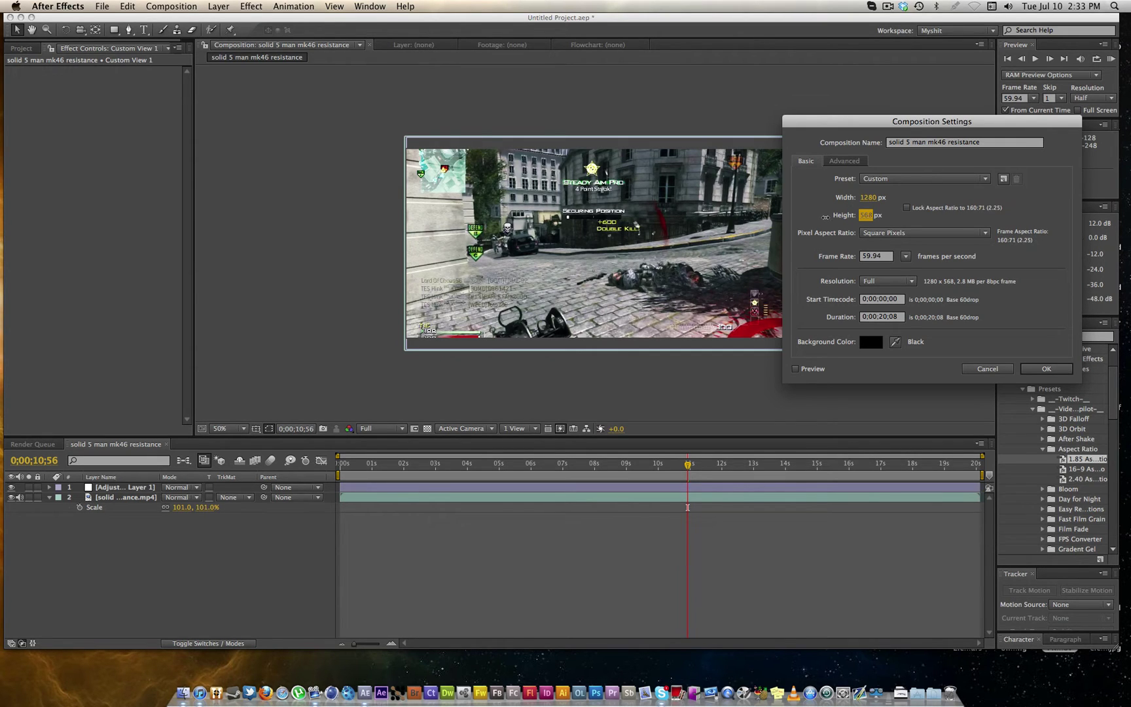
pyautogui.click(1069, 372)
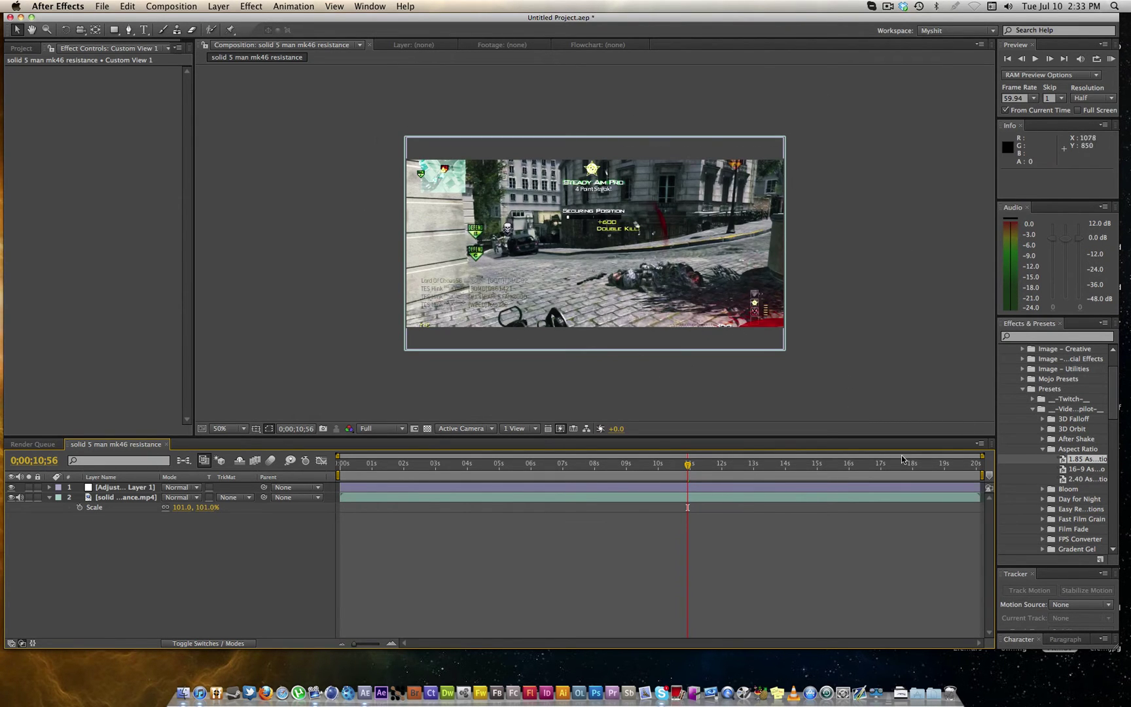
pyautogui.press('super+alt+h')
pyautogui.click(174, 5)
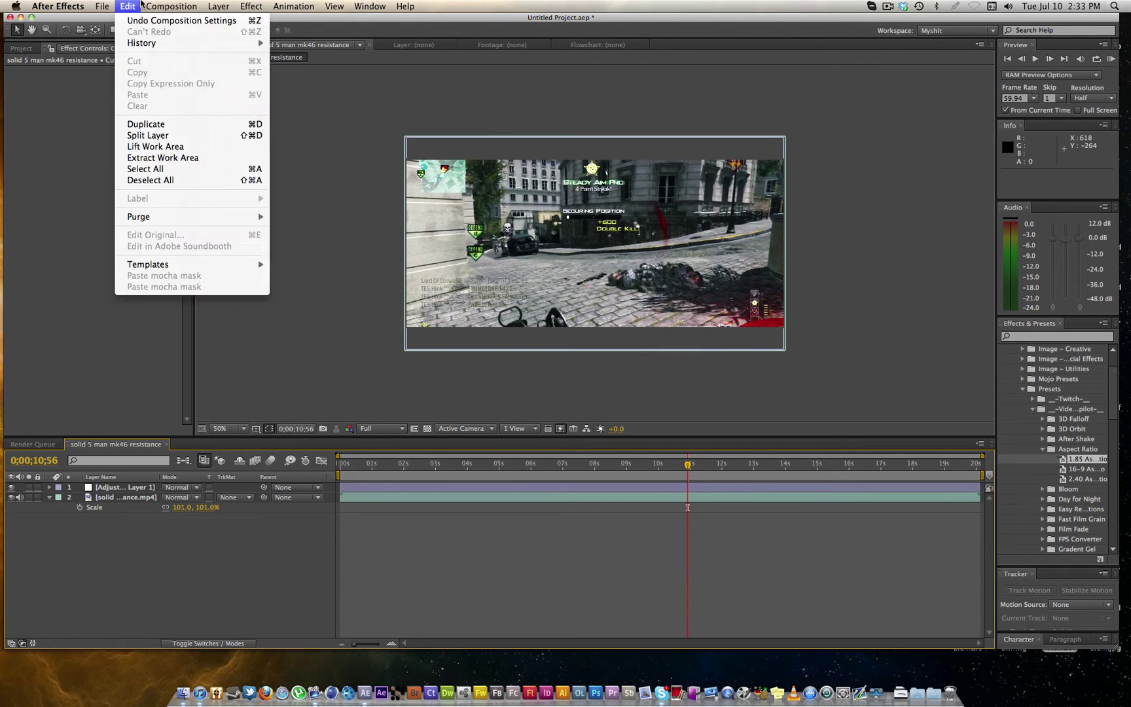
# Lower the composition height from 568 to 534 px
pyautogui.moveTo(110, 5)
pyautogui.moveTo(171, 5)
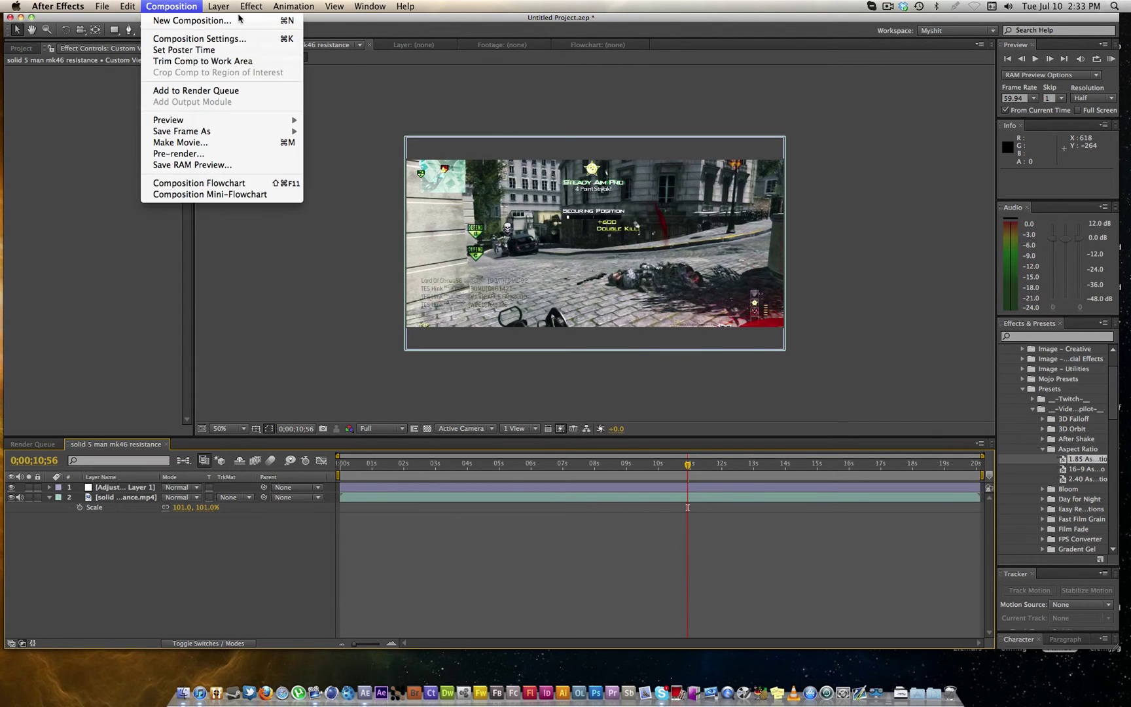
pyautogui.click(199, 40)
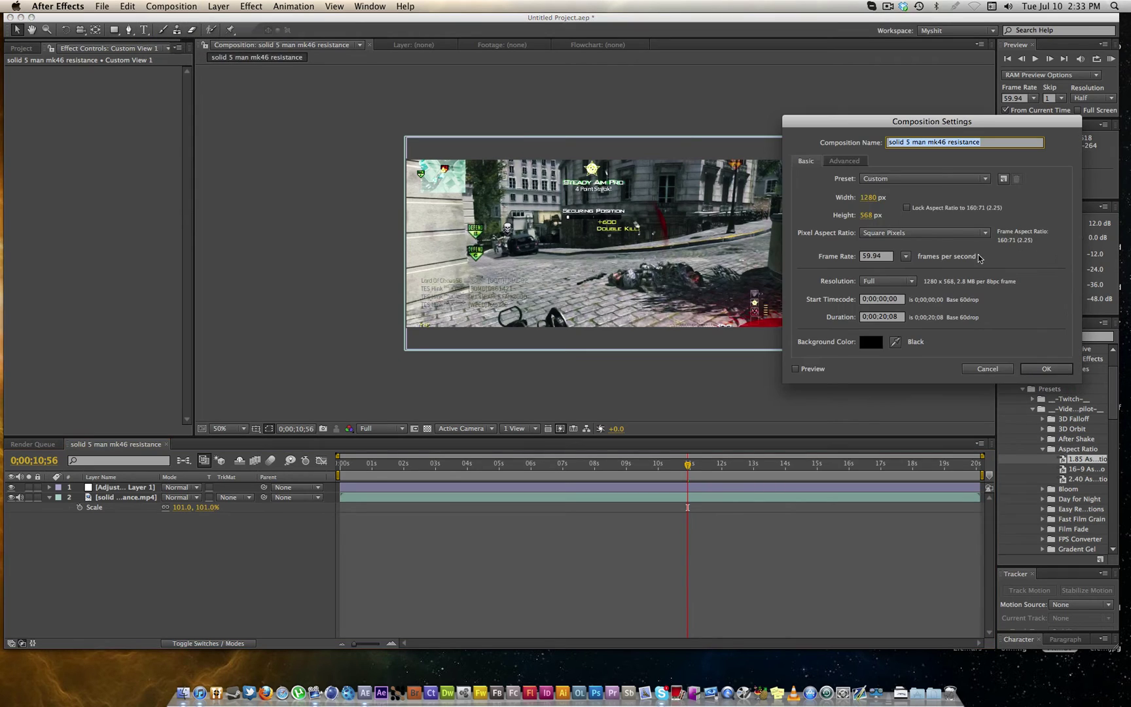
pyautogui.moveTo(868, 218)
pyautogui.mouseDown()
pyautogui.moveTo(902, 214)
pyautogui.moveTo(851, 215)
pyautogui.mouseUp()
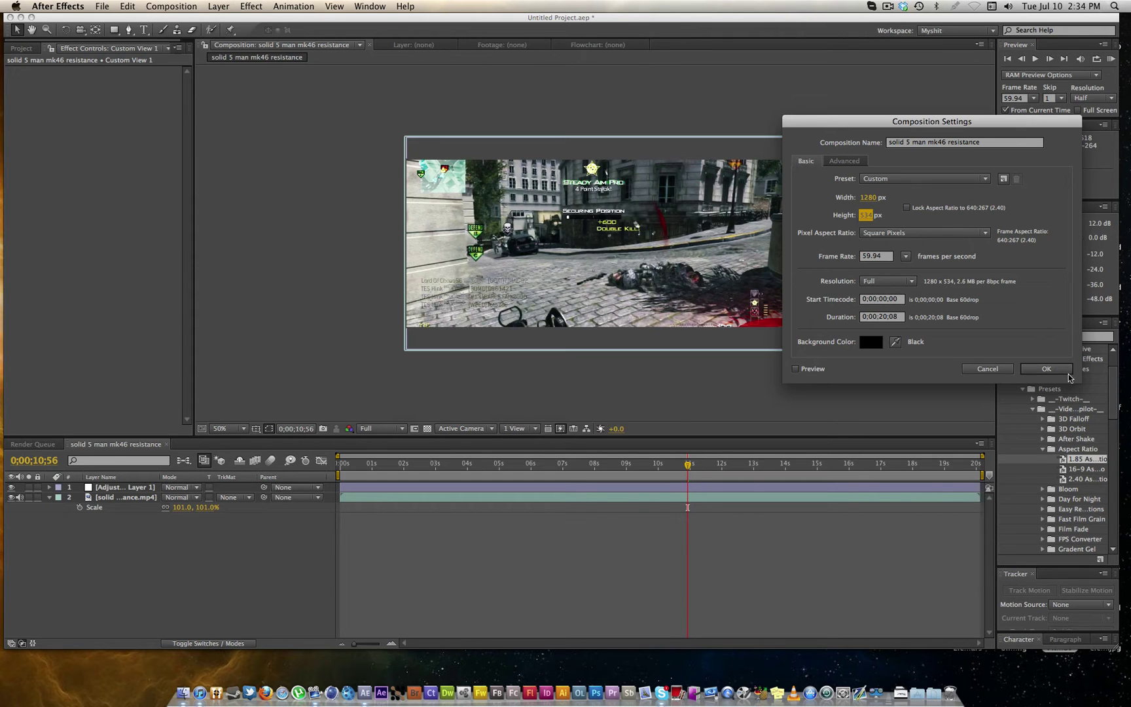
pyautogui.click(1061, 369)
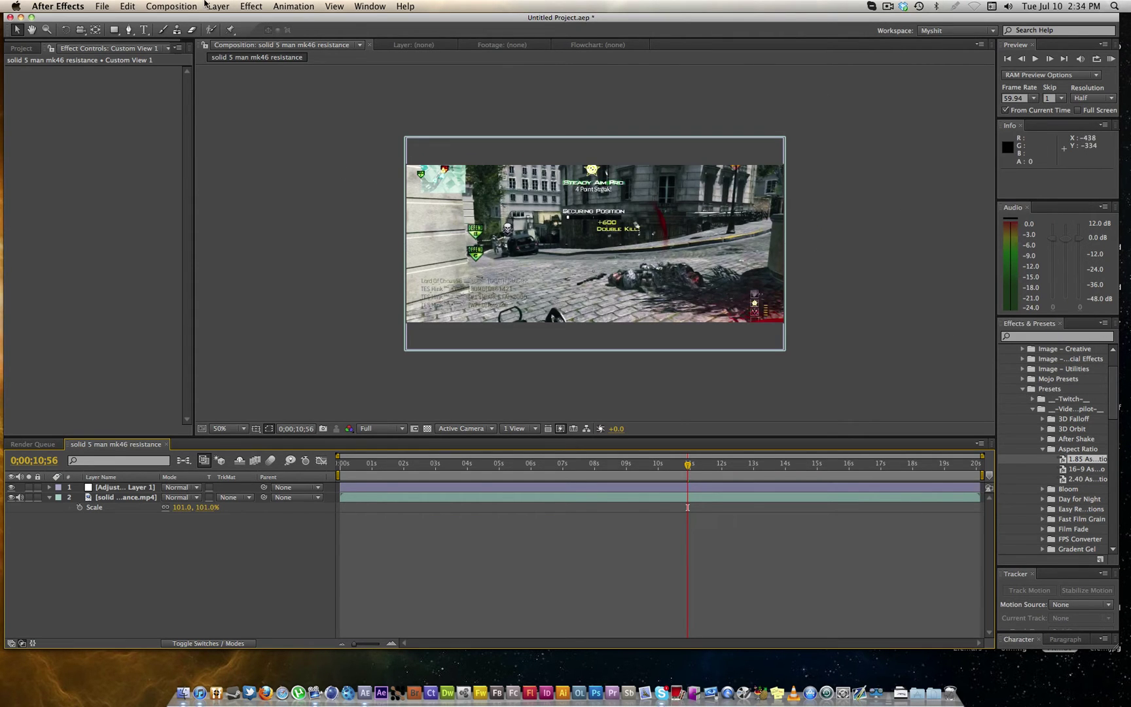
# Reduce the composition height further to 501 px
pyautogui.click(102, 6)
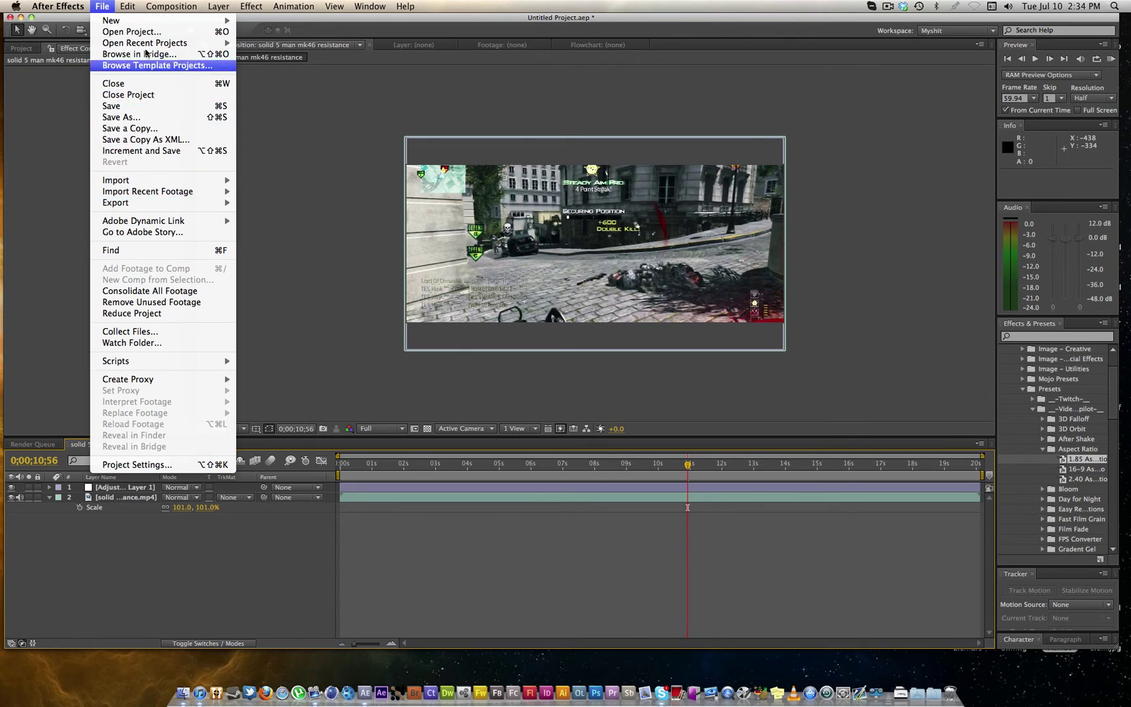
pyautogui.moveTo(171, 6)
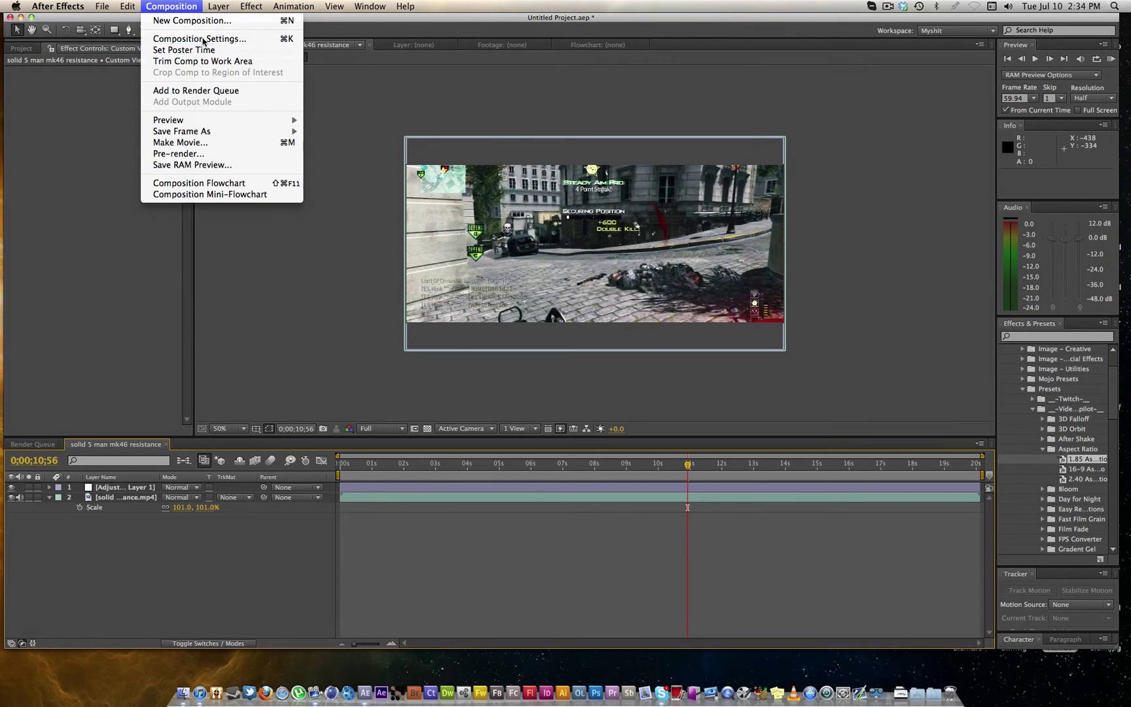
pyautogui.click(199, 39)
pyautogui.moveTo(872, 217); pyautogui.dragTo(849, 212)
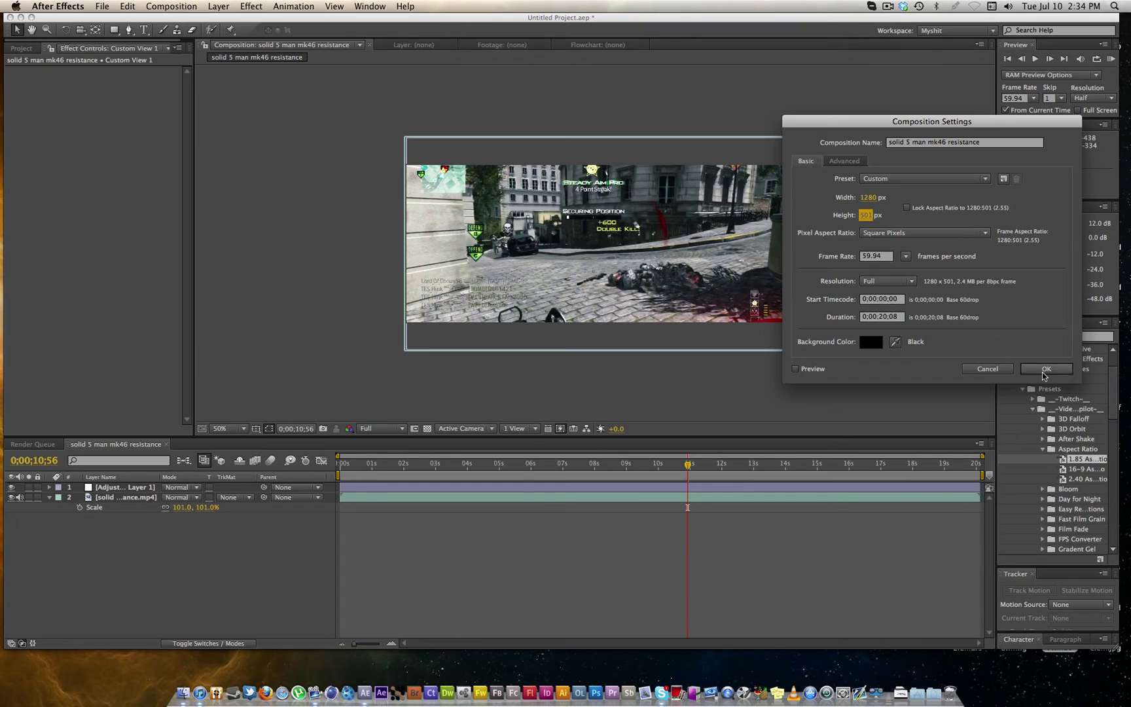
pyautogui.click(1045, 370)
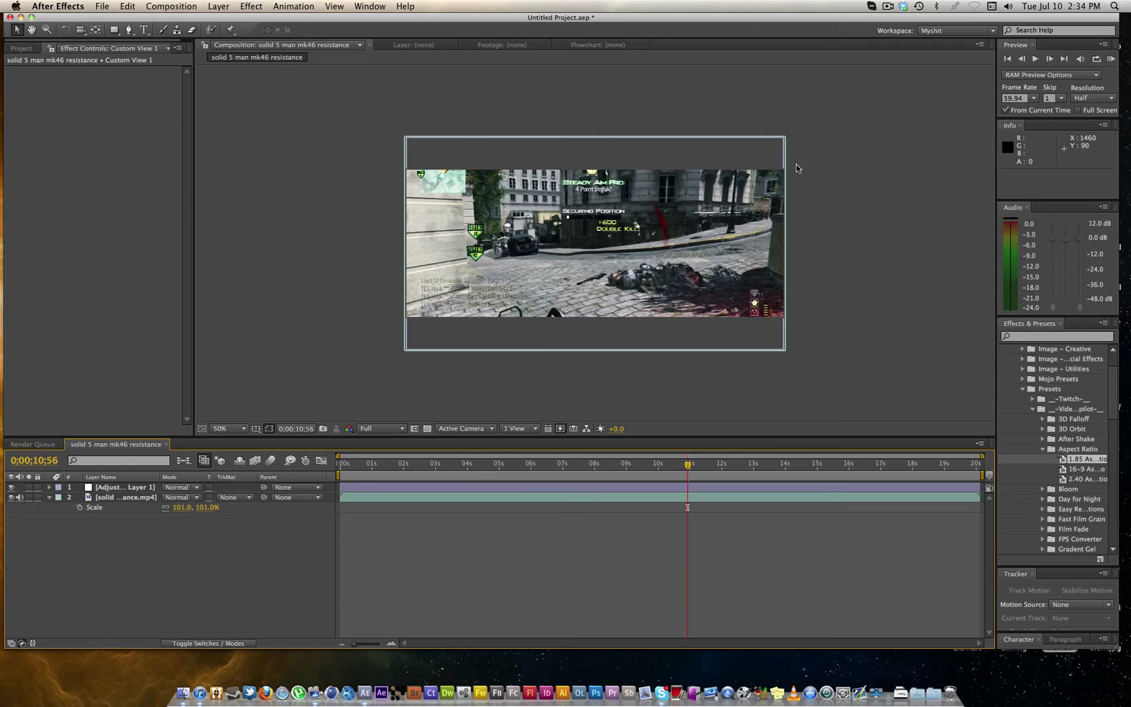
# Set the composition height to 493 px with Cmd+K and zoom the view to 100%
pyautogui.press('super+k')
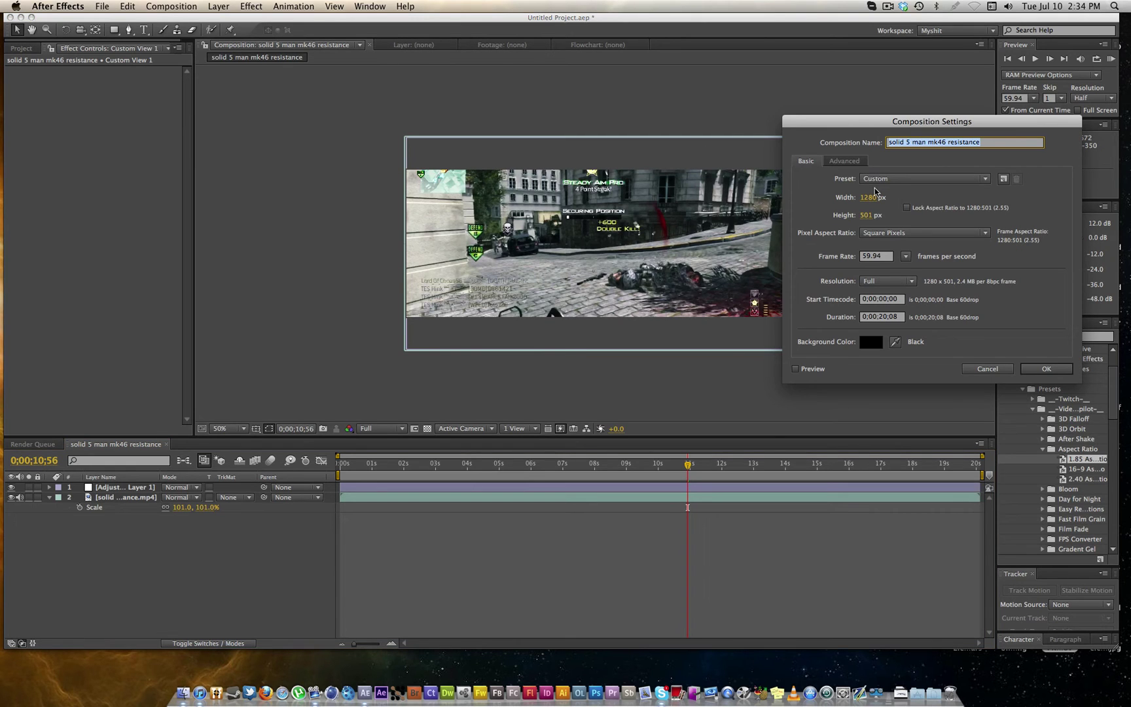
pyautogui.moveTo(866, 222); pyautogui.dragTo(861, 221)
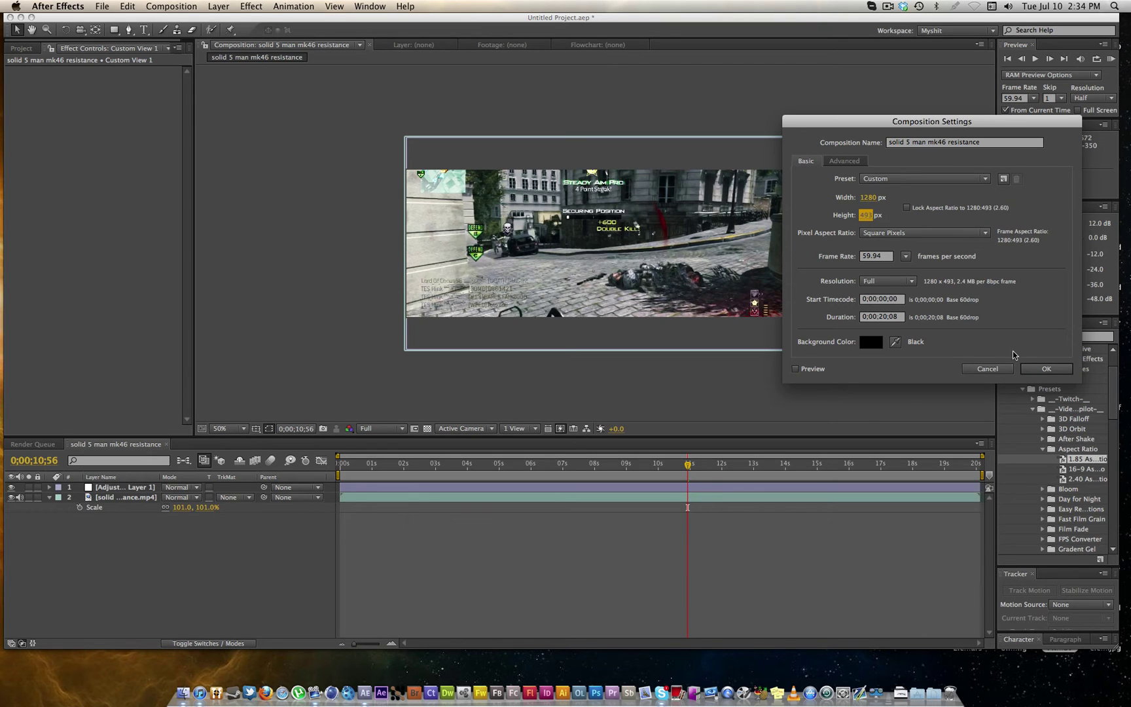
pyautogui.click(1041, 368)
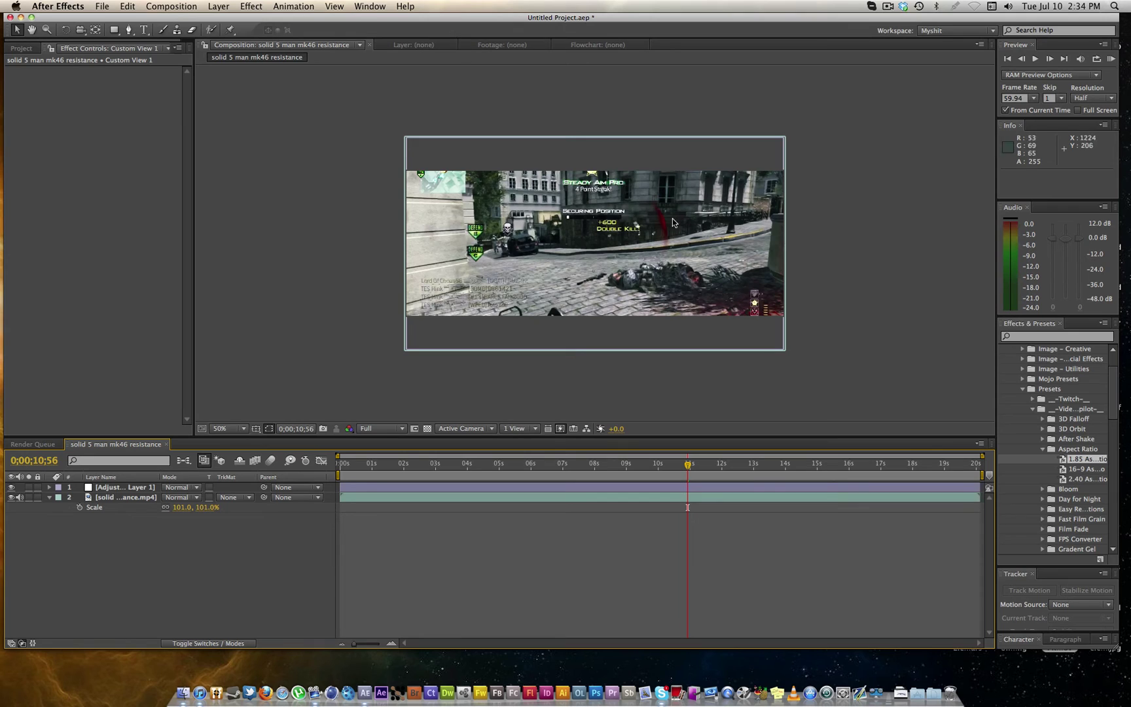
pyautogui.press('.')
# Zoom back to 50% and resize the composition to 1280 x 532 px by typing 532 as height
pyautogui.press(',')
pyautogui.press('super+k')
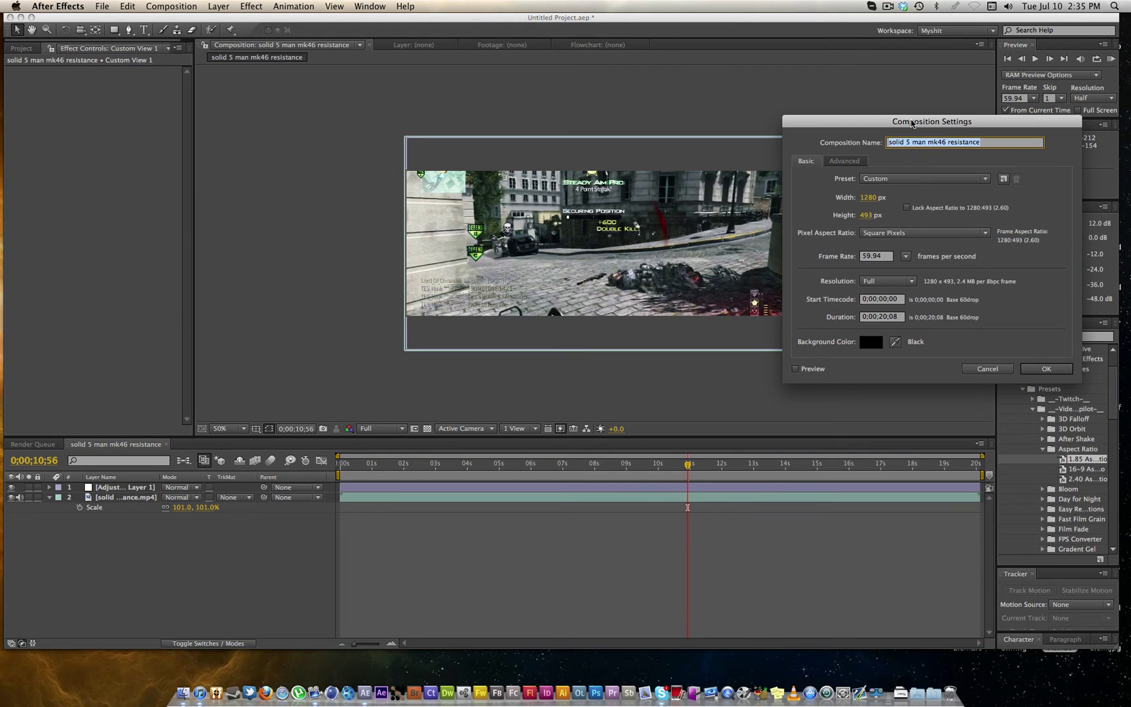
pyautogui.moveTo(912, 124); pyautogui.dragTo(614, 93)
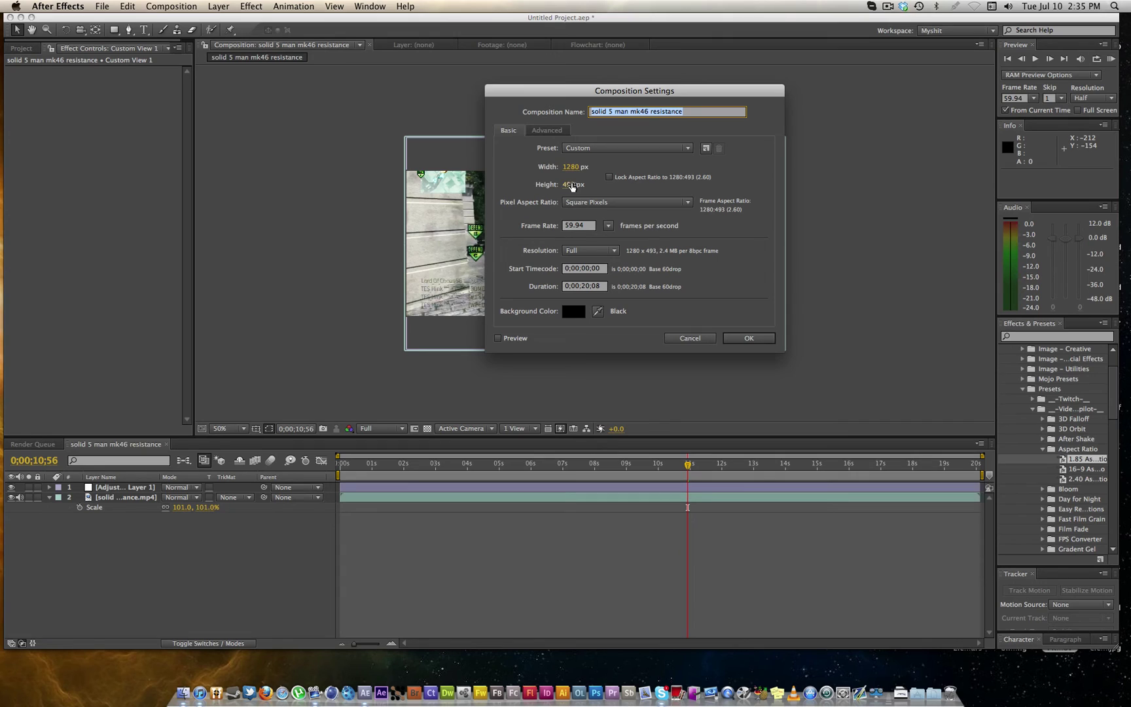
pyautogui.moveTo(571, 187); pyautogui.dragTo(596, 183)
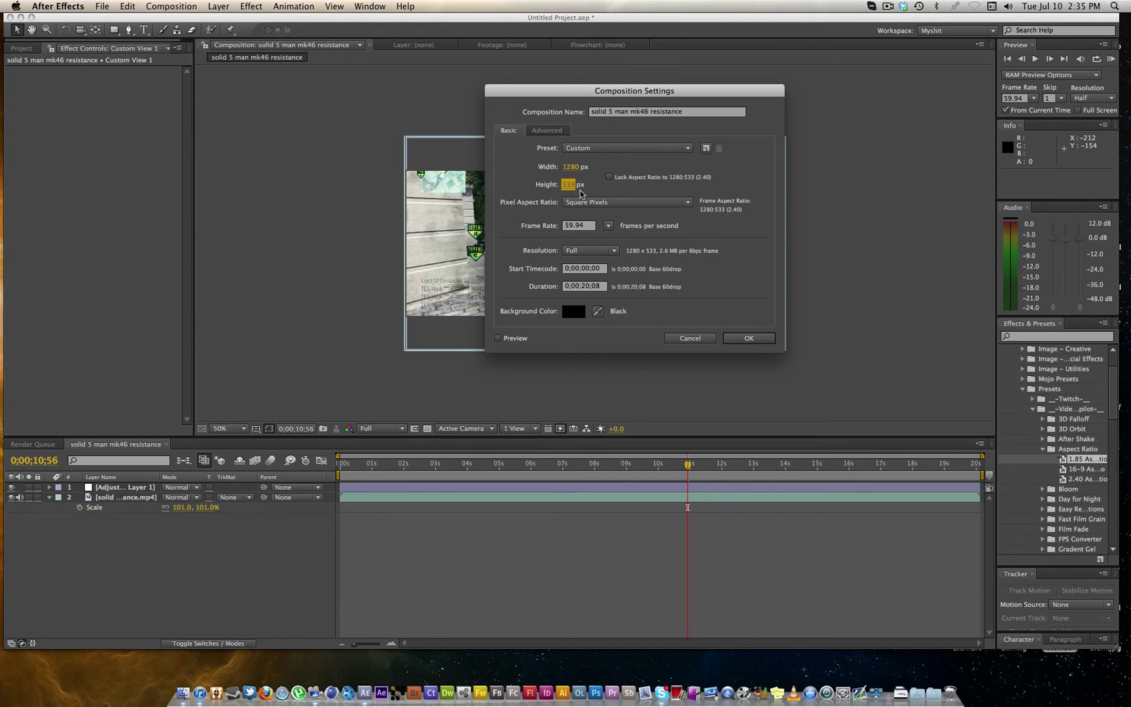
pyautogui.write('532')
pyautogui.press('Return')
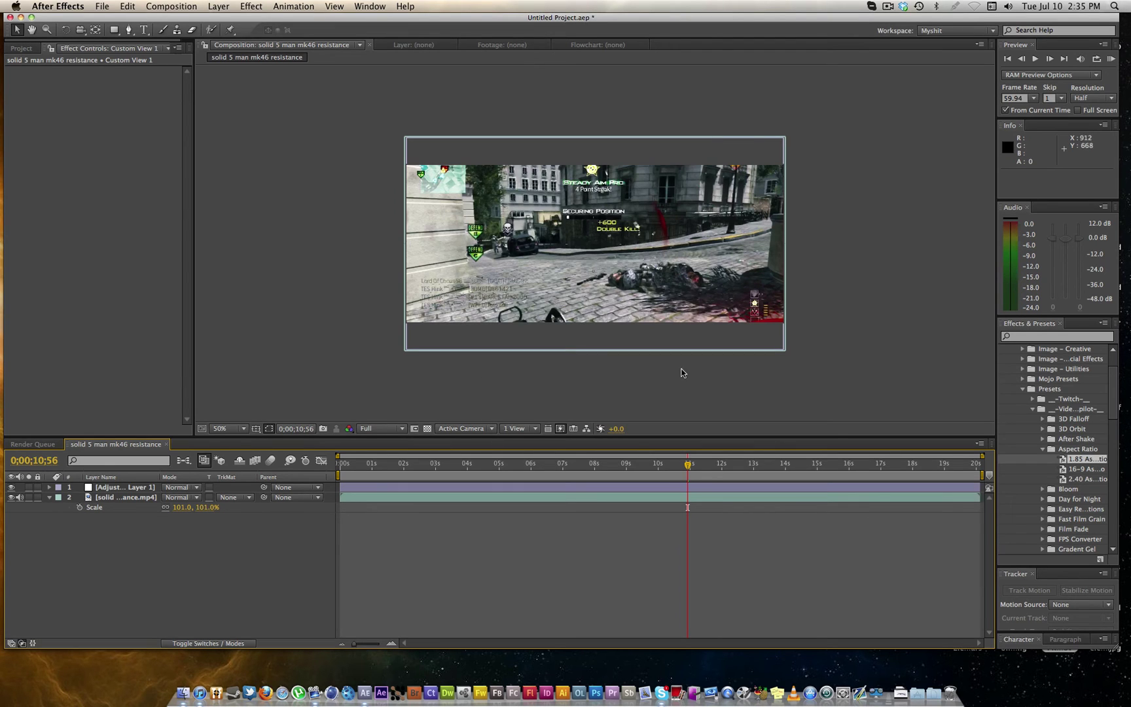
pyautogui.click(139, 498)
# Duplicate the gameplay layer, pre-compose the copy, and open the new precomp
pyautogui.press('super+d')
pyautogui.press('super+shift+c')
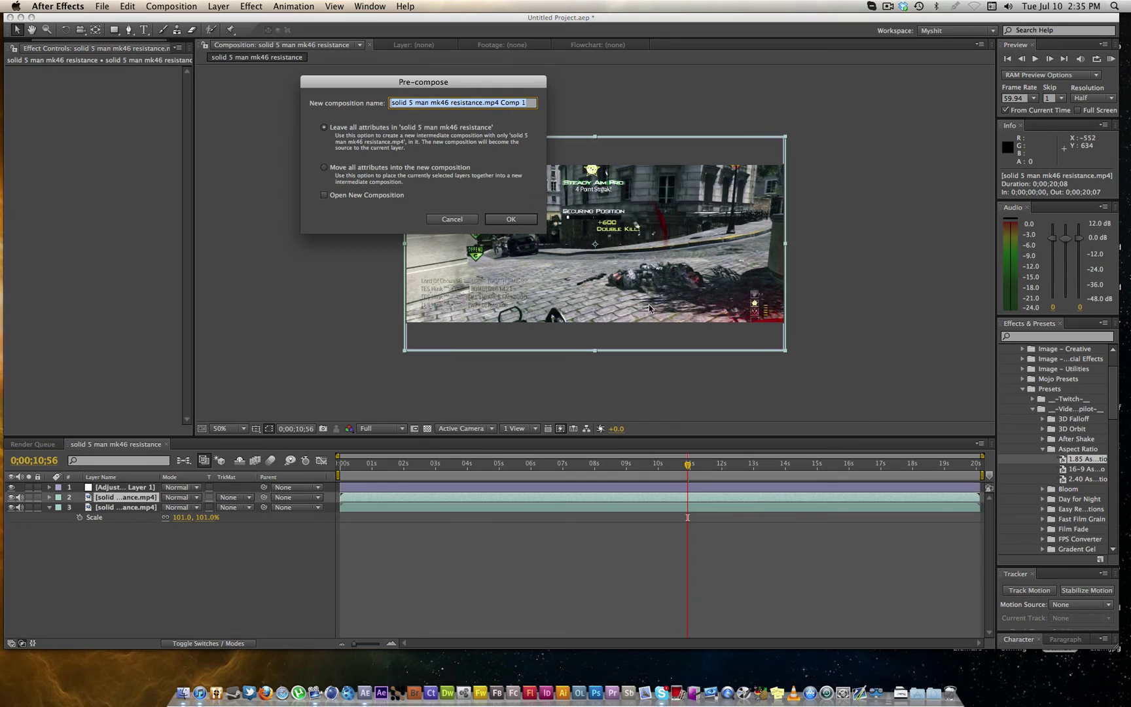
pyautogui.click(511, 218)
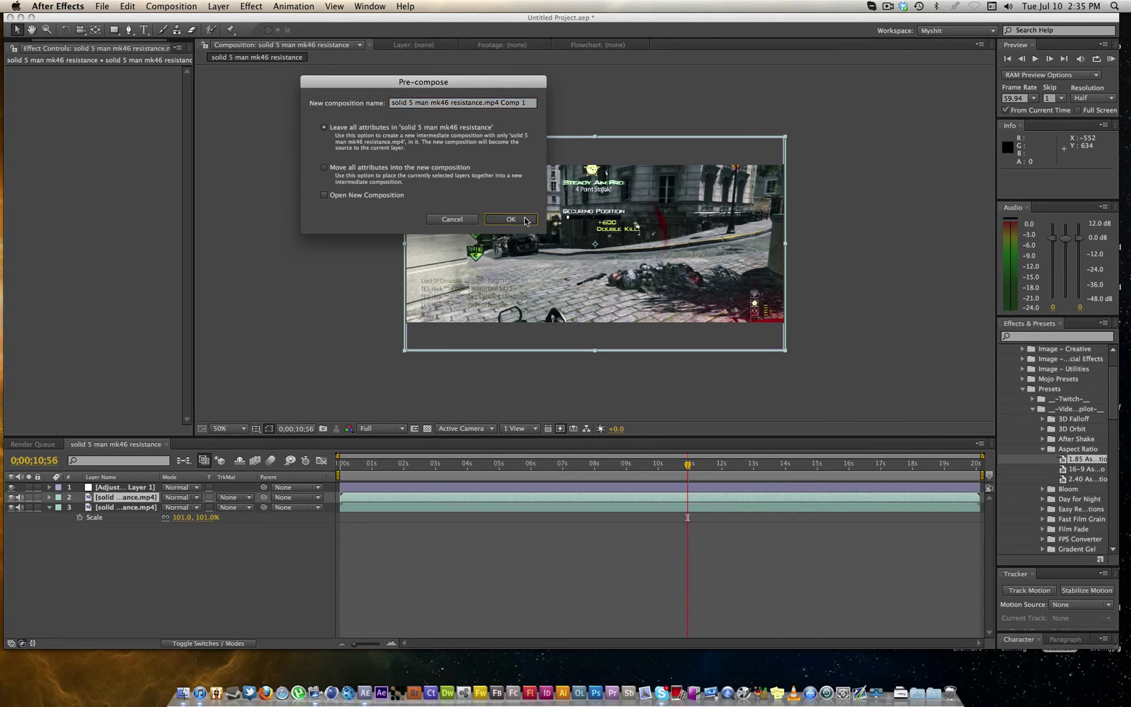
pyautogui.doubleClick(701, 497)
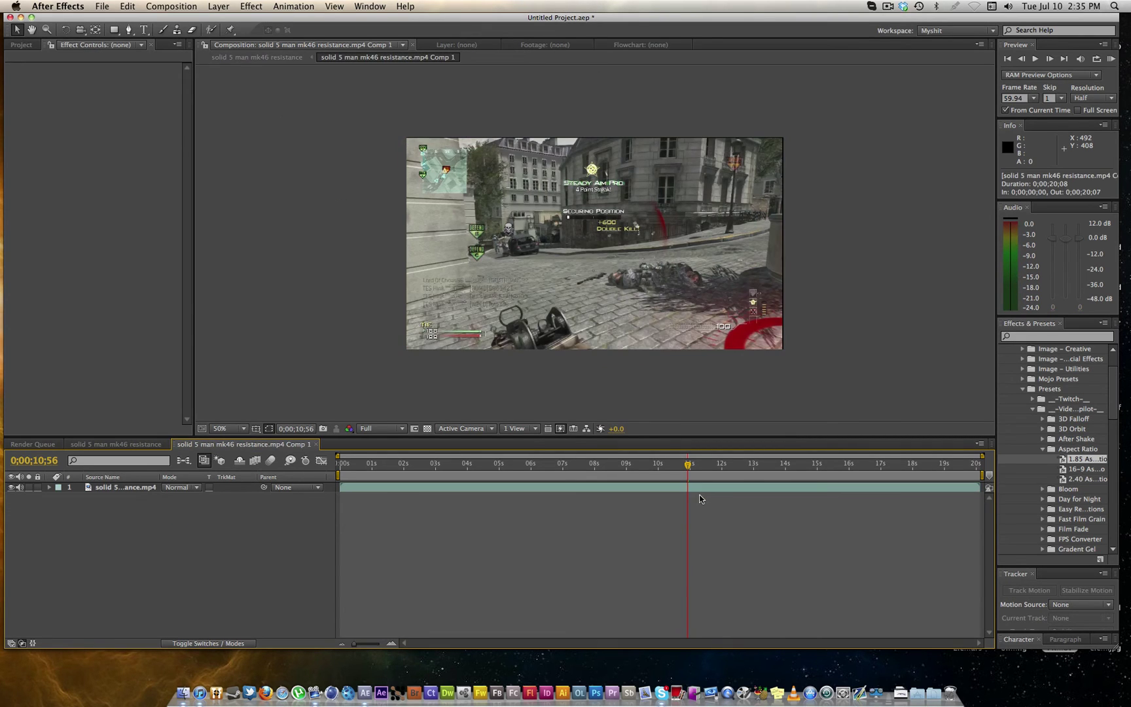
# Reduce the precomp's height from 720 to 481 px, then return to the main comp
pyautogui.click(176, 7)
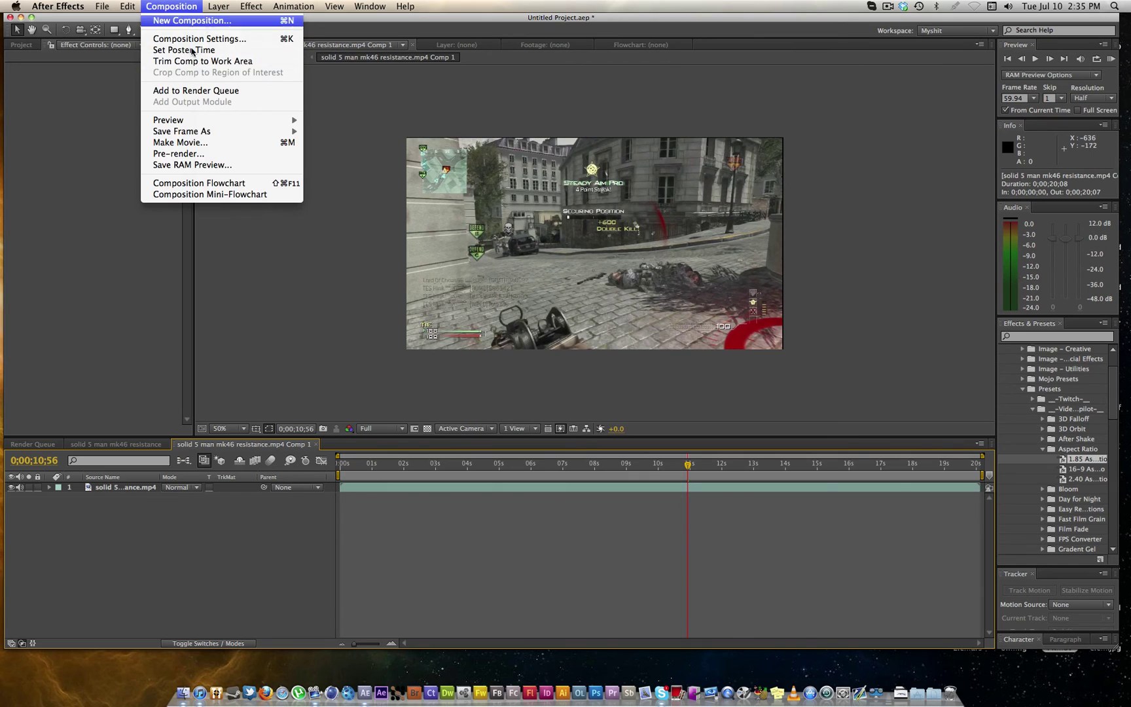
pyautogui.click(99, 214)
pyautogui.press('super+k')
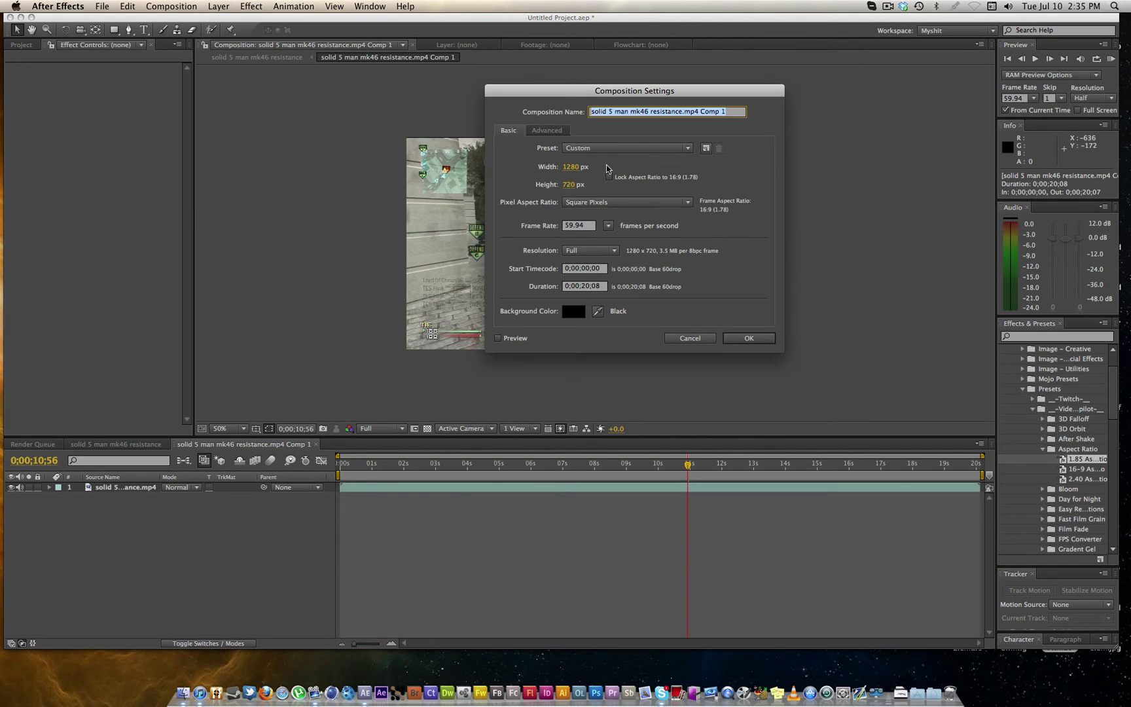
pyautogui.moveTo(570, 184); pyautogui.dragTo(435, 185)
pyautogui.click(748, 339)
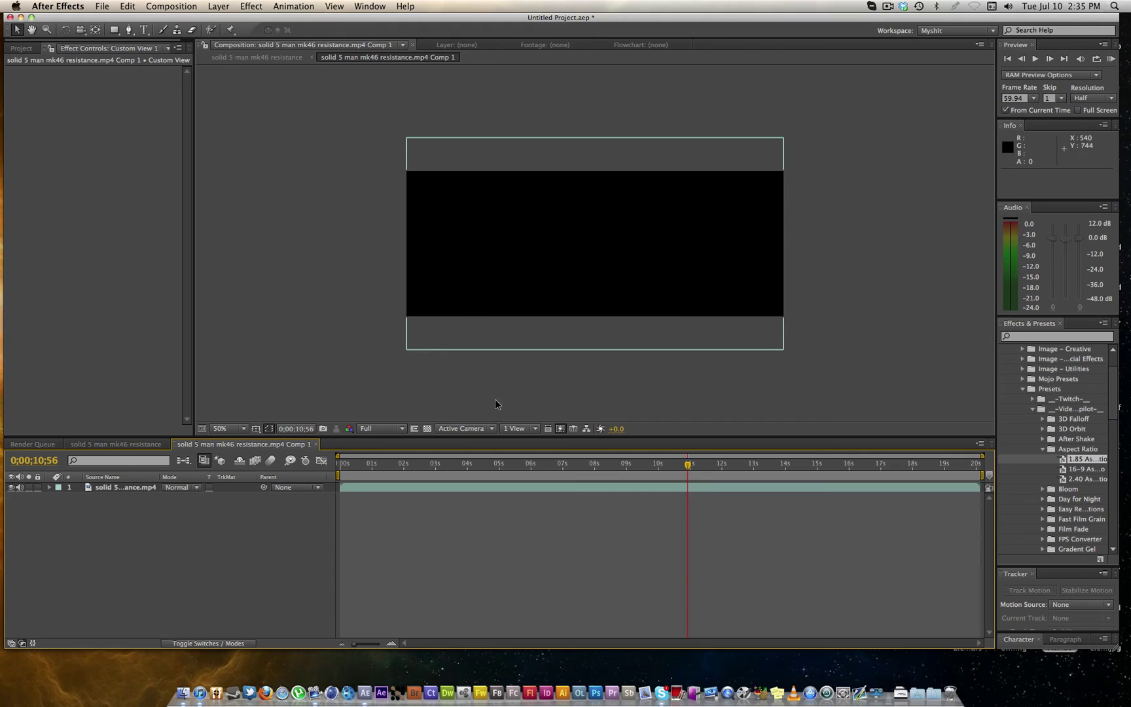
pyautogui.click(154, 444)
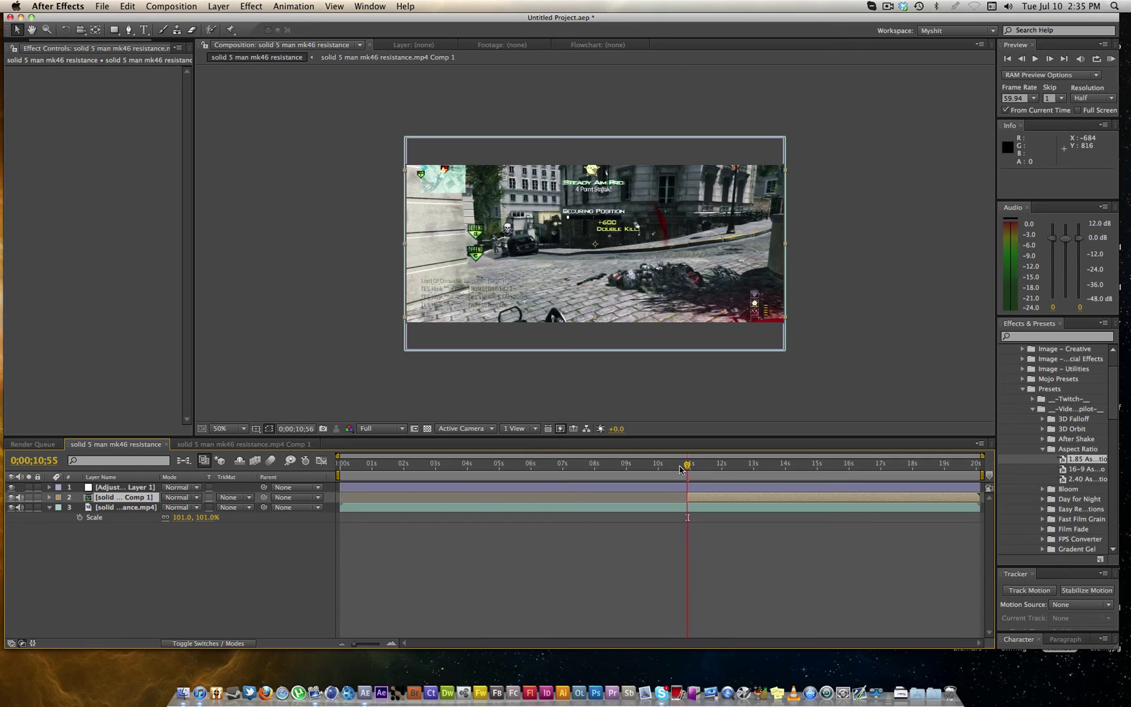
# Trim the original gameplay layer 3 to end at 0;00;10;56 and play back to check
pyautogui.moveTo(688, 466); pyautogui.dragTo(706, 468)
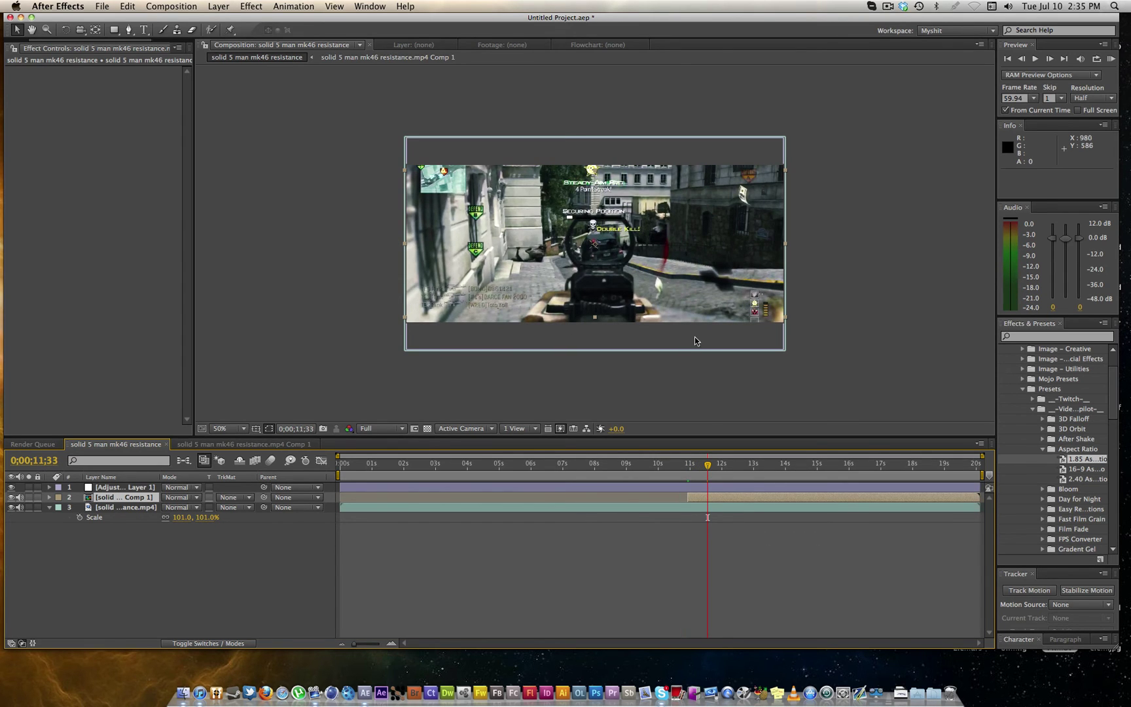
pyautogui.click(689, 464)
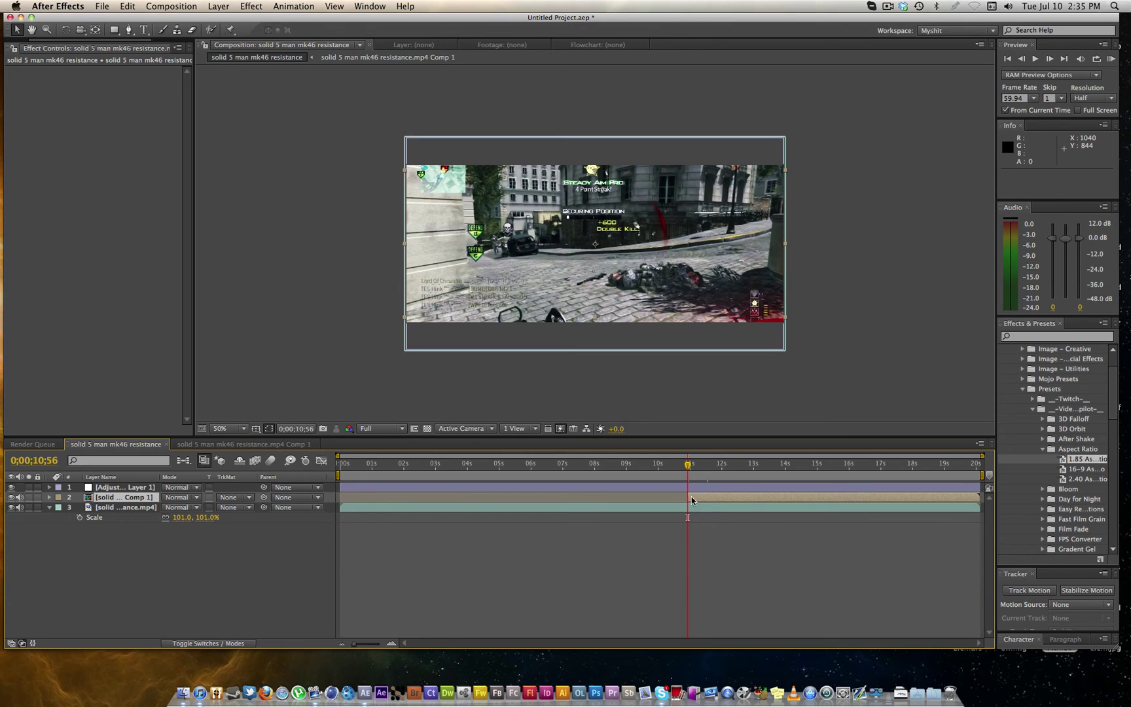
pyautogui.click(694, 509)
pyautogui.hotkey('alt', ']')
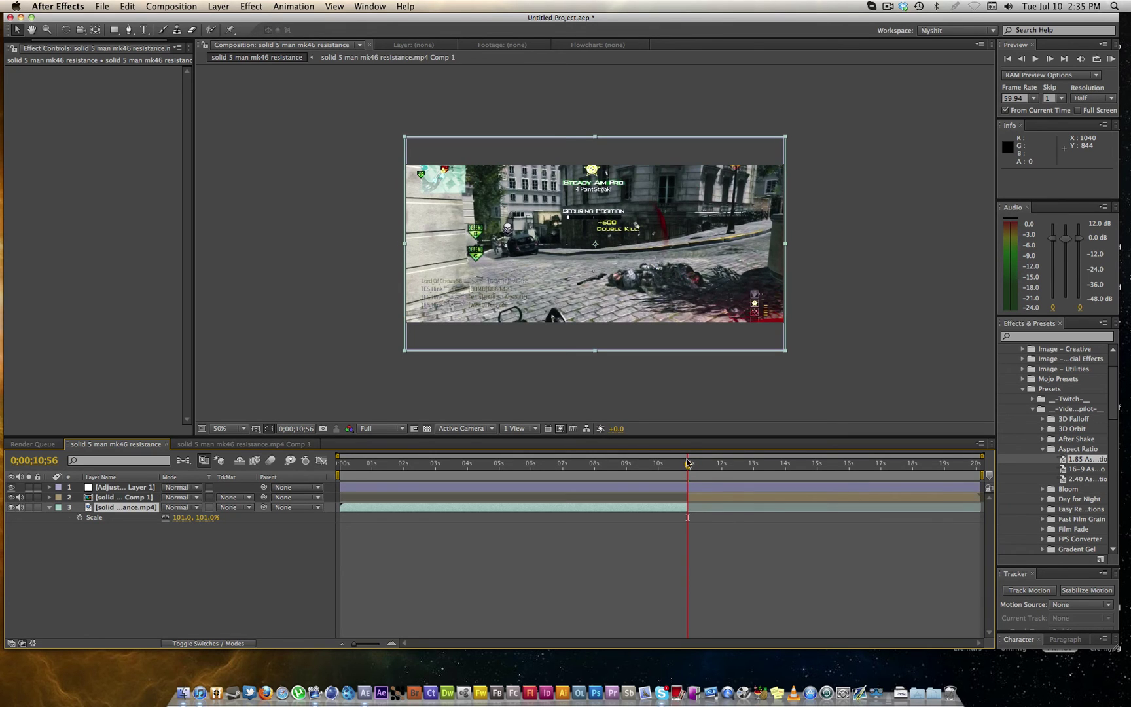
pyautogui.press('space')
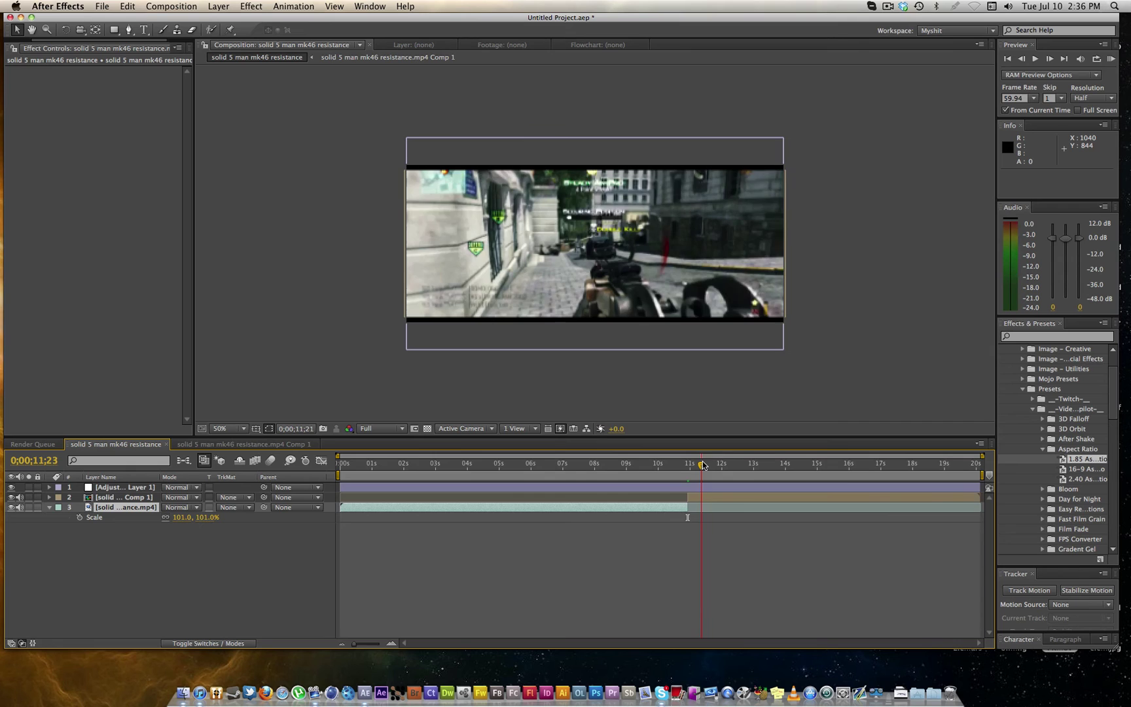
pyautogui.click(665, 508)
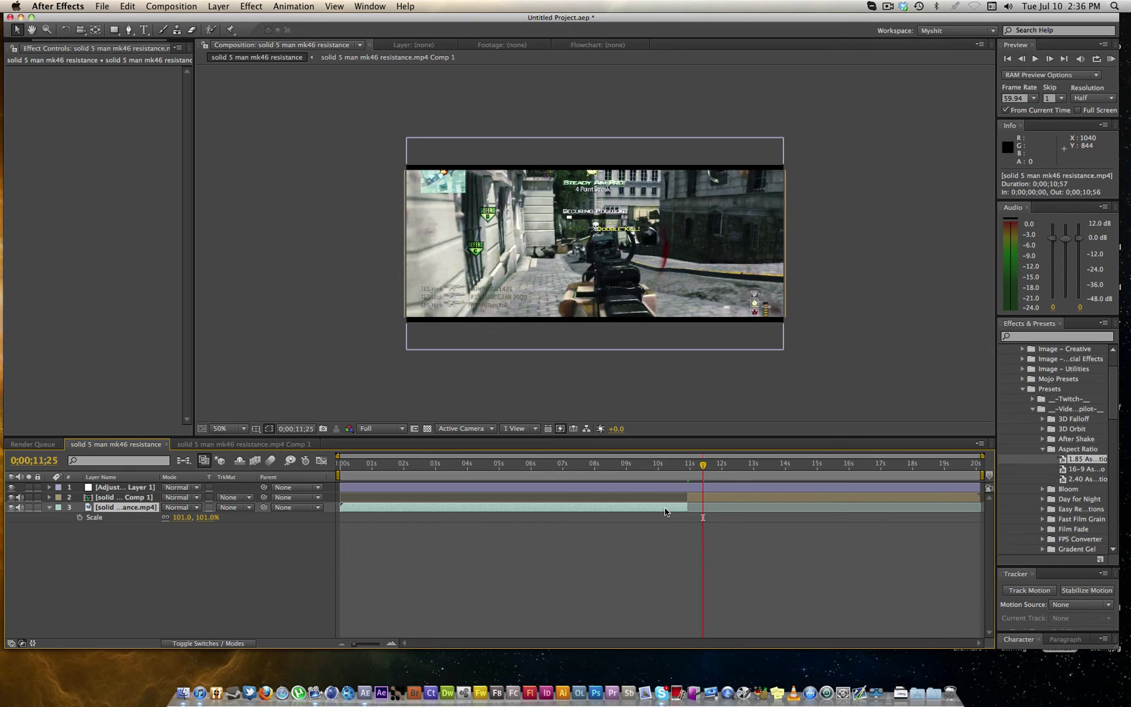
# Set the main composition size to 1280 x 582 px
pyautogui.press('super+k')
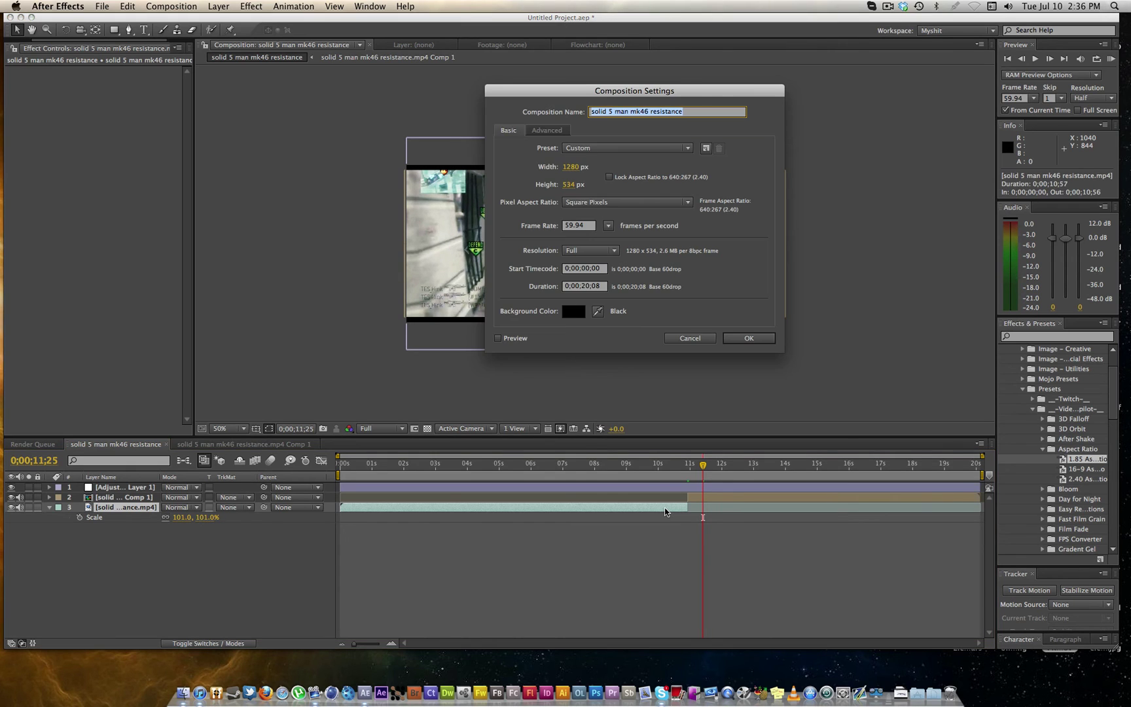
pyautogui.click(569, 185)
pyautogui.moveTo(565, 189); pyautogui.dragTo(592, 184)
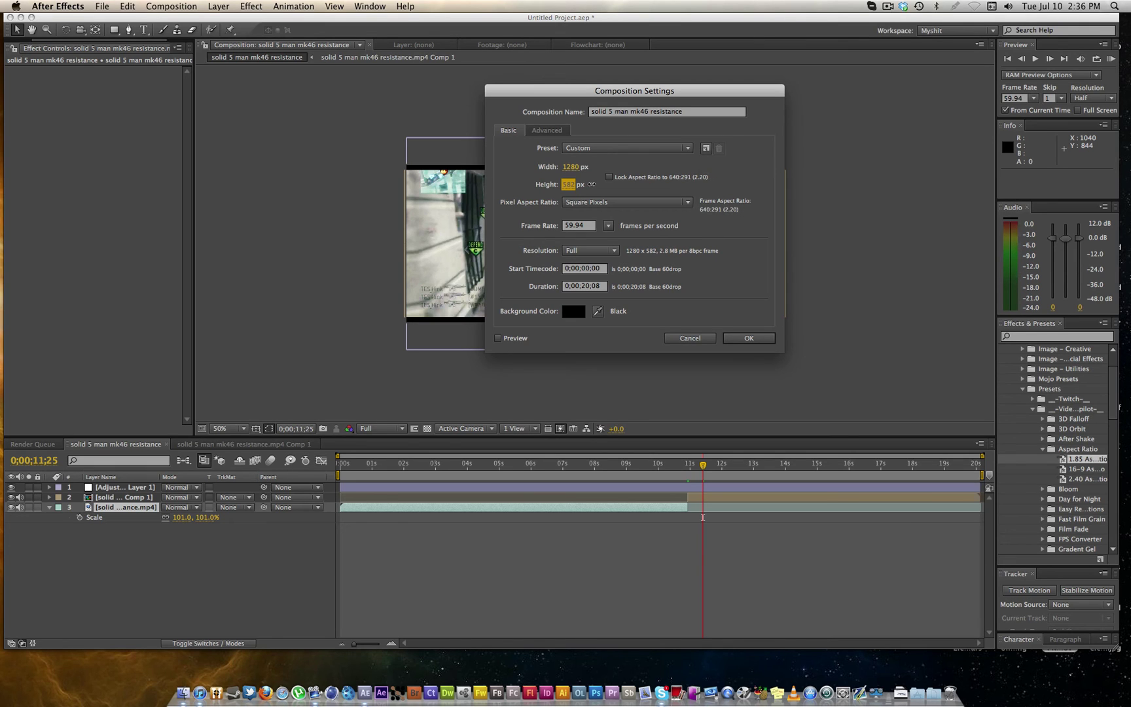
pyautogui.click(749, 338)
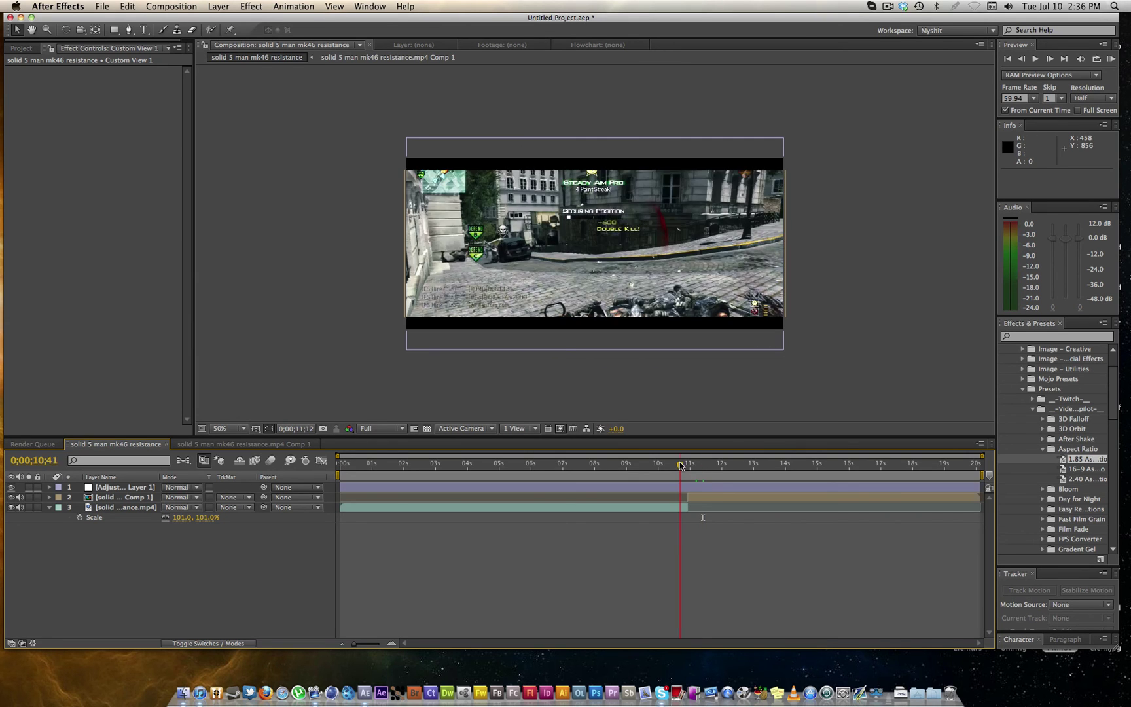
# On the precomp layer, test raising the Aspect Ratio value to 18.85 and dismiss the expression error
pyautogui.moveTo(681, 466); pyautogui.dragTo(699, 466)
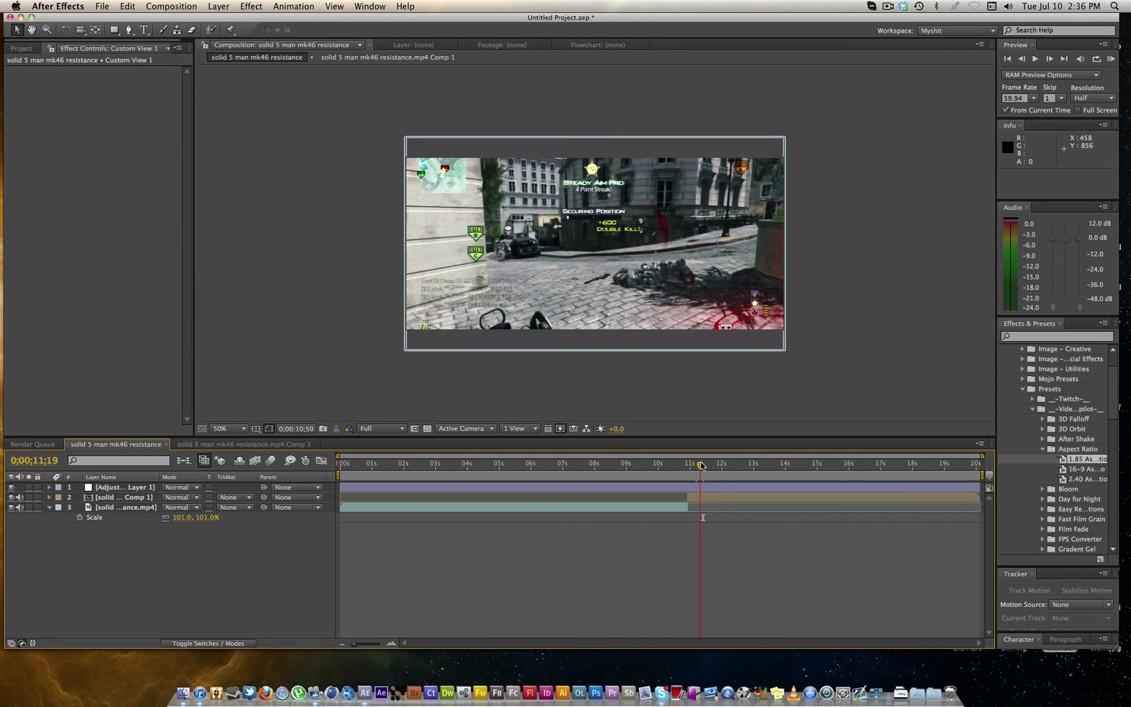
pyautogui.click(697, 497)
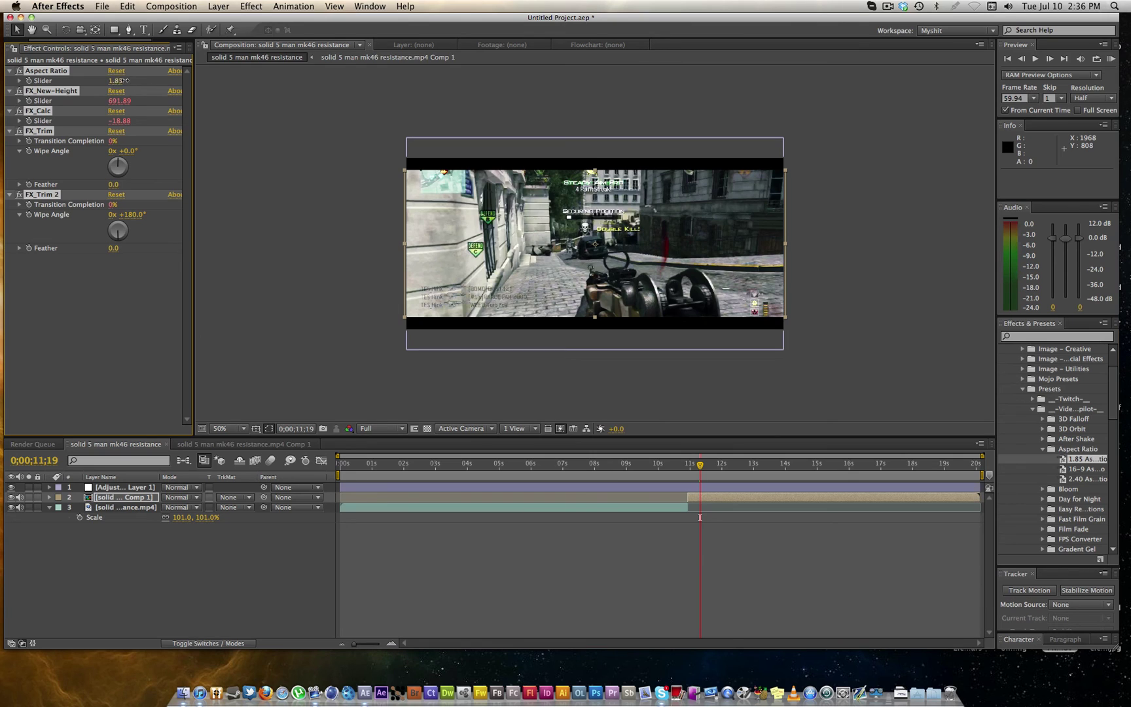
pyautogui.moveTo(124, 80)
pyautogui.mouseDown()
pyautogui.moveTo(145, 80)
pyautogui.moveTo(135, 80)
pyautogui.mouseUp()
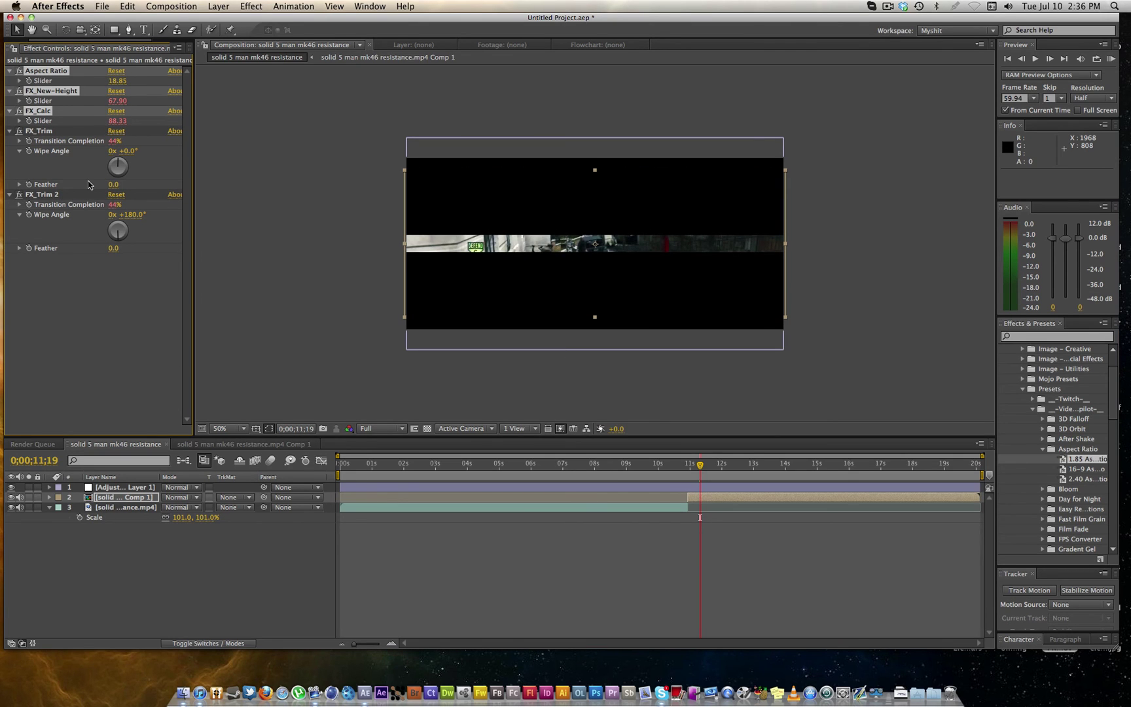
pyautogui.click(656, 281)
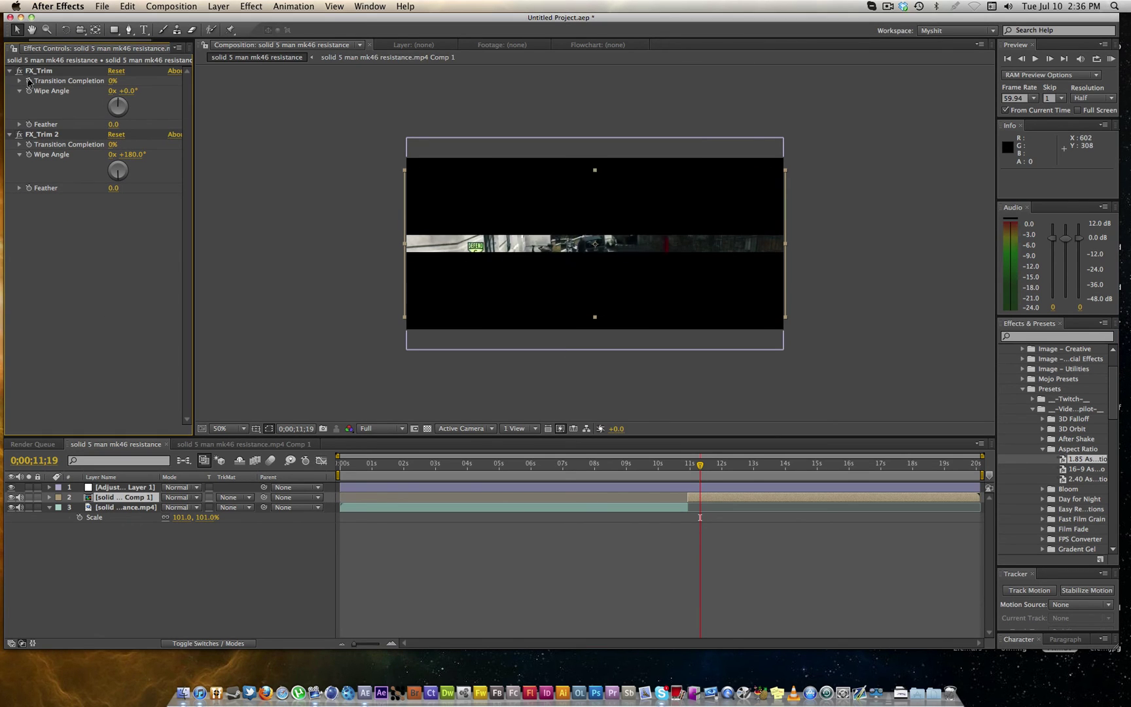
# Delete the FX_Trim and FX_Trim 2 effects, then delete the precomp layer
pyautogui.click(68, 133)
pyautogui.keyDown('shift'); pyautogui.click(51, 72); pyautogui.keyUp('shift')
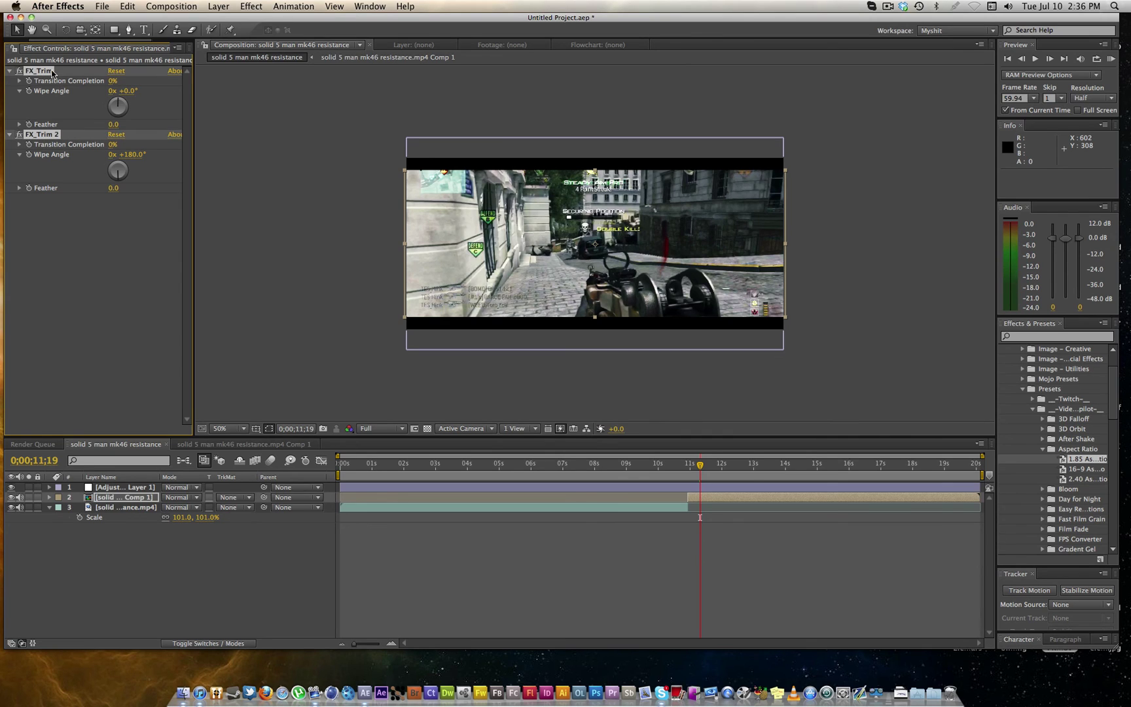
pyautogui.press('Delete')
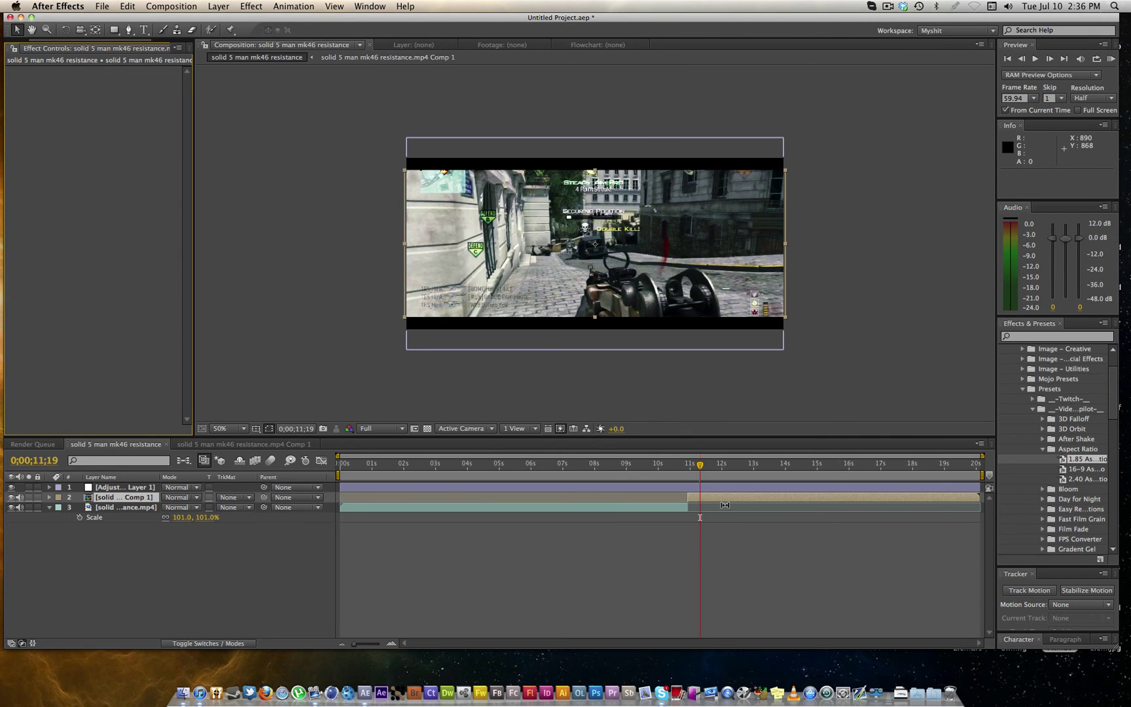
pyautogui.press('Delete')
# Select the gameplay layer and move the playhead back to 0;00;10;10
pyautogui.click(665, 496)
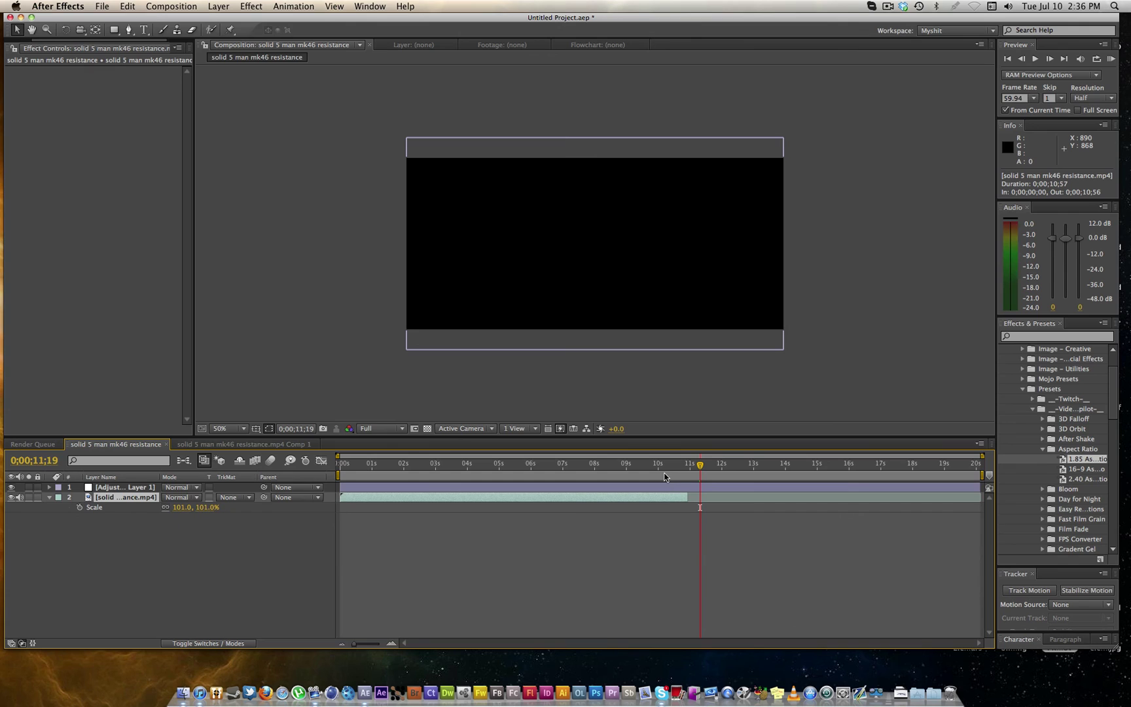
pyautogui.click(662, 466)
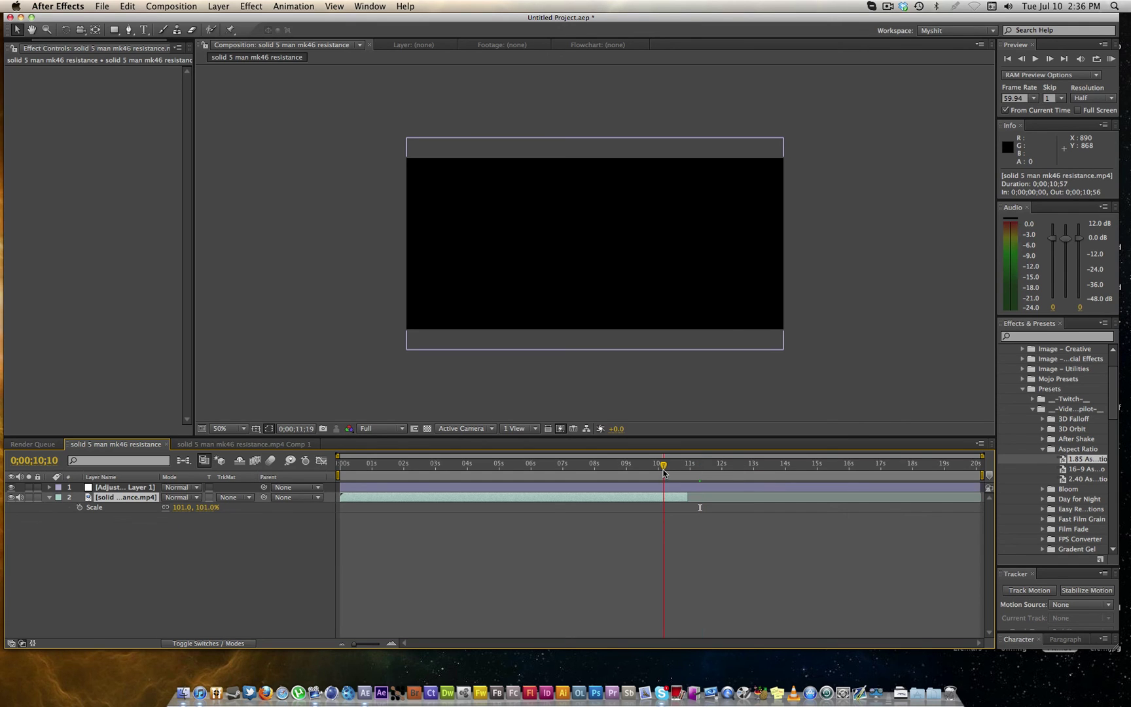